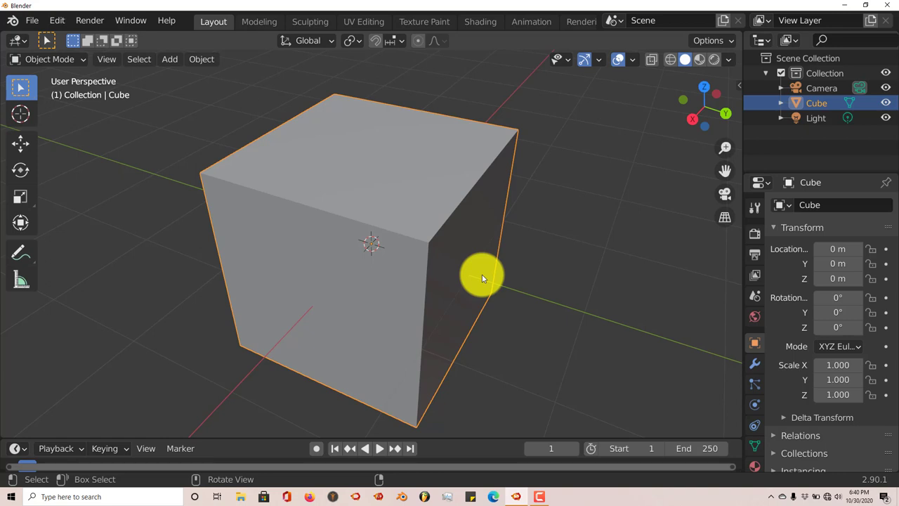
Step: Orbit and zoom around the default cube, widening the outliner and properties column
middle_click_drag(499, 275, 458, 270)
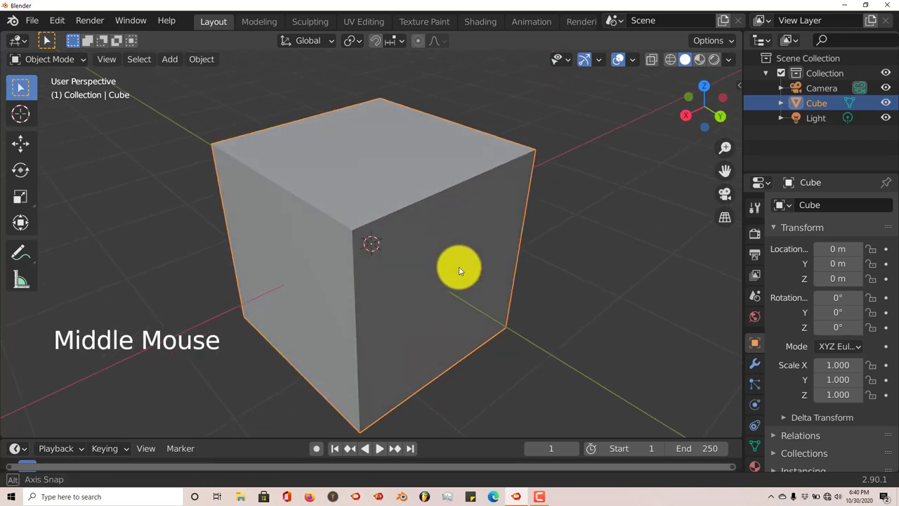
scroll(458, 270, "up", 2)
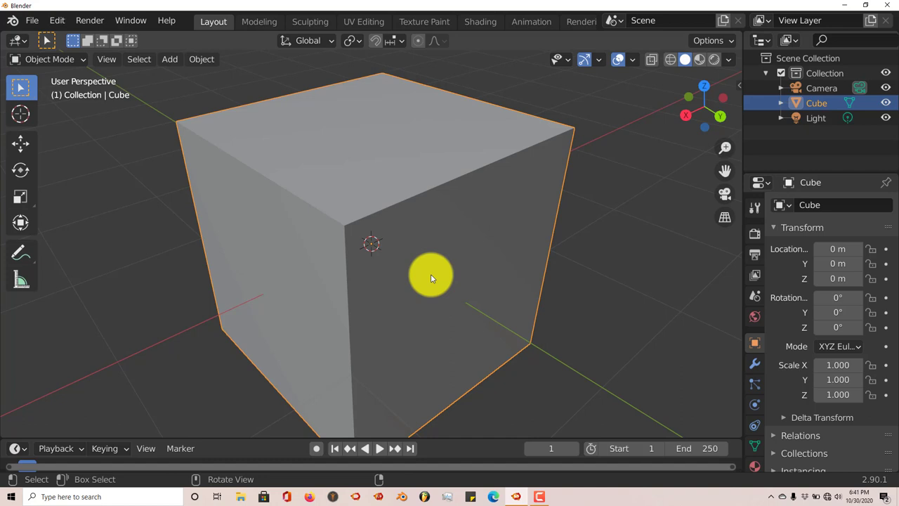
middle_click_drag(432, 285, 397, 282)
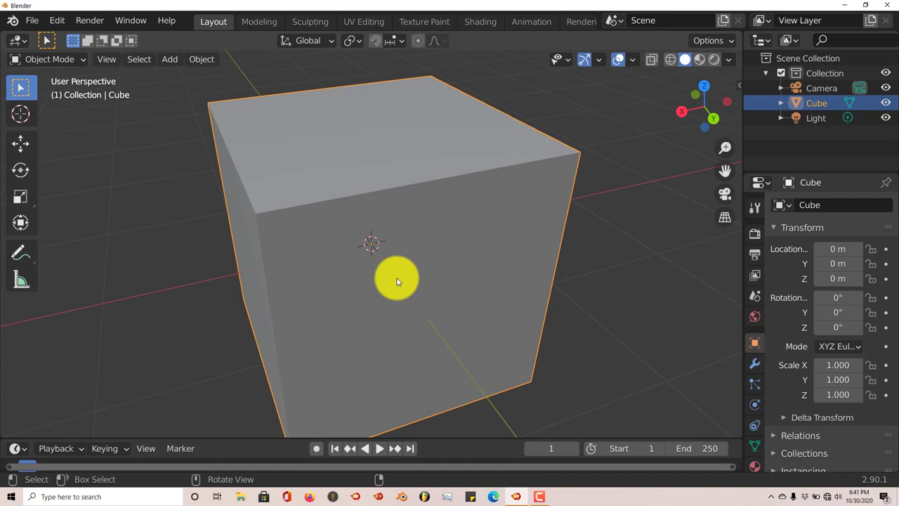
middle_click_drag(401, 280, 353, 266)
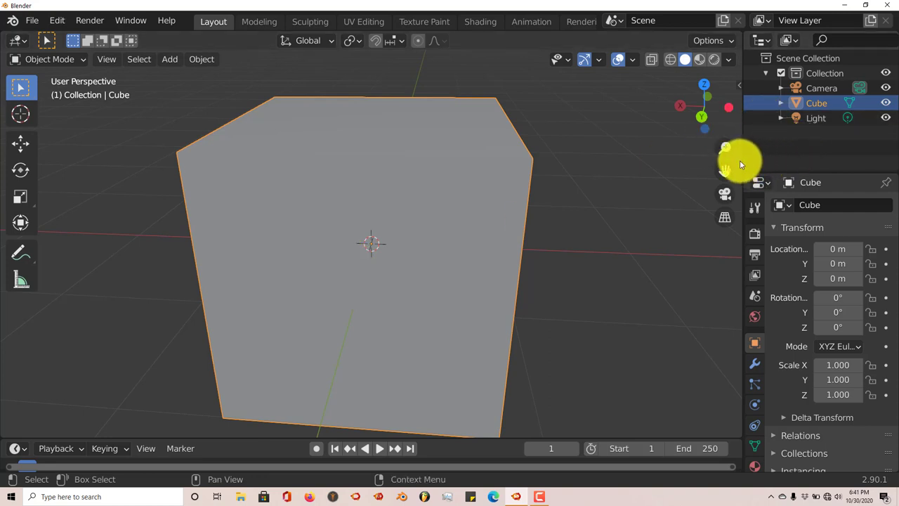
left_click_drag(742, 157, 726, 165)
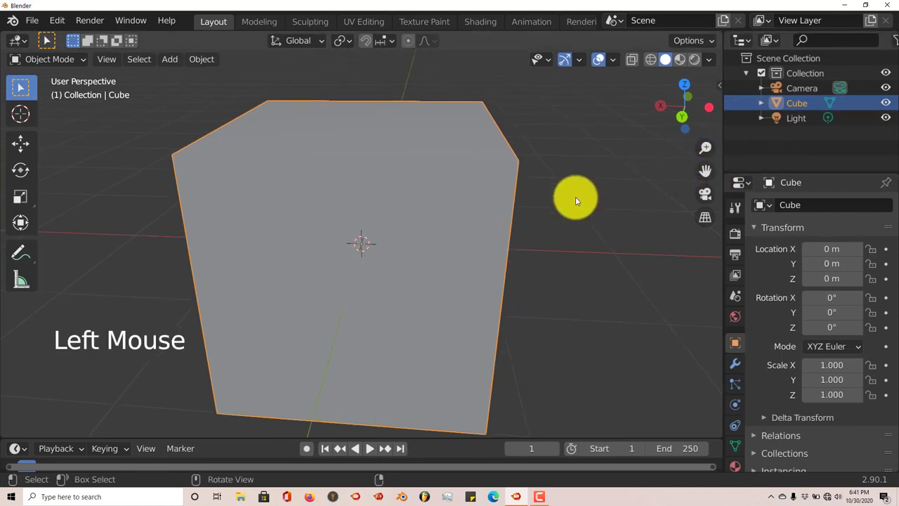
middle_click_drag(543, 204, 512, 245)
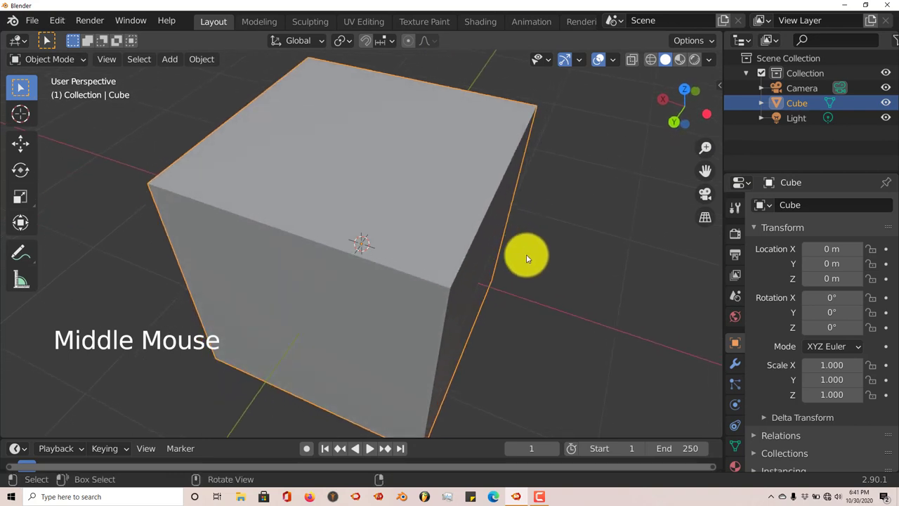
scroll(529, 255, "up", 2)
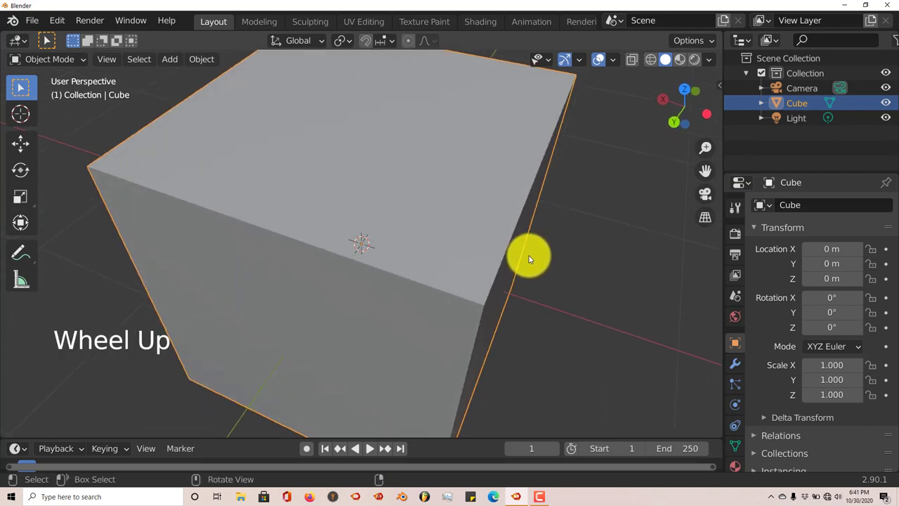
middle_click_drag(529, 255, 494, 206)
Step: Reframe the whole cube and split the properties editor into two stacked areas
scroll(526, 277, "down", 2)
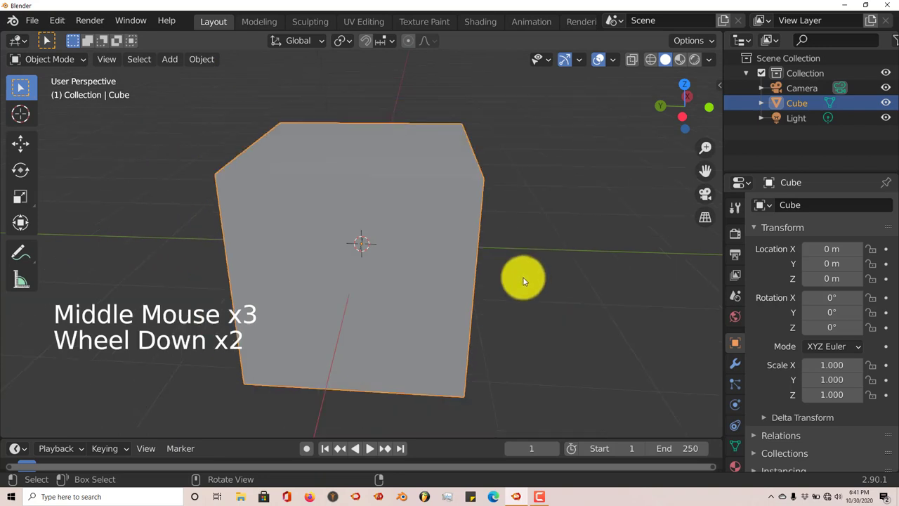
middle_click_drag(518, 290, 456, 298)
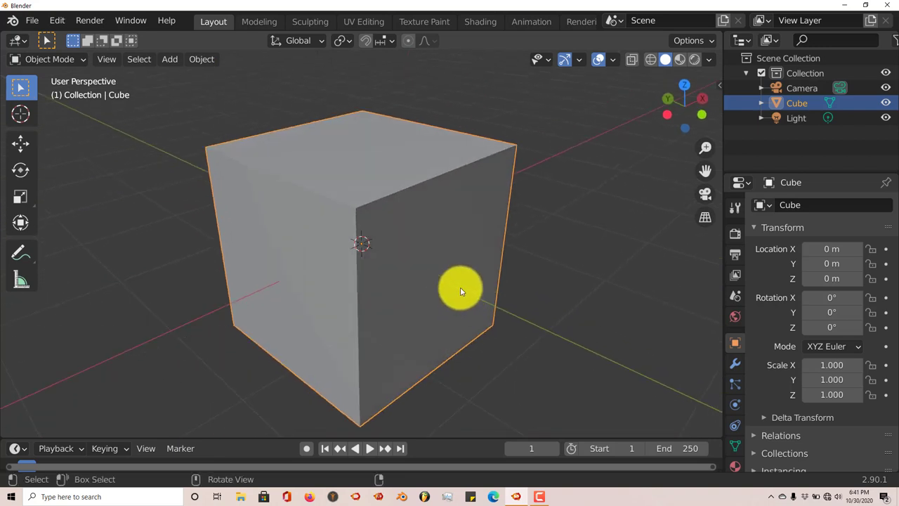
middle_click_drag(460, 292, 386, 323)
middle_click_drag(465, 318, 444, 309)
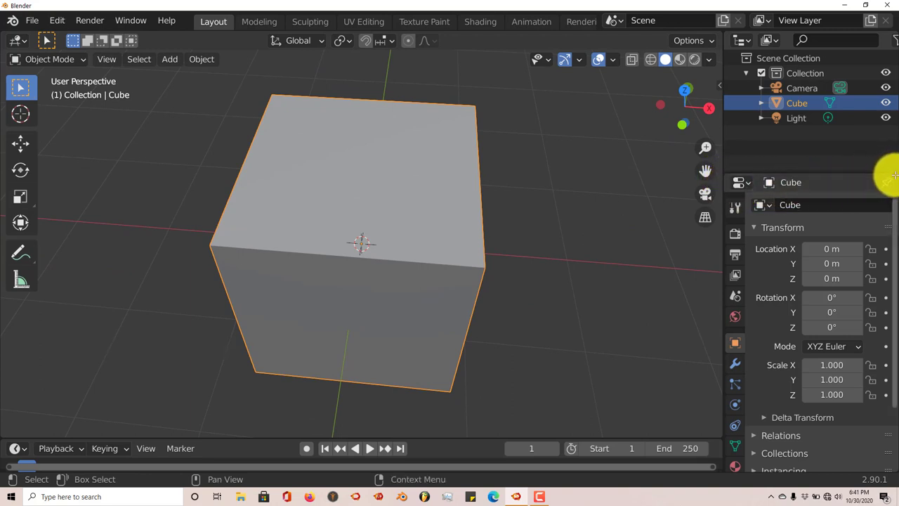
left_click_drag(892, 177, 889, 296)
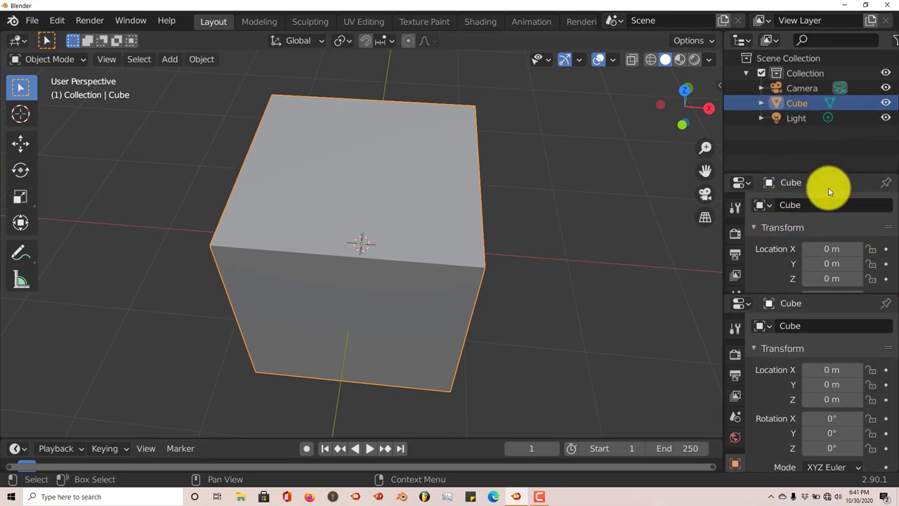
Step: Resize the stacked areas and turn the upper one into an image (UV) editor
left_click_drag(831, 175, 833, 155)
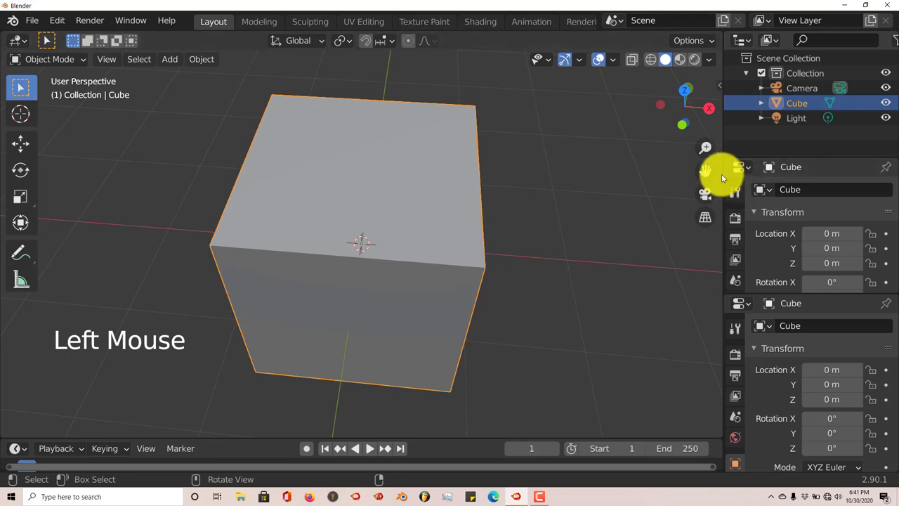
left_click_drag(722, 176, 702, 178)
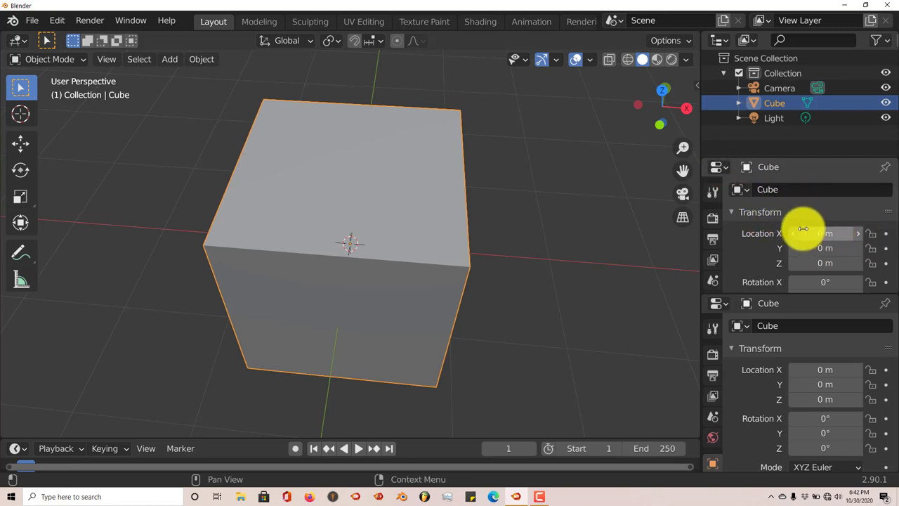
left_click(716, 168)
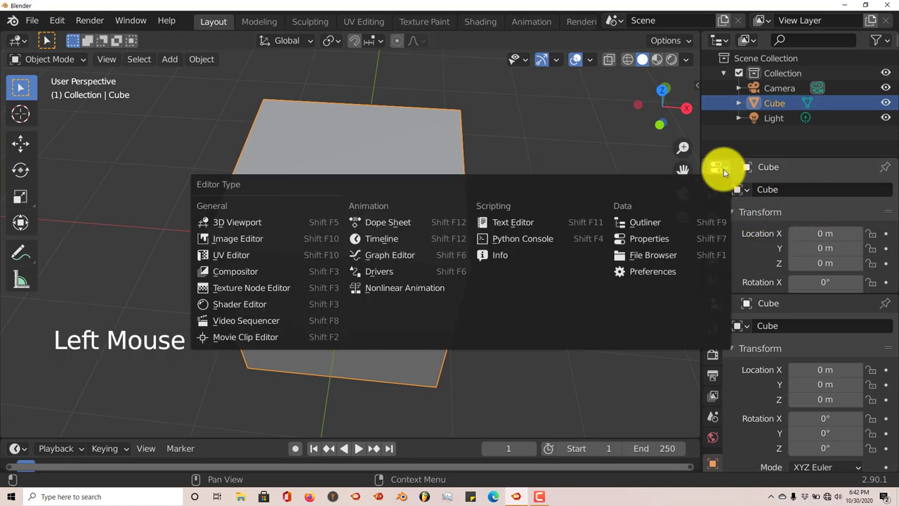
left_click(269, 254)
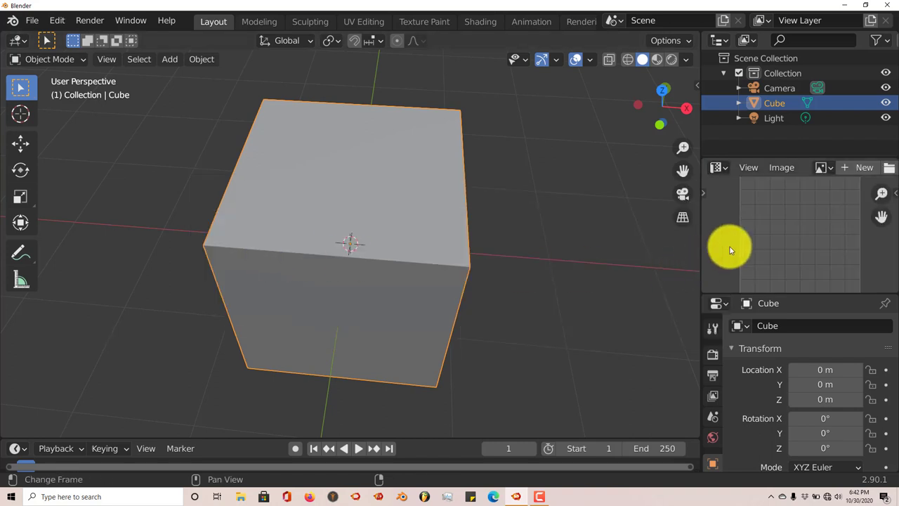
scroll(761, 216, "down", 2)
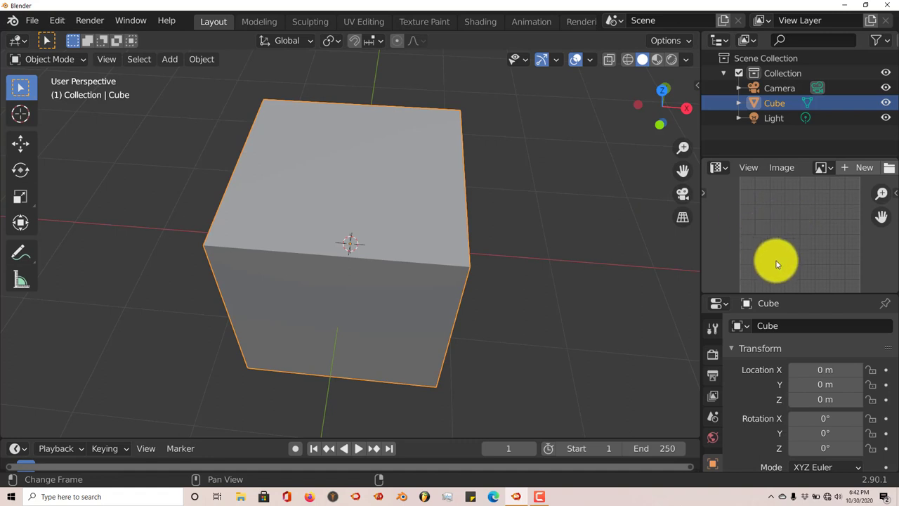
middle_click_drag(779, 265, 737, 263)
Step: Open Capture.JPG from the Desktop in thumbnail view as the sofa reference image
left_click(783, 168)
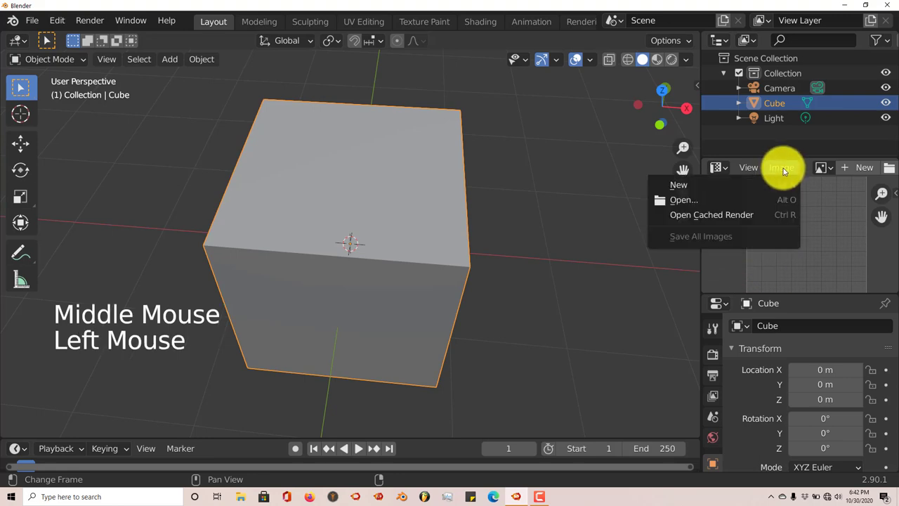
left_click(744, 201)
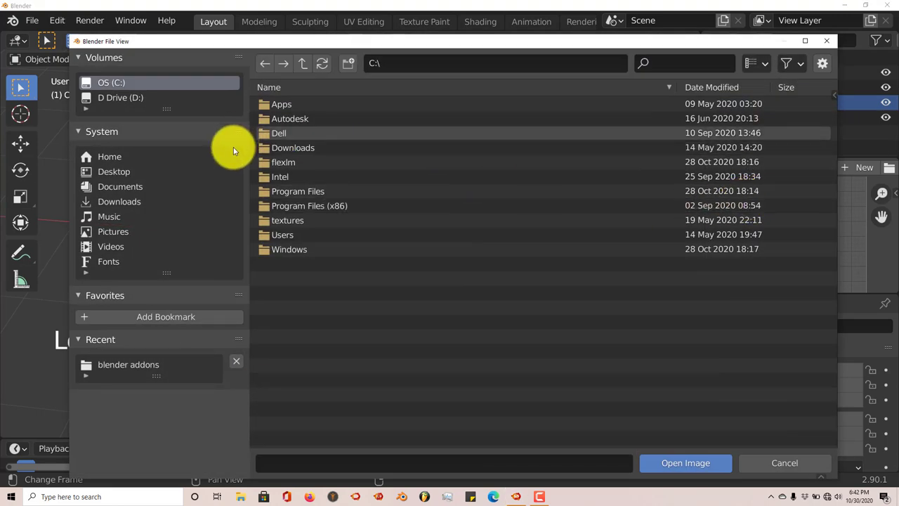
left_click(118, 173)
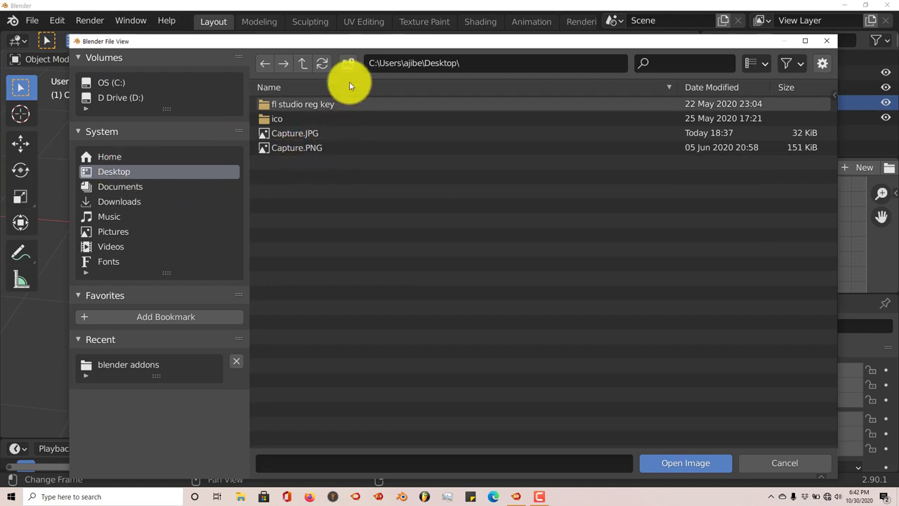
left_click(755, 63)
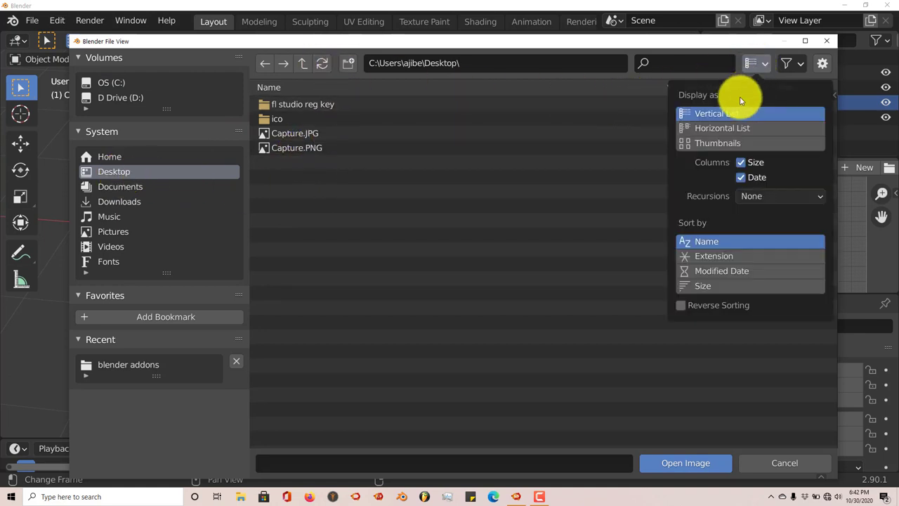
left_click(730, 142)
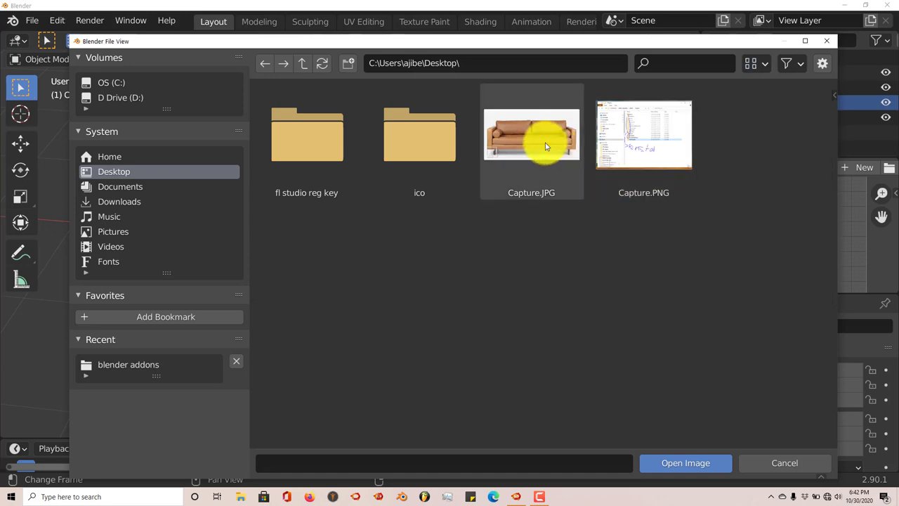
double_click(542, 142)
scroll(814, 246, "down", 2)
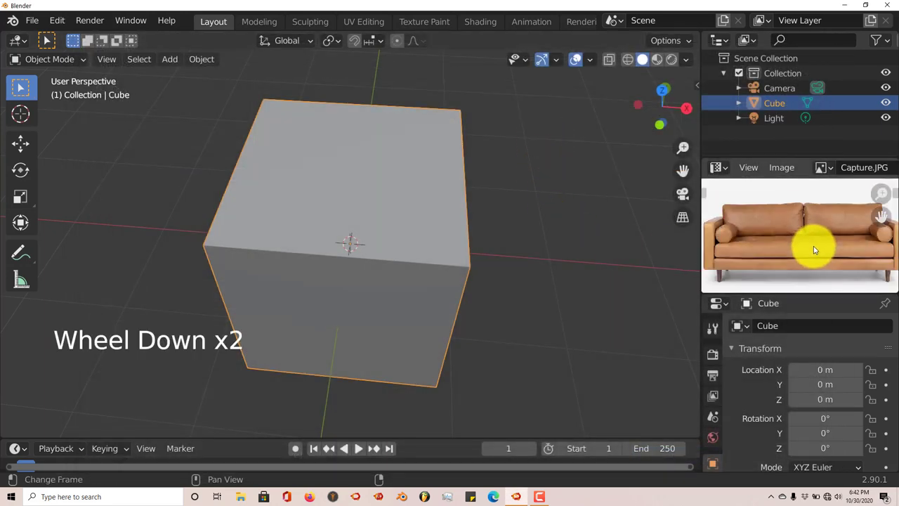
middle_click_drag(814, 246, 787, 286)
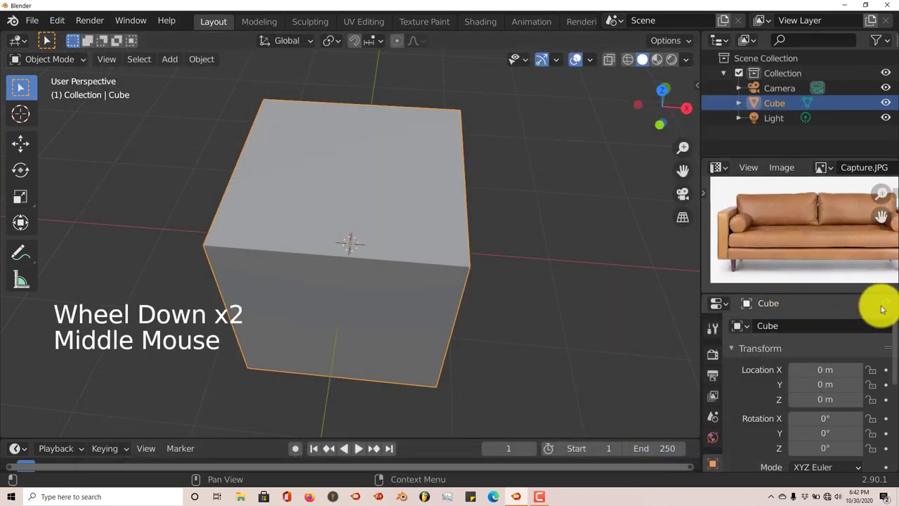
Step: Pin the properties editor to the cube and reframe the sofa photo and cube views
left_click(878, 304)
middle_click_drag(805, 236, 822, 236)
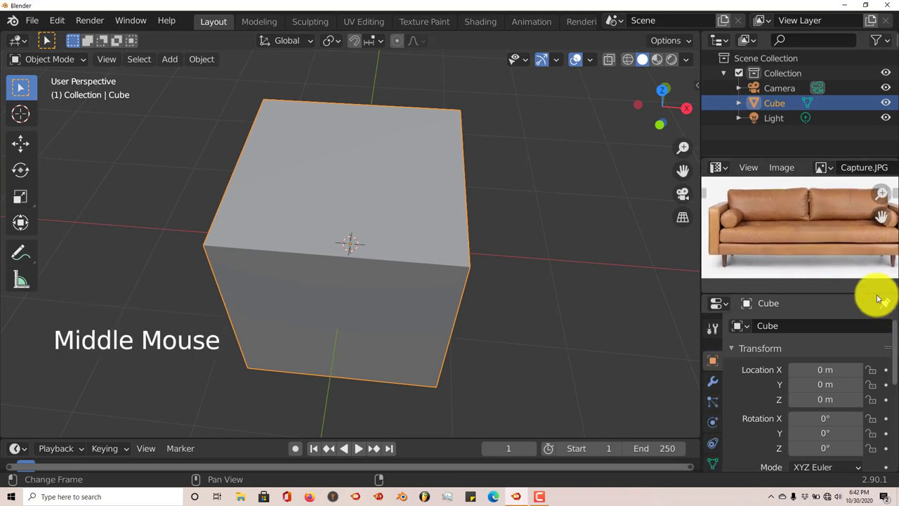
middle_click_drag(354, 215, 391, 206)
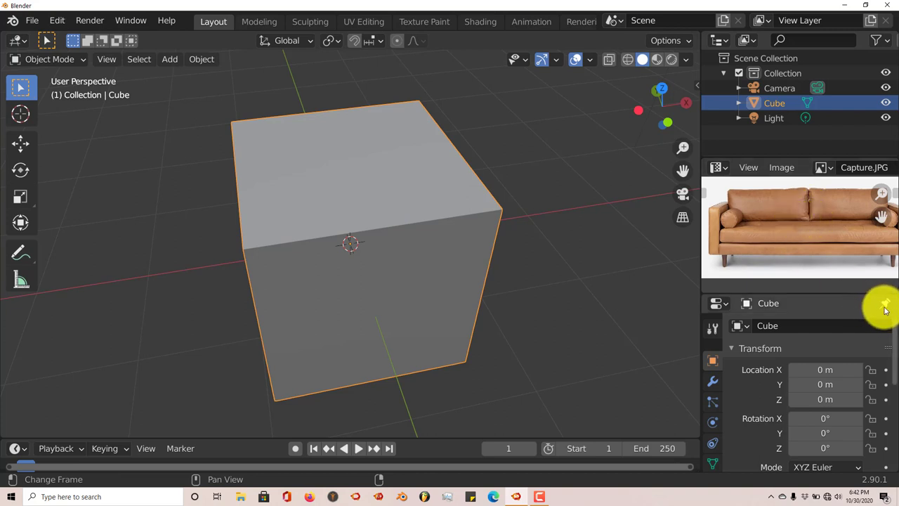
middle_click_drag(822, 241, 841, 229)
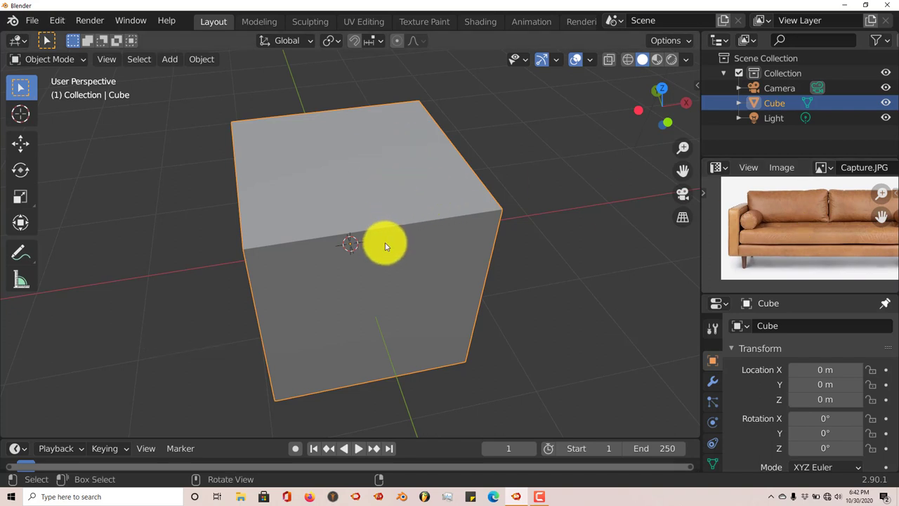
middle_click_drag(385, 245, 401, 232)
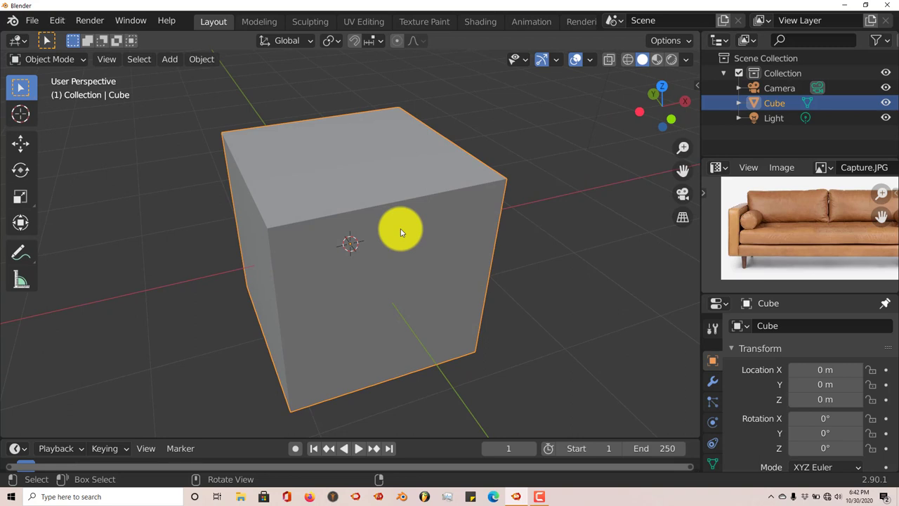
Step: In front view, move the cube's mesh about 1 m right so its left edge meets the origin
key("KP_1")
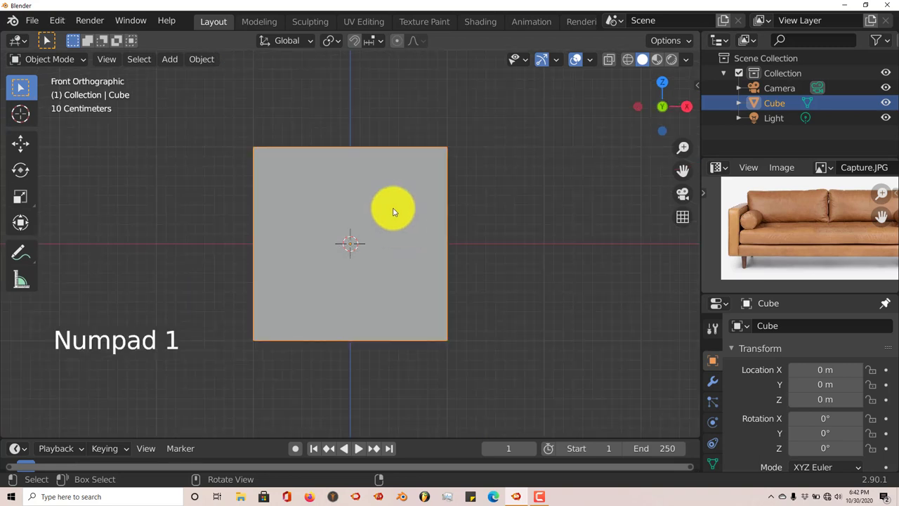
scroll(395, 208, "up", 1)
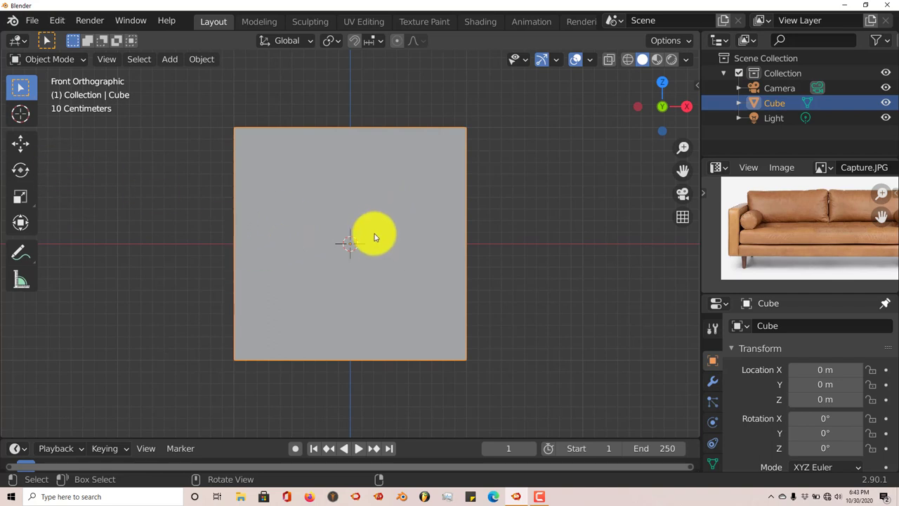
key("Tab")
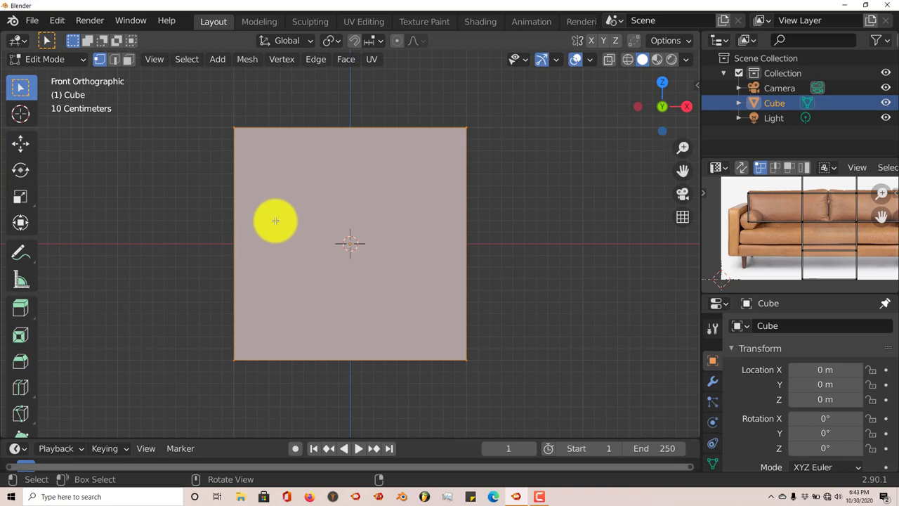
left_click(20, 145)
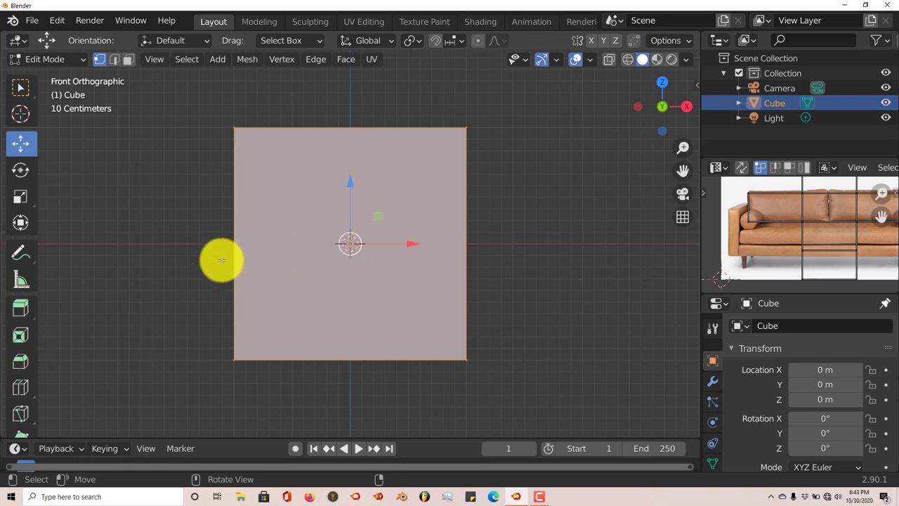
left_click_drag(411, 245, 521, 245)
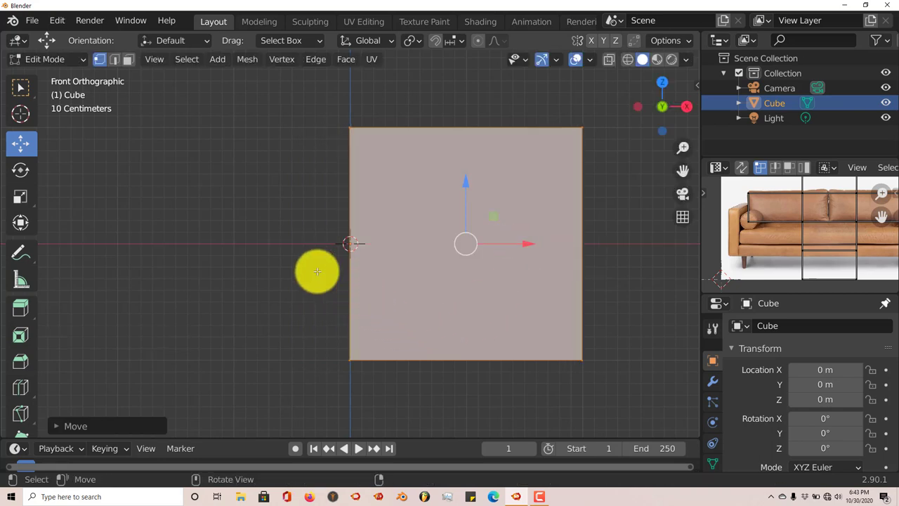
key("Tab")
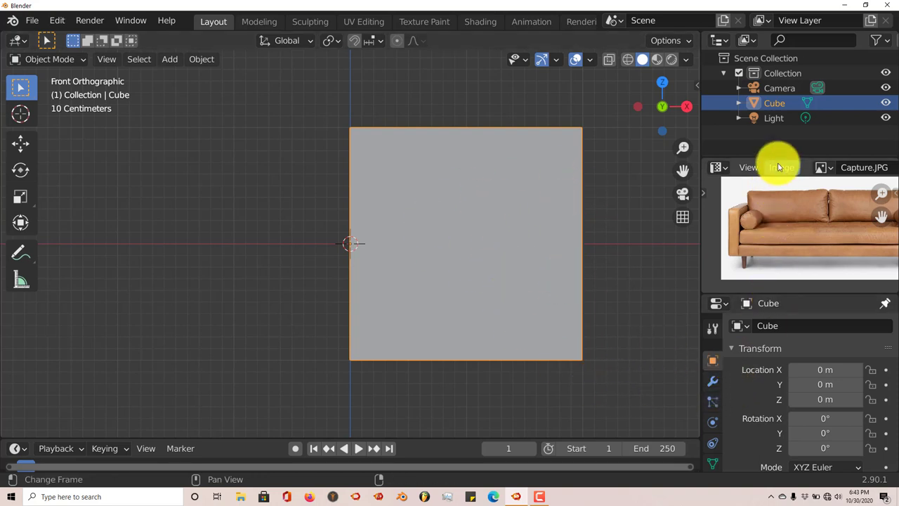
Step: Enlarge the reference and properties areas, then add an X-axis Mirror modifier to the cube
left_click_drag(778, 161, 773, 98)
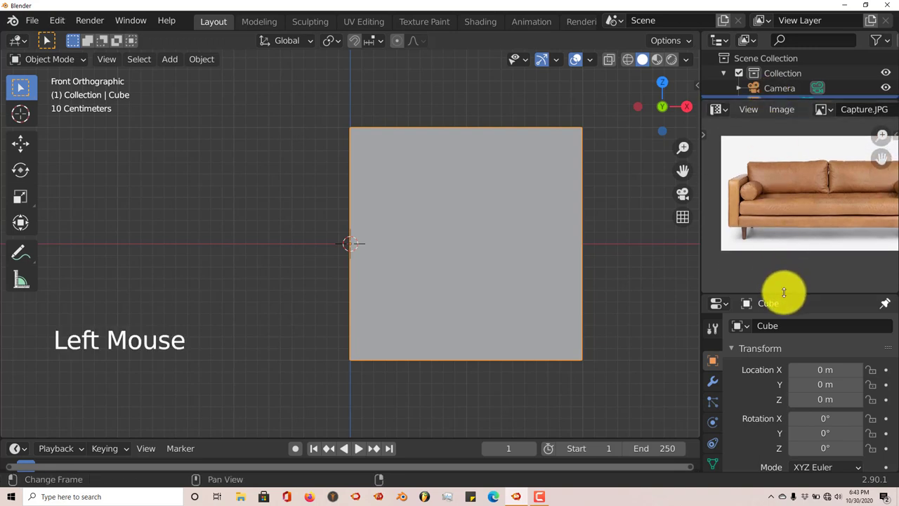
left_click_drag(787, 293, 772, 207)
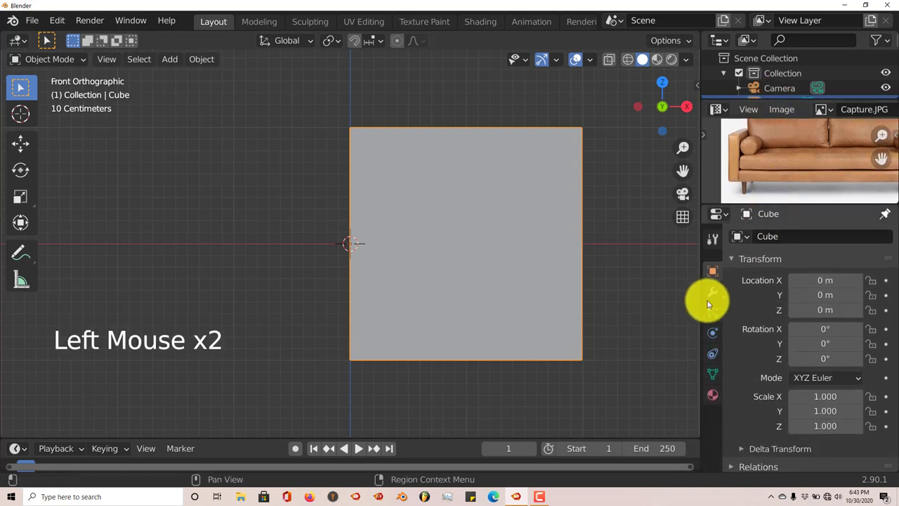
left_click(711, 293)
left_click(769, 237)
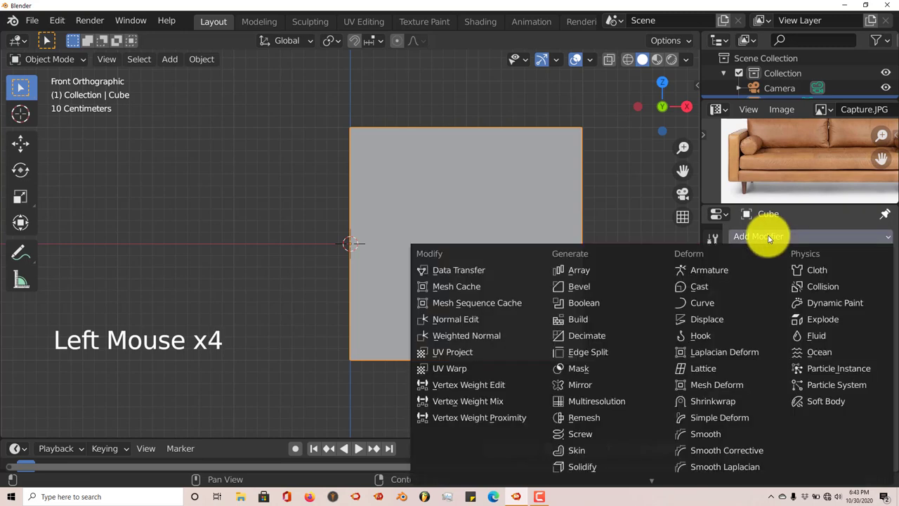
left_click(602, 383)
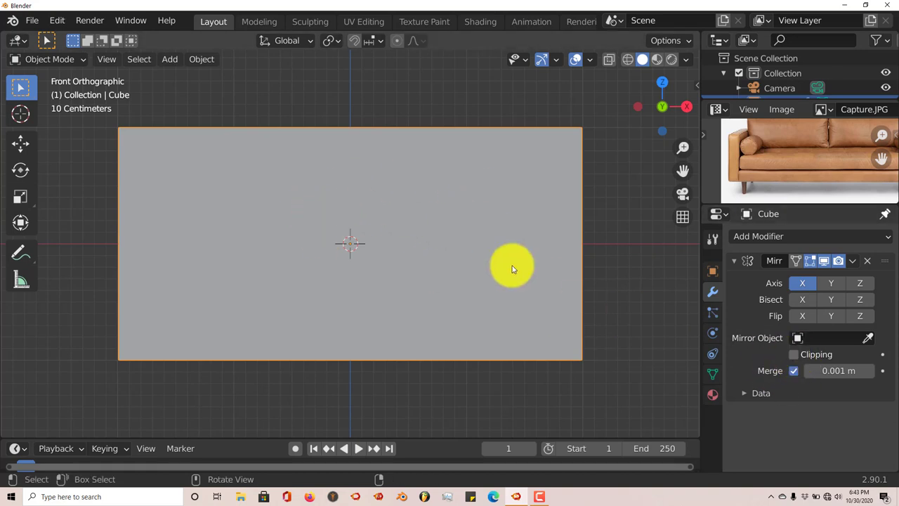
Step: In Edit Mode, turn on Clipping in the cube's Mirror modifier
key("Tab")
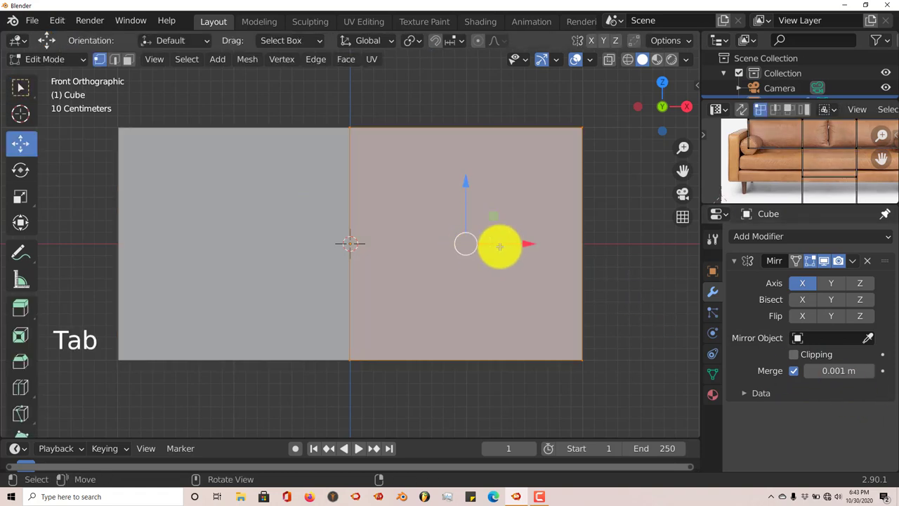
mouse_move(518, 246)
left_mouse_down()
mouse_move(552, 251)
mouse_move(518, 251)
left_mouse_up()
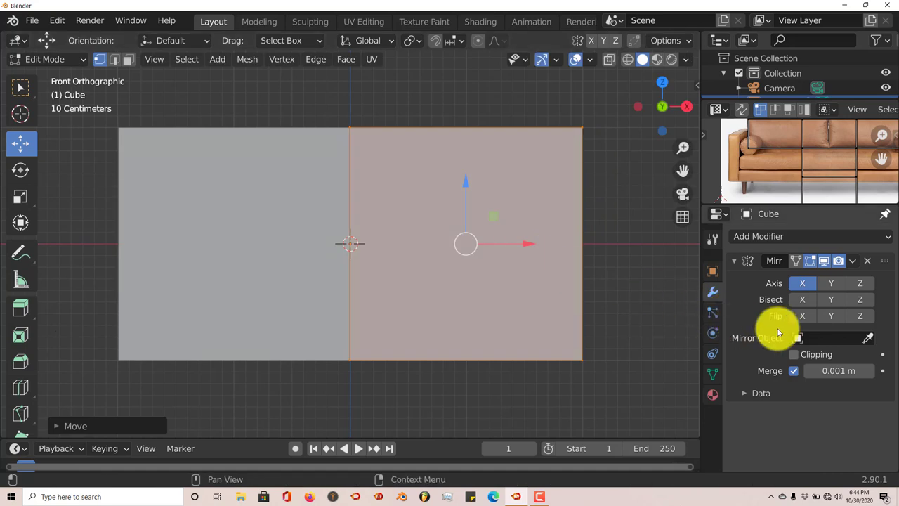
left_click(794, 355)
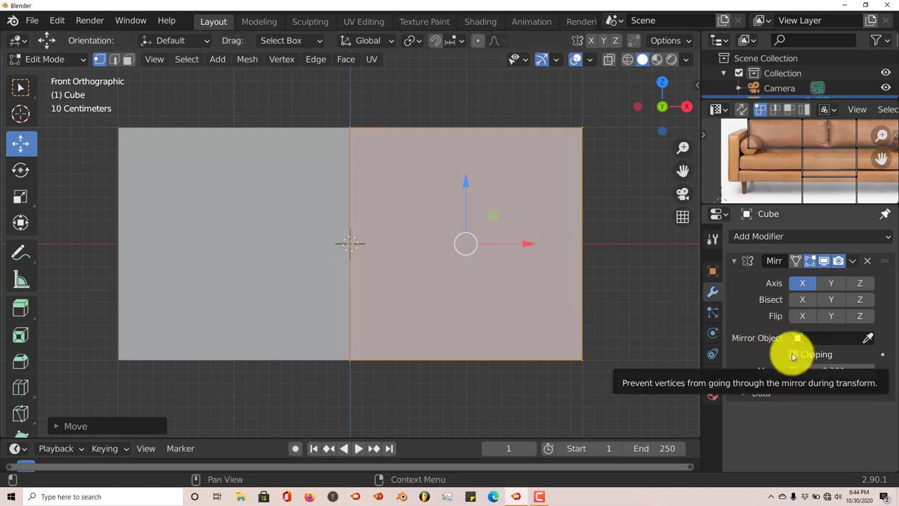
left_click(793, 355)
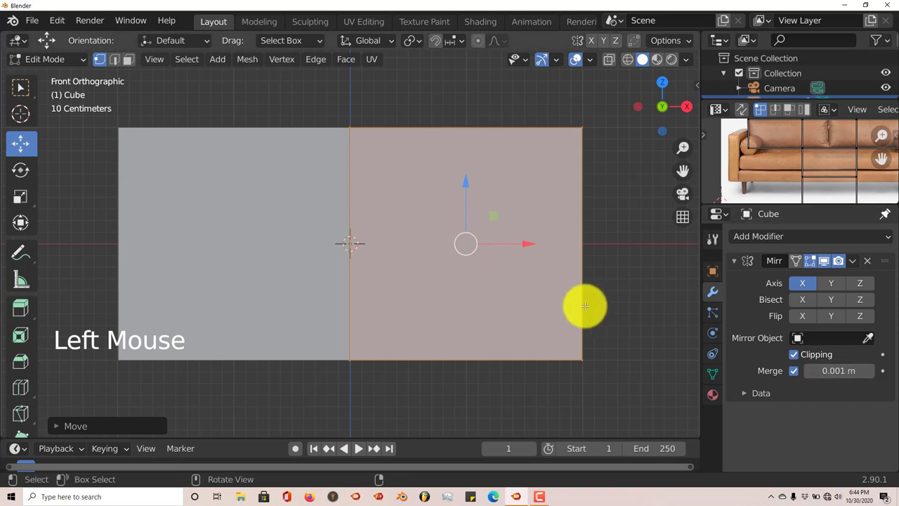
key("Tab")
key("Tab")
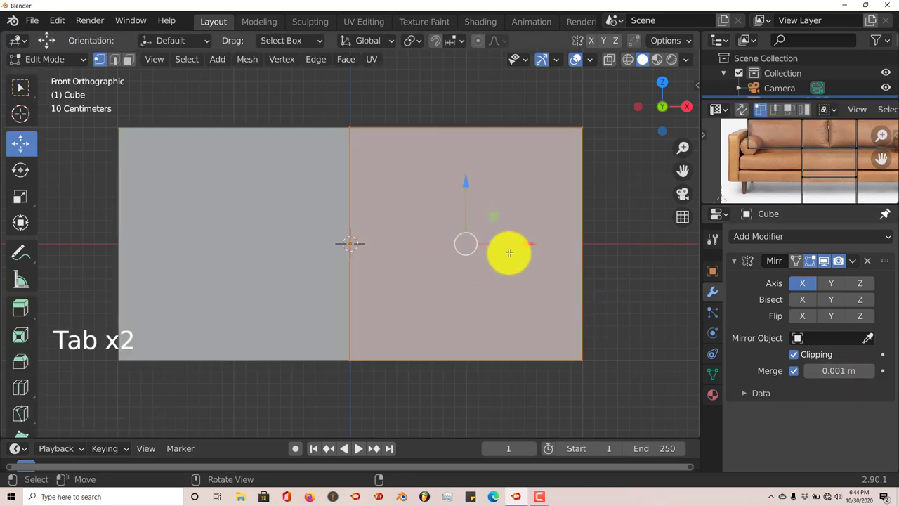
Step: Stretch the cube's right half wider along X and view it from the top
left_click_drag(518, 244, 604, 271)
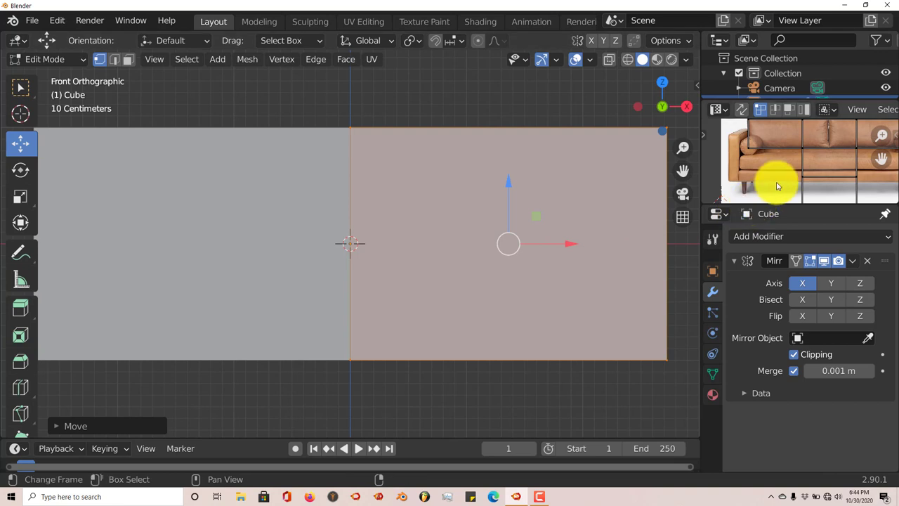
scroll(776, 183, "down", 2)
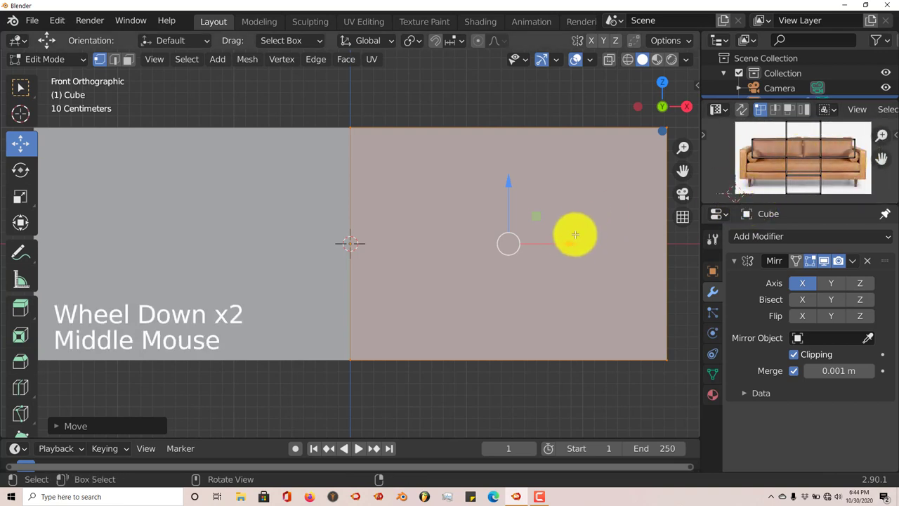
left_click_drag(576, 243, 587, 244)
scroll(506, 239, "down", 1)
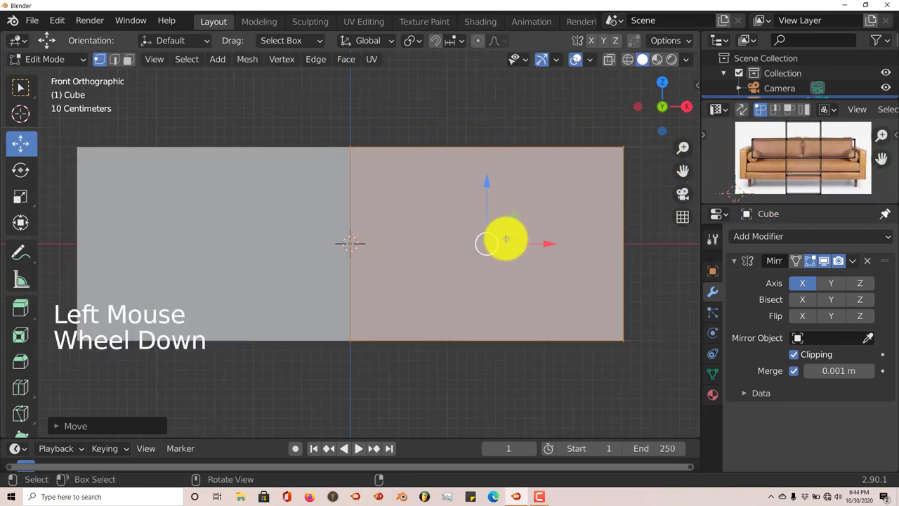
key("KP_7")
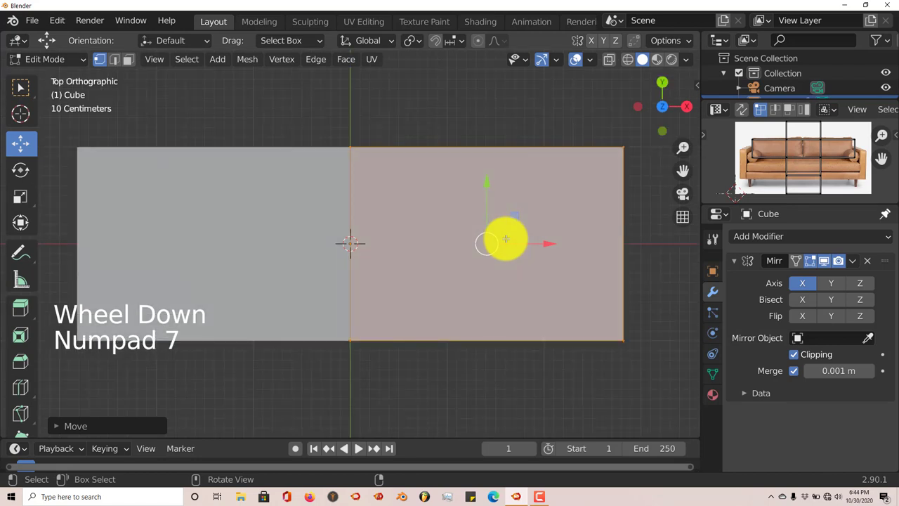
scroll(480, 257, "up", 1)
scroll(477, 255, "down", 1)
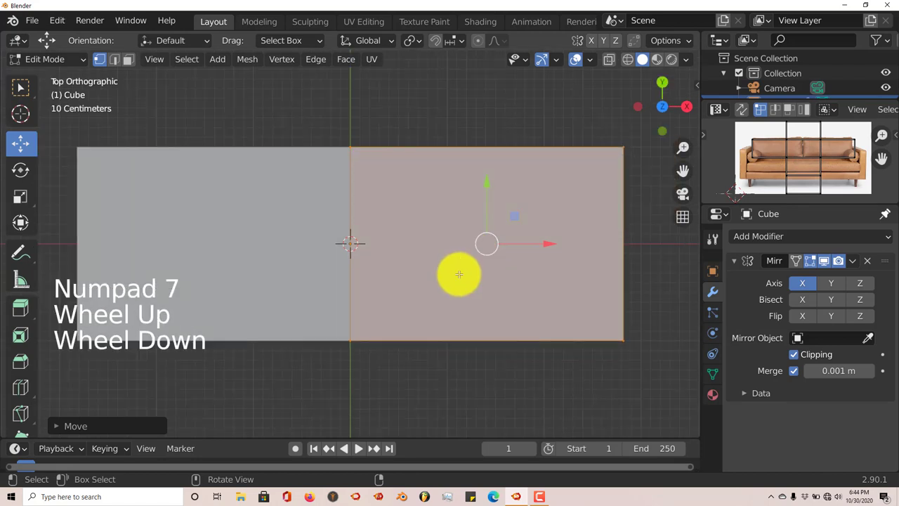
key("ctrl")
key("ctrl+r")
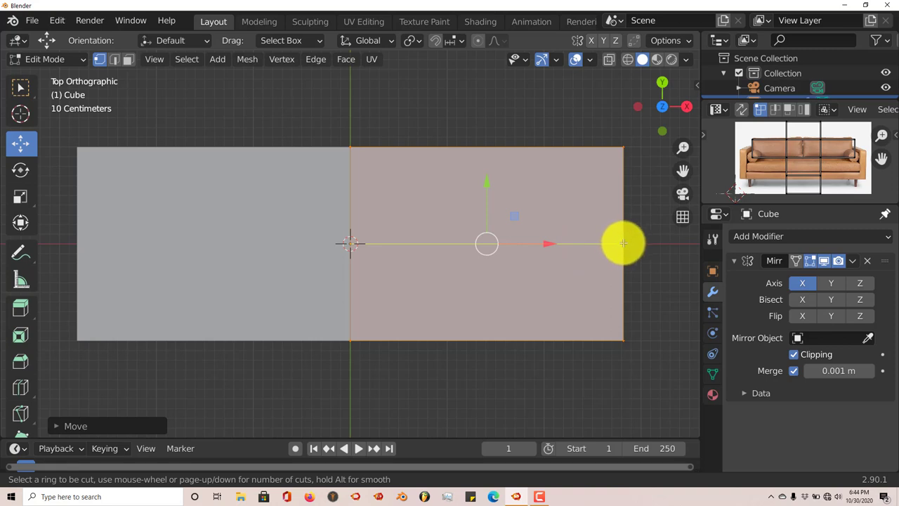
Step: Add two lengthwise edge loops and scale them apart about 2.38 along Y
scroll(623, 241, "up", 1)
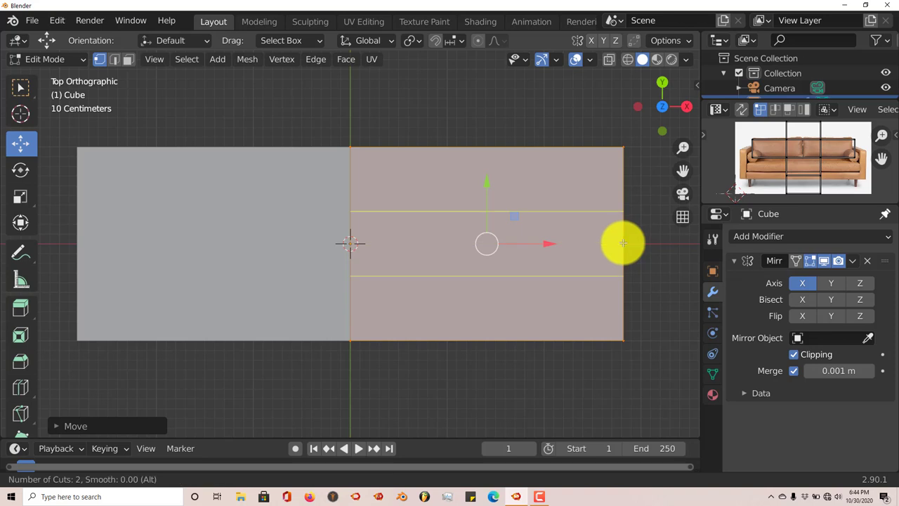
left_click(623, 243)
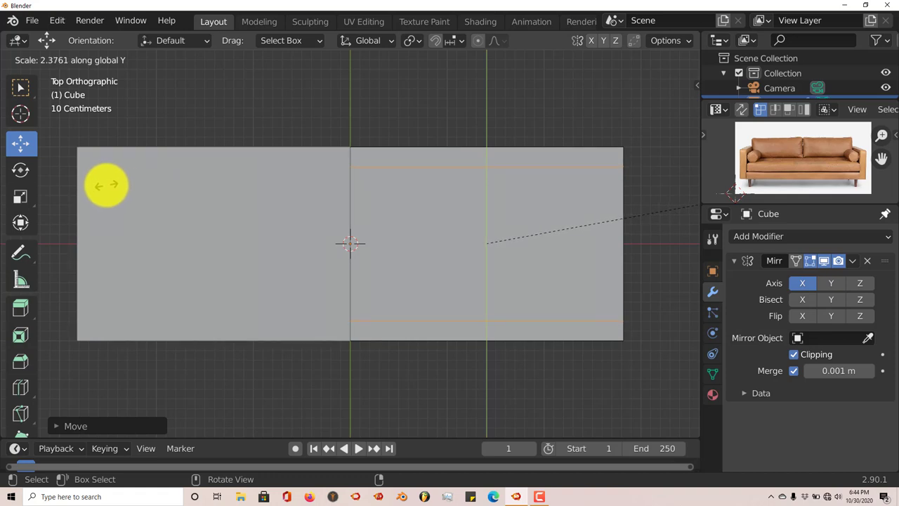
left_click(103, 186)
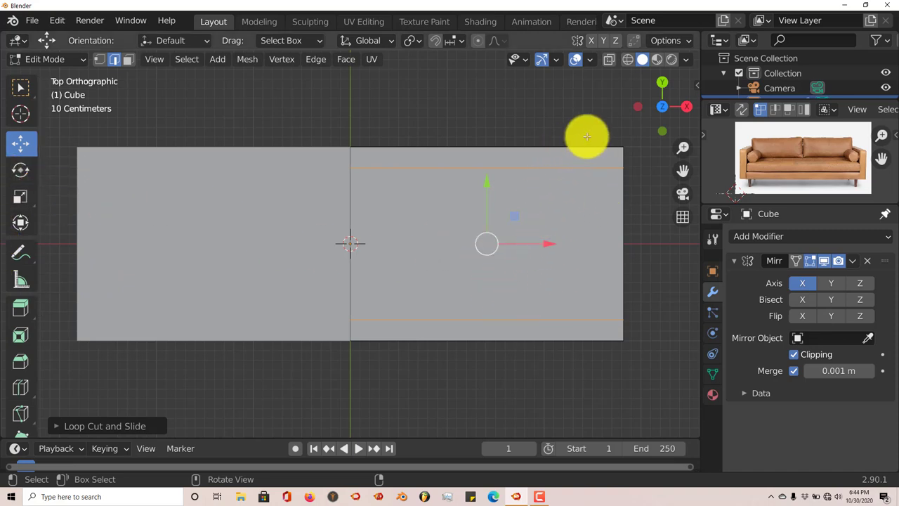
Step: Zoom the reference onto the armrest and slide a crosswise edge loop near the cube's right end
scroll(766, 164, "up", 3)
middle_click_drag(766, 163, 823, 171)
scroll(773, 169, "up", 3)
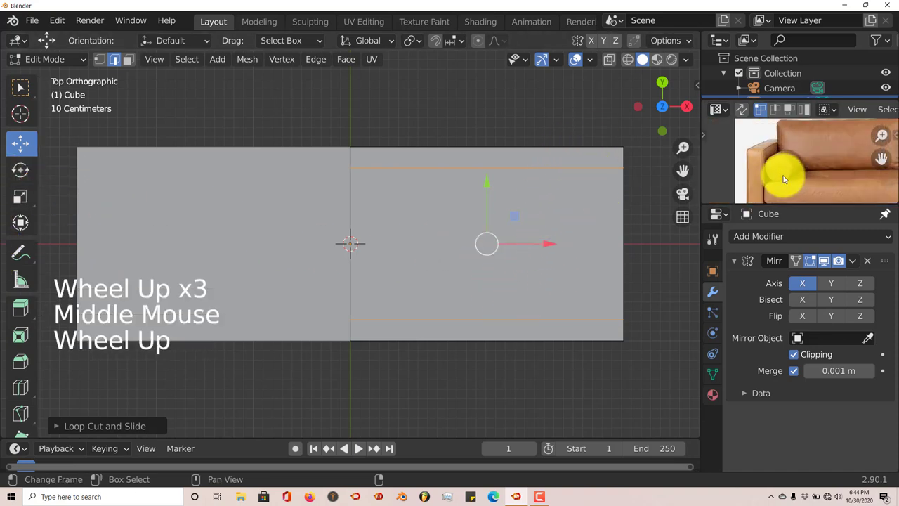
middle_click_drag(747, 178, 580, 201)
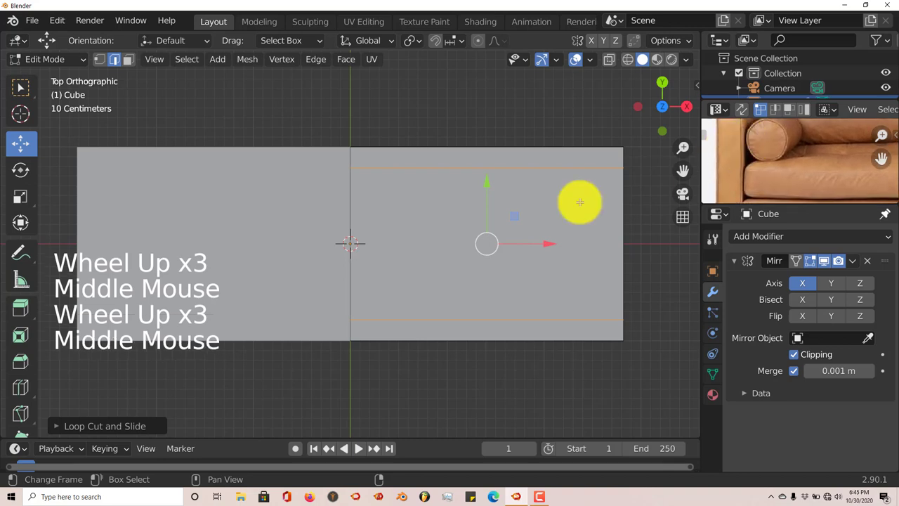
key("ctrl+r")
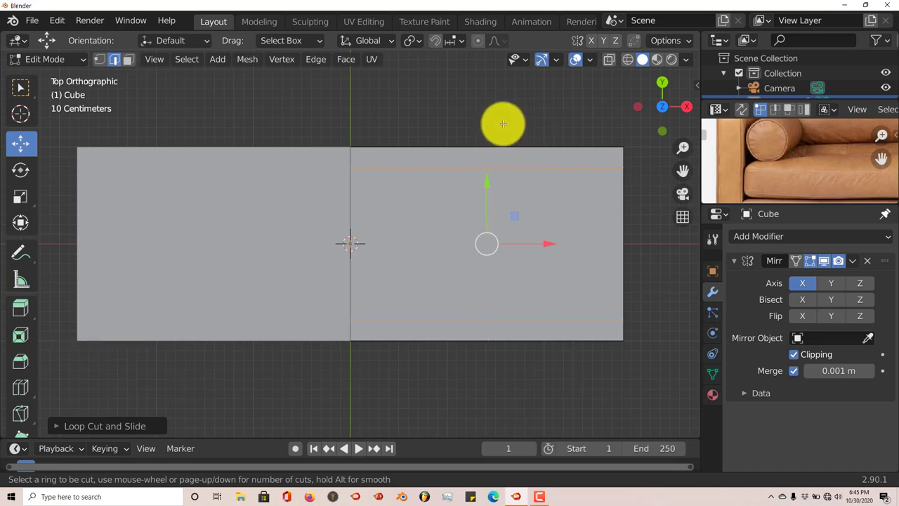
left_click(497, 144)
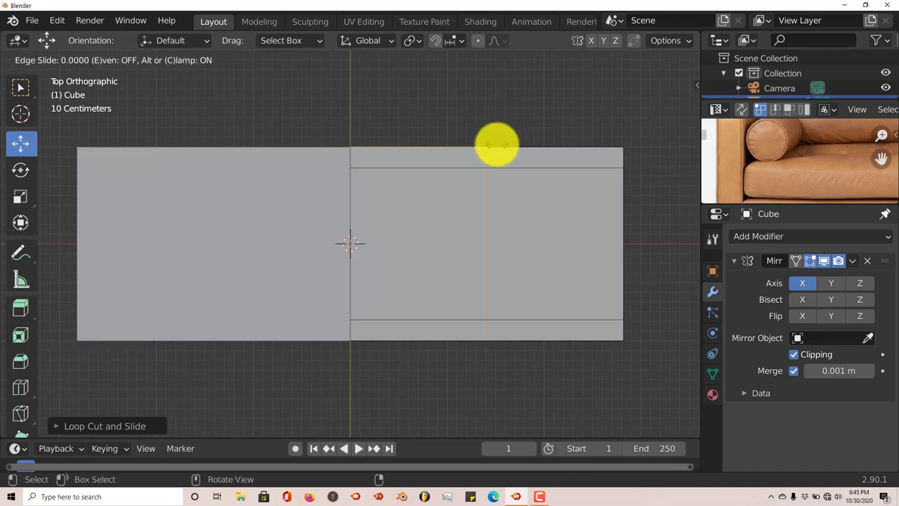
left_click(595, 151)
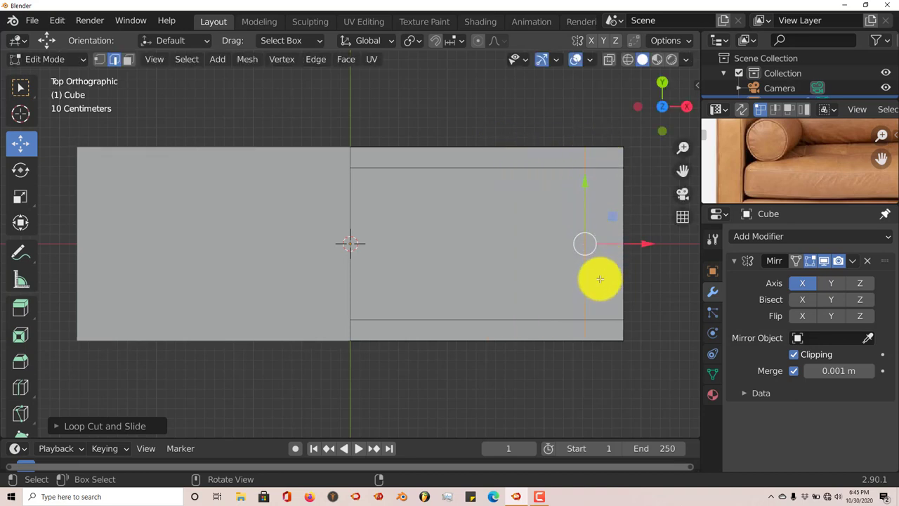
middle_click_drag(486, 299, 515, 185)
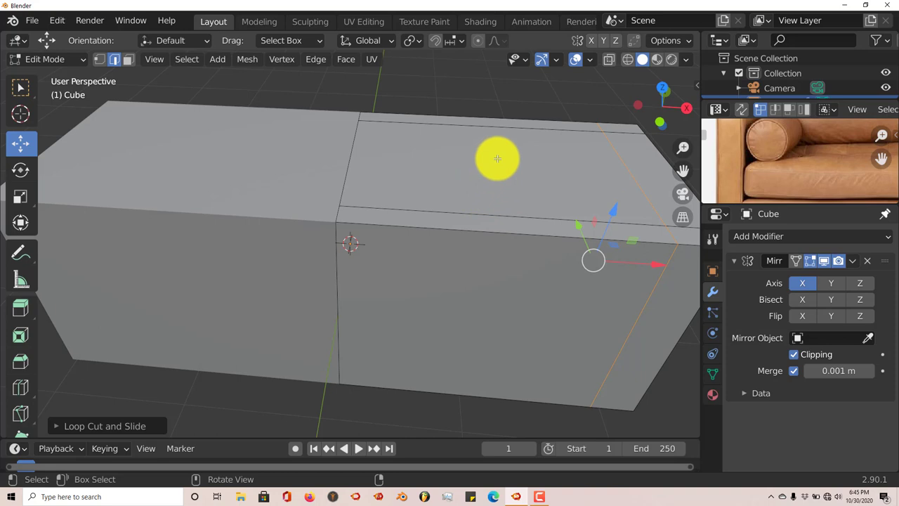
Step: Glance at the block's side, then switch the viewport to Front Orthographic
scroll(752, 166, "down", 2)
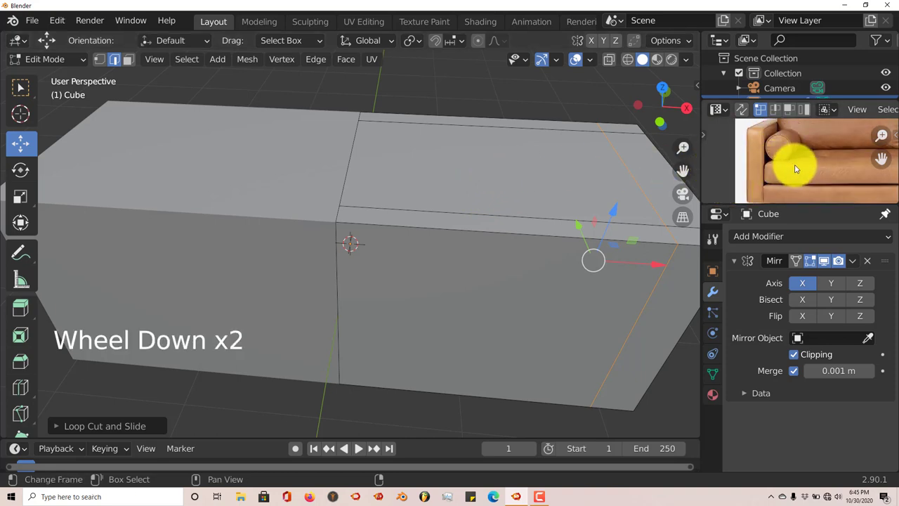
middle_click_drag(796, 168, 799, 188)
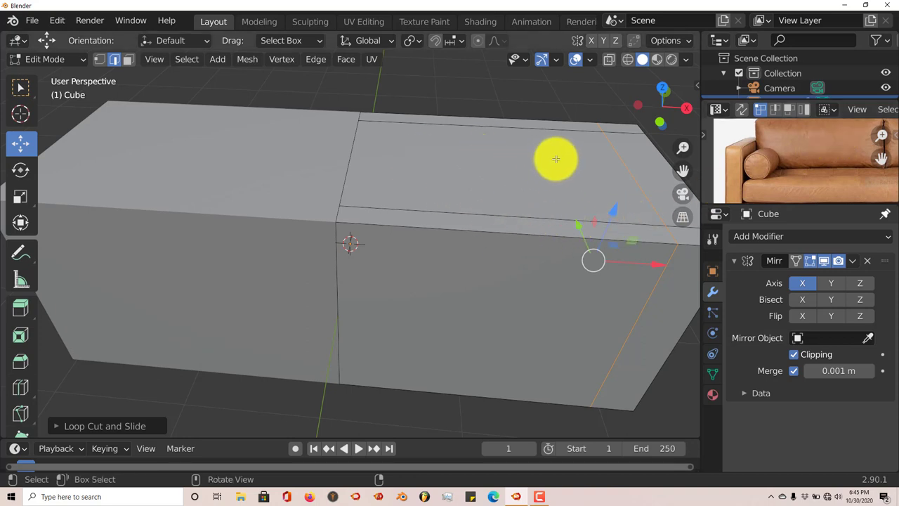
middle_click_drag(508, 195, 450, 214)
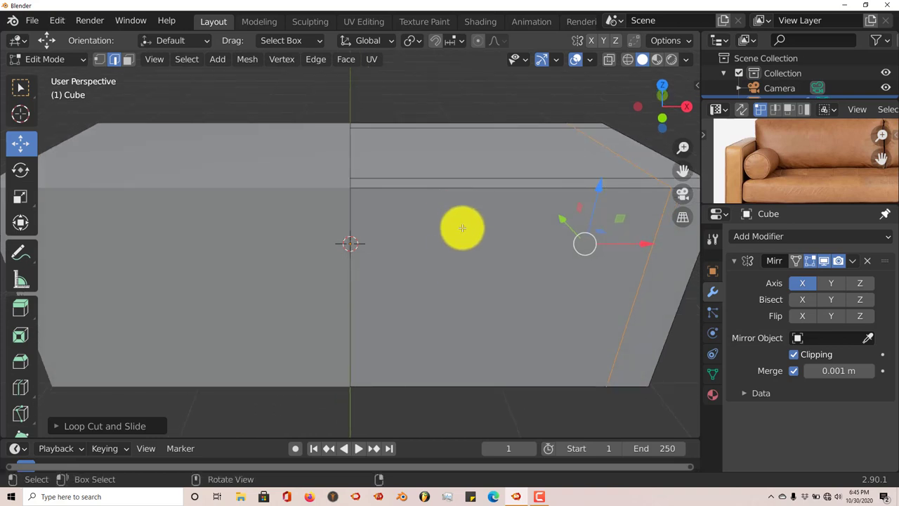
key("KP_1")
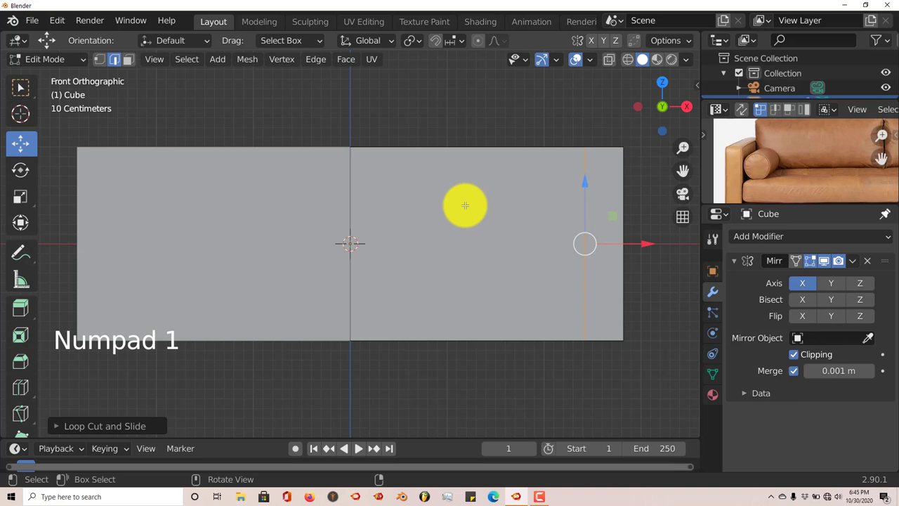
Step: In Object Mode, scale the block to about 0.78 of its height along Z
key("Tab")
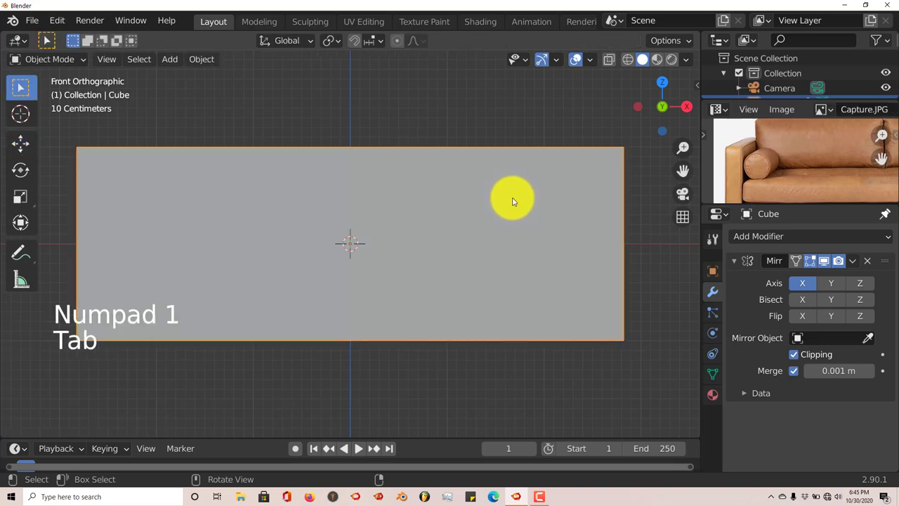
key("s")
key("z")
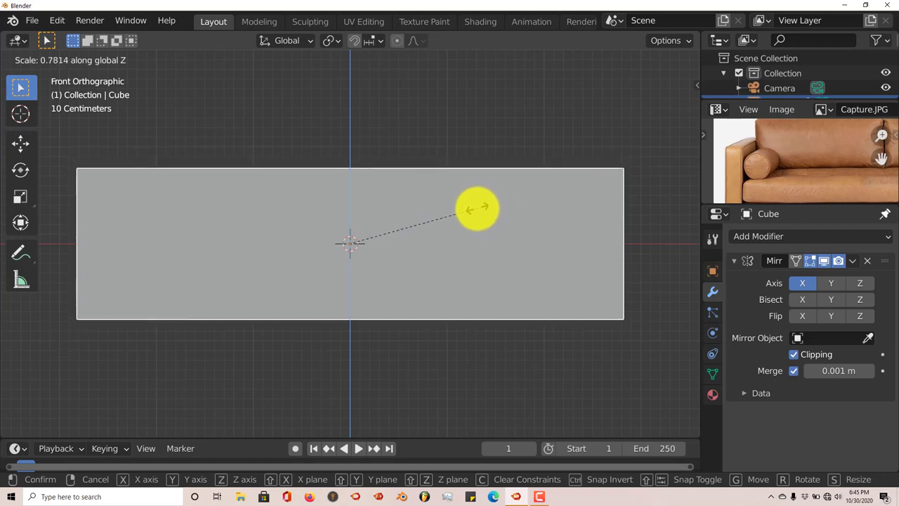
left_click(471, 211)
scroll(803, 157, "down", 2)
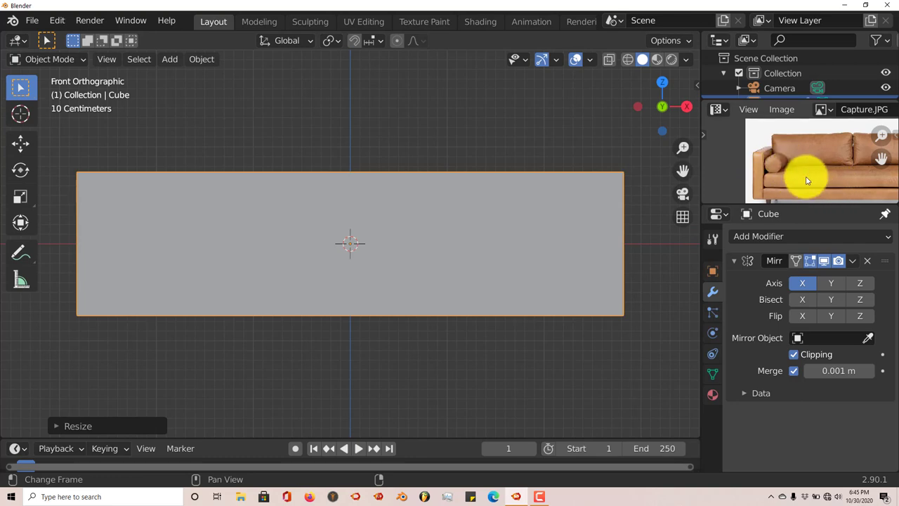
scroll(504, 245, "up", 1)
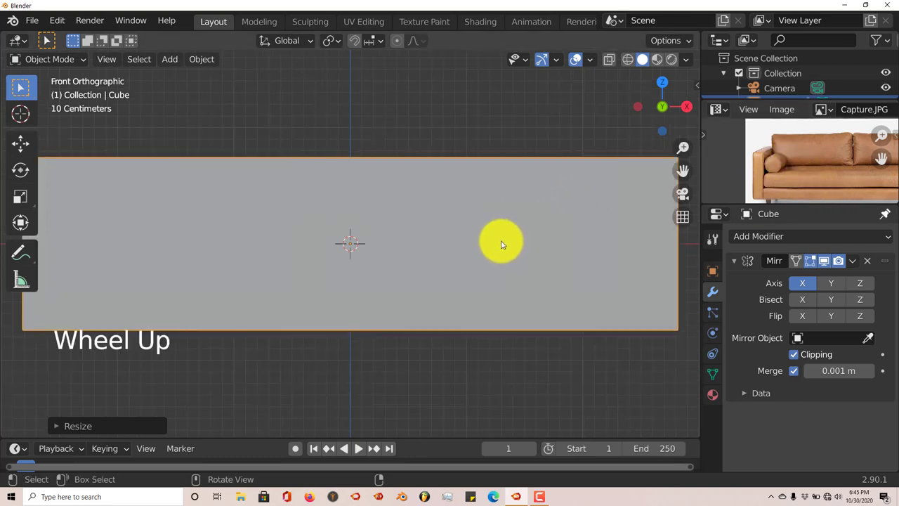
scroll(534, 236, "down", 1)
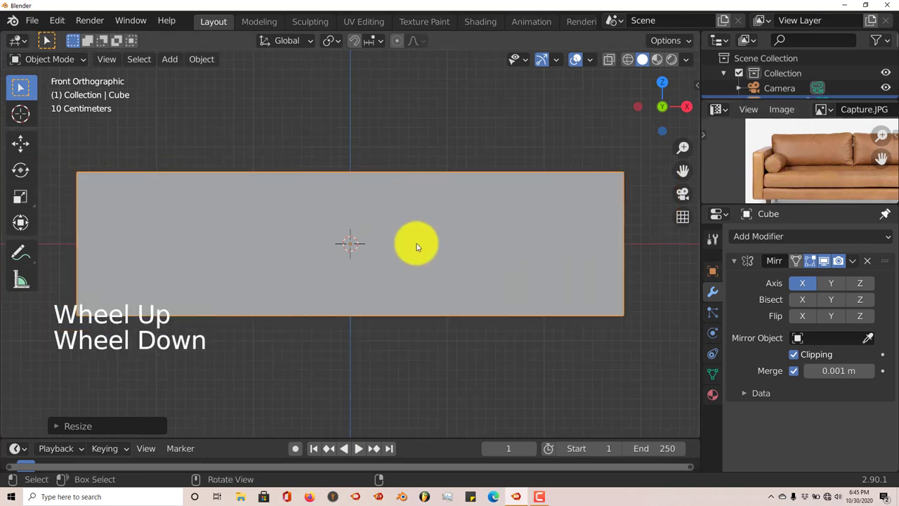
middle_click_drag(422, 245, 427, 262)
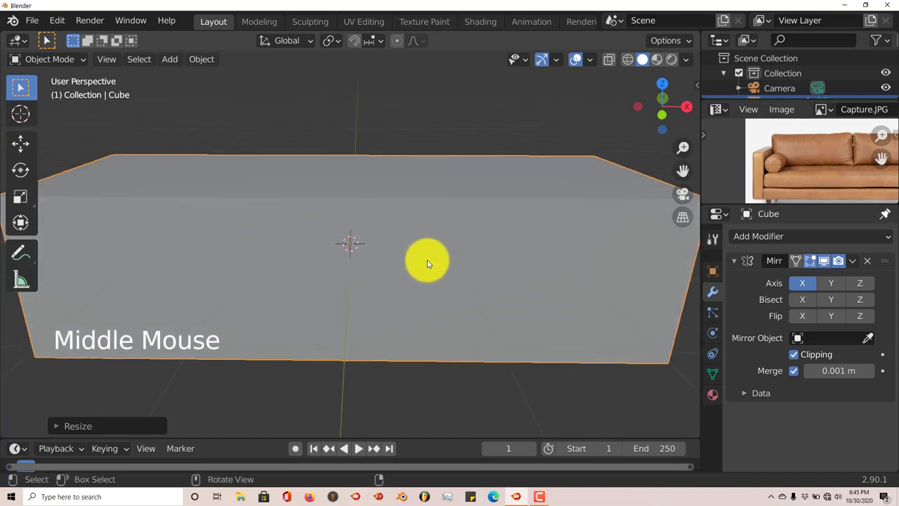
key("KP_3")
key("KP_1")
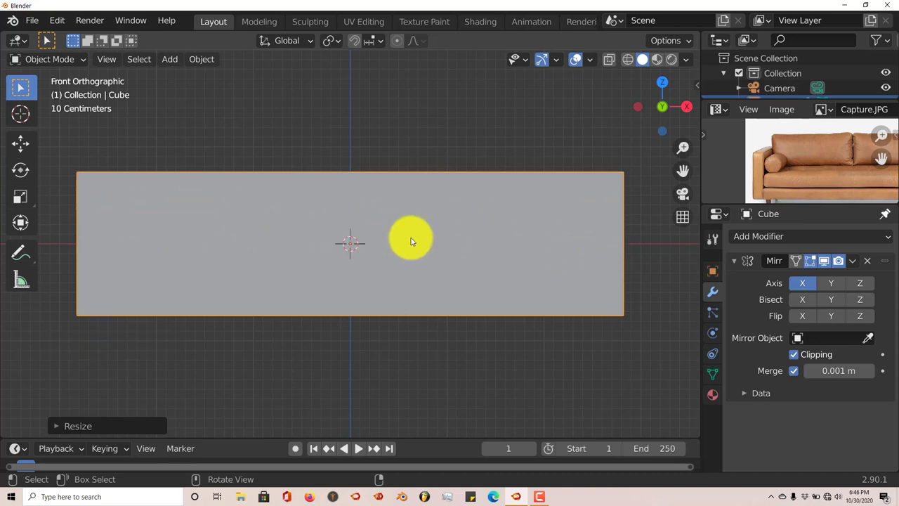
Step: Scale the block to about 0.89 along X, view it from the top, and re-enter Edit Mode
key("s")
key("x")
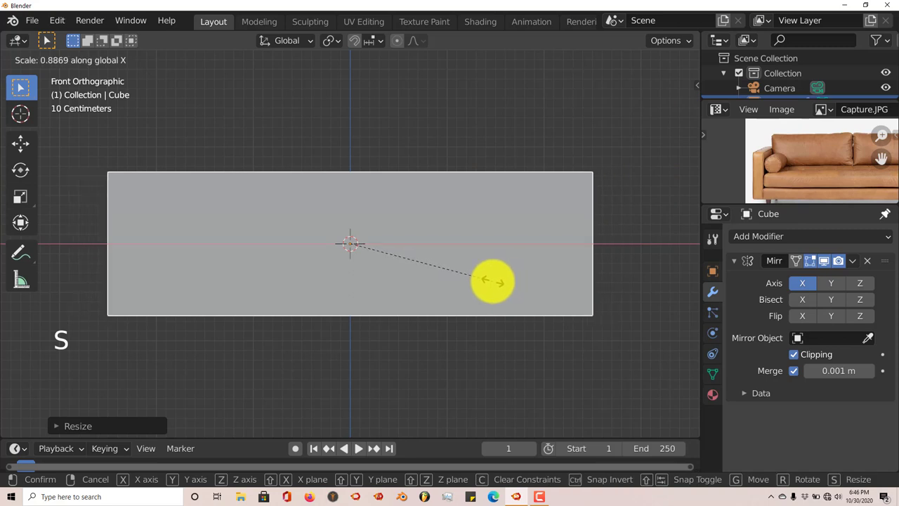
left_click(491, 285)
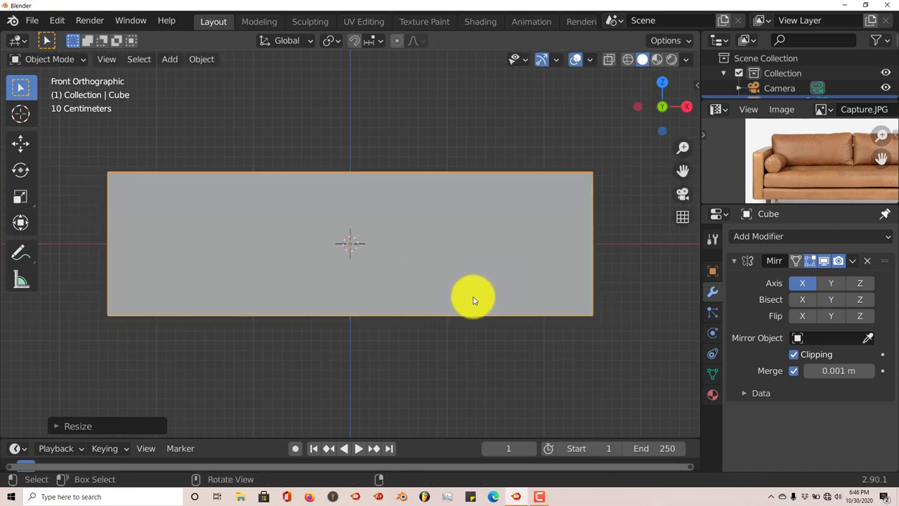
key("KP_7")
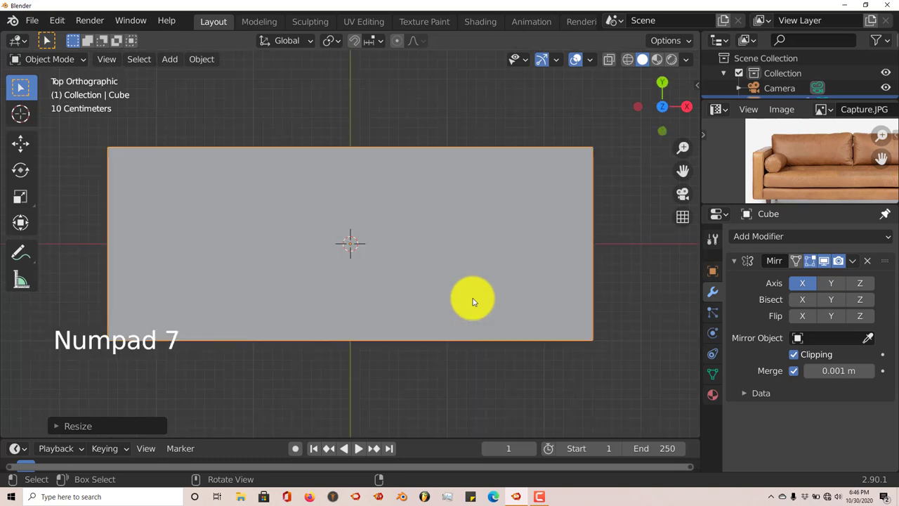
key("Tab")
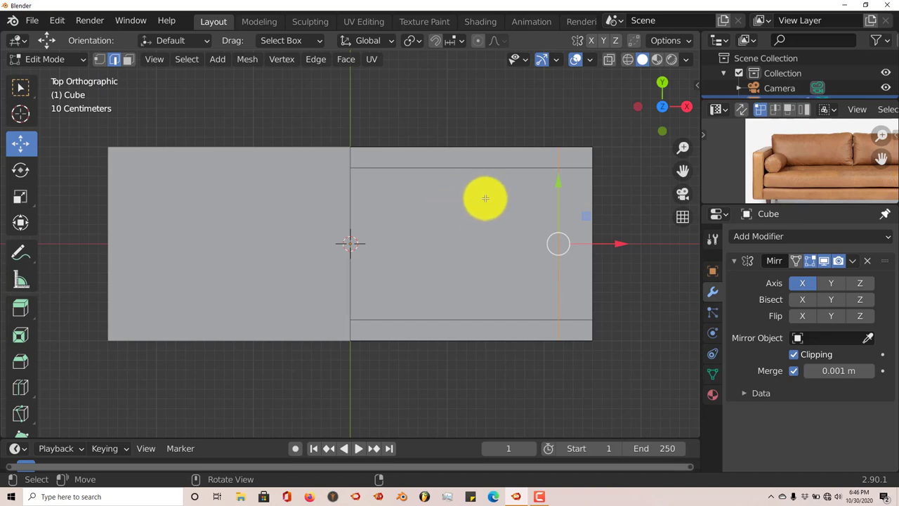
Step: Select the two inner top faces of the block in face select mode, viewed from the front
left_click(126, 61)
left_click(445, 220)
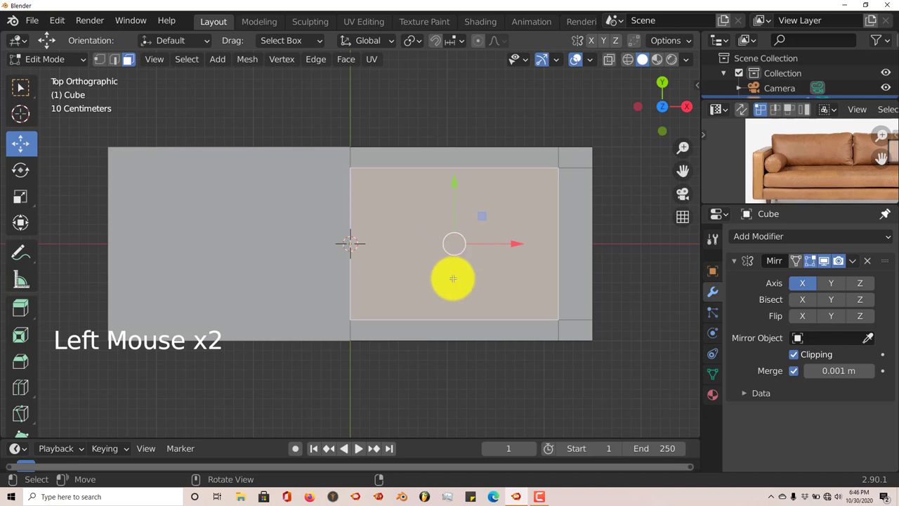
left_click(453, 330, "shift")
key("KP_1")
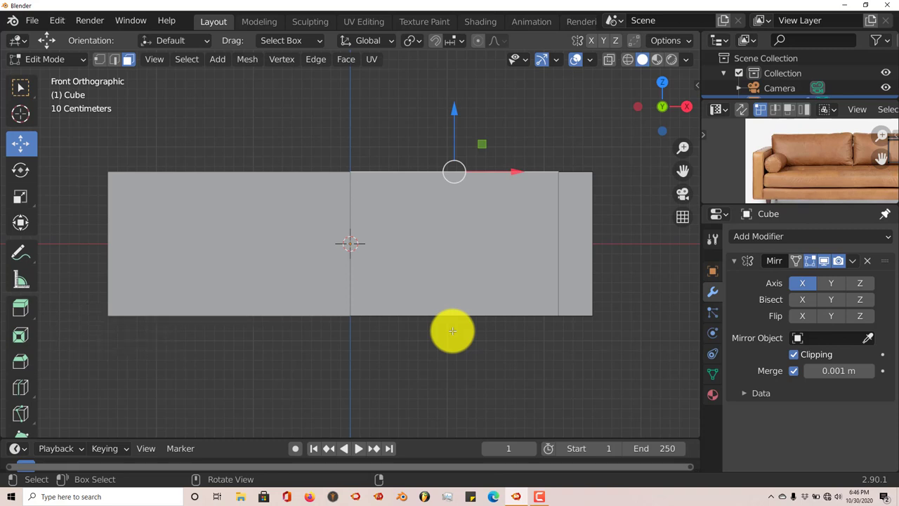
Step: Extrude those faces in place and sink them down into a seat well, then select the front wall face
key("e")
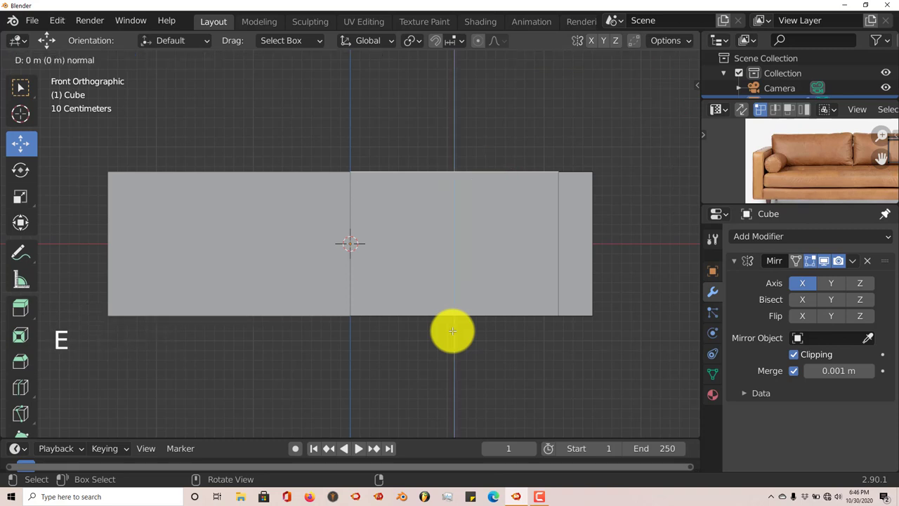
right_click(453, 331)
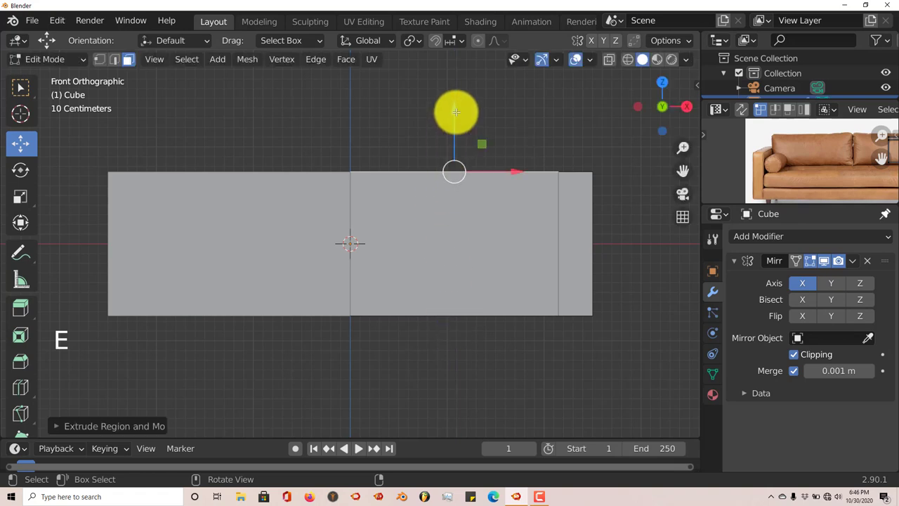
left_click(456, 115)
left_click_drag(456, 115, 465, 215)
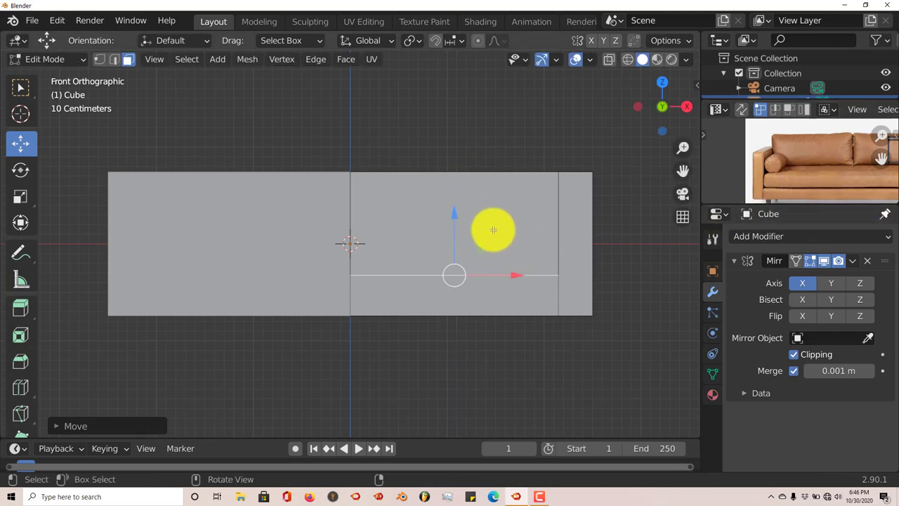
left_click_drag(454, 213, 455, 221)
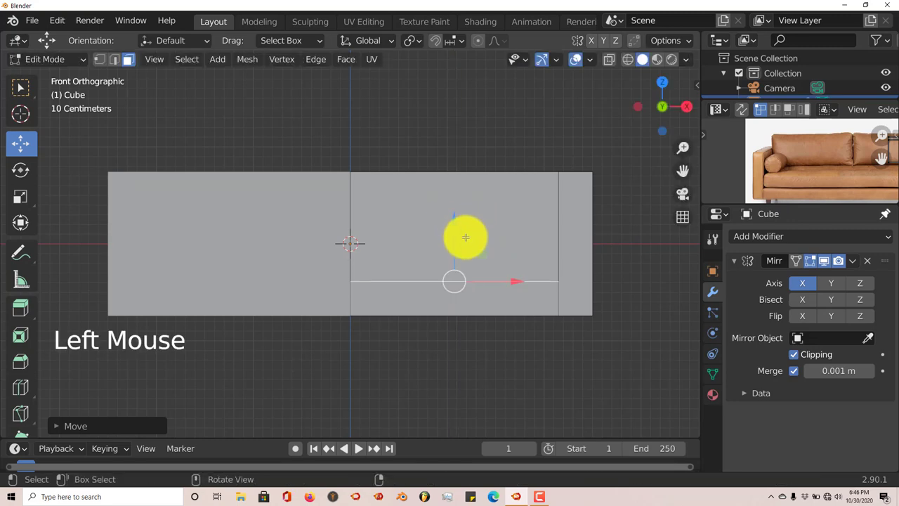
middle_click_drag(465, 238, 468, 207)
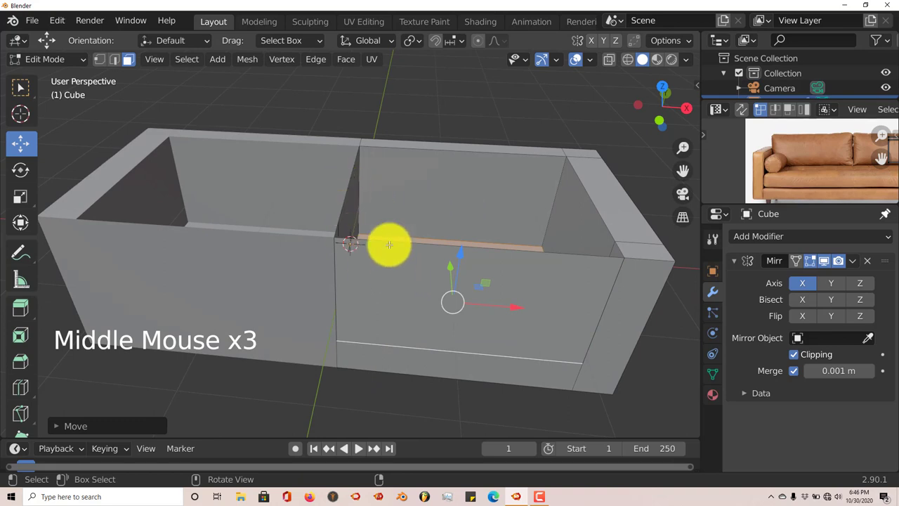
left_click(396, 267)
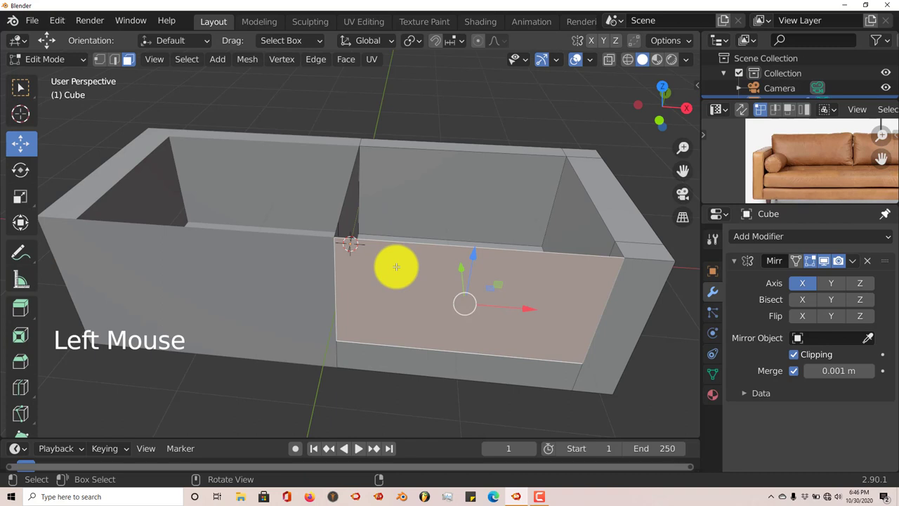
Step: Delete the front wall face and the neighbouring front face above the seat
key("Delete")
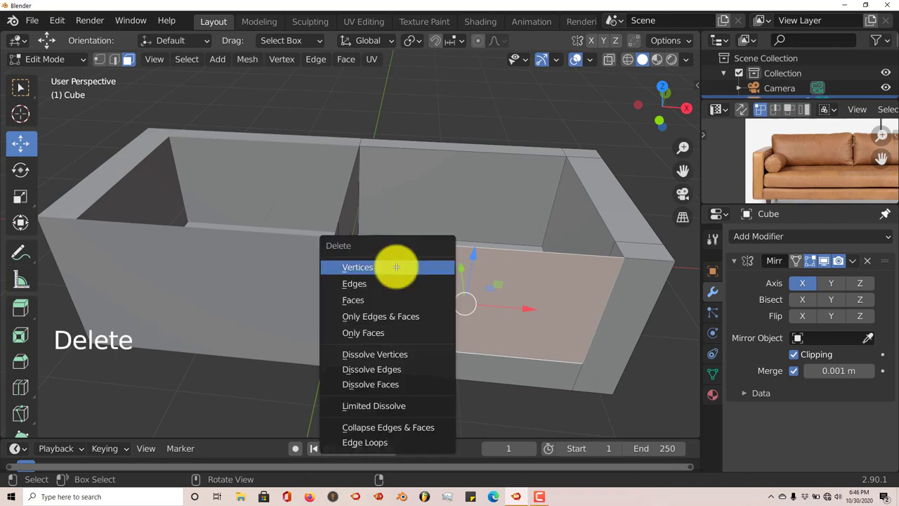
left_click(389, 300)
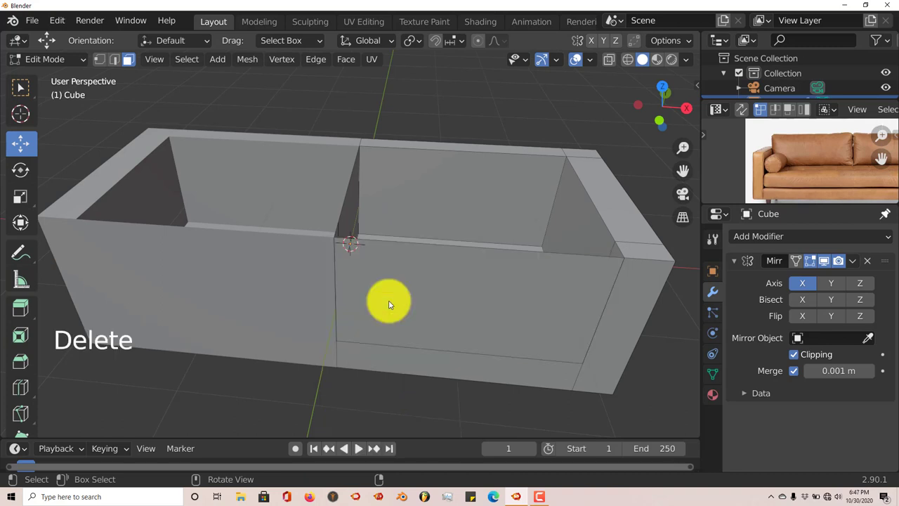
left_click(418, 288)
key("Delete")
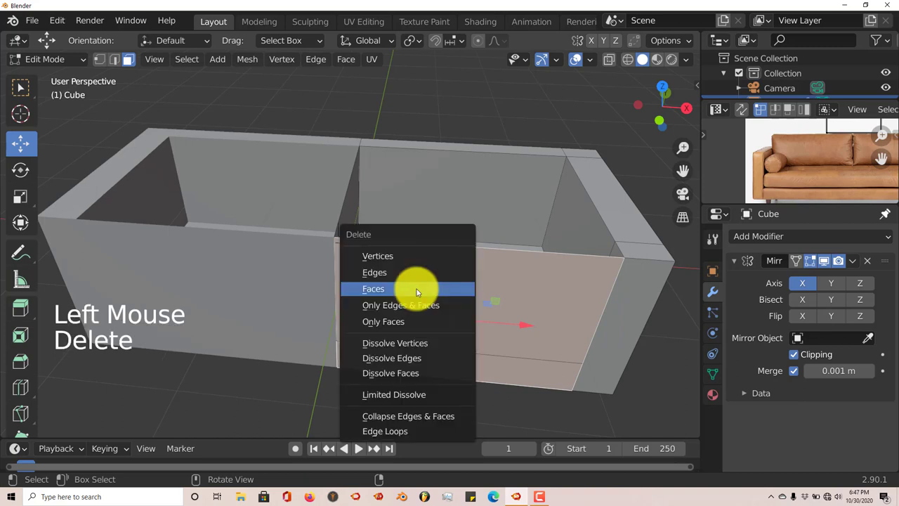
left_click(417, 289)
Step: Delete the four central divider faces so the seat well lies open
middle_click_drag(415, 276, 337, 227)
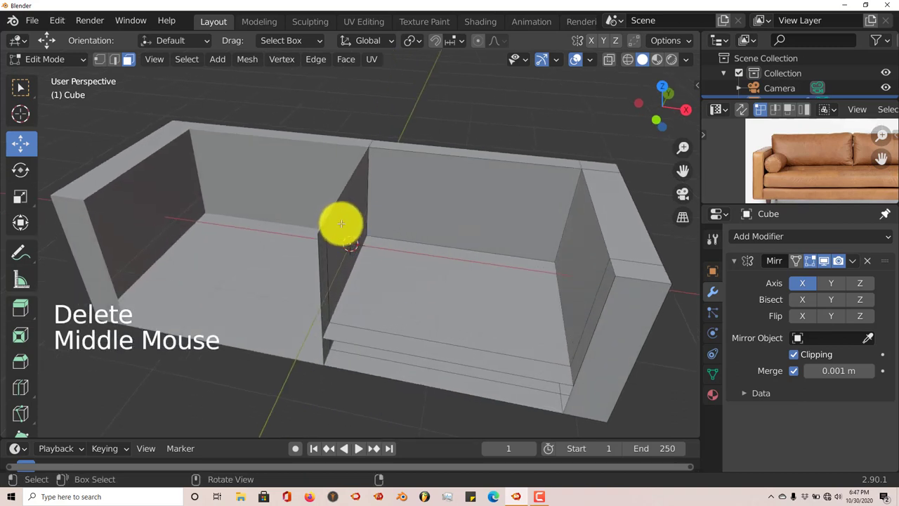
left_click(340, 223)
key("Delete")
left_click(342, 223)
left_click(344, 221)
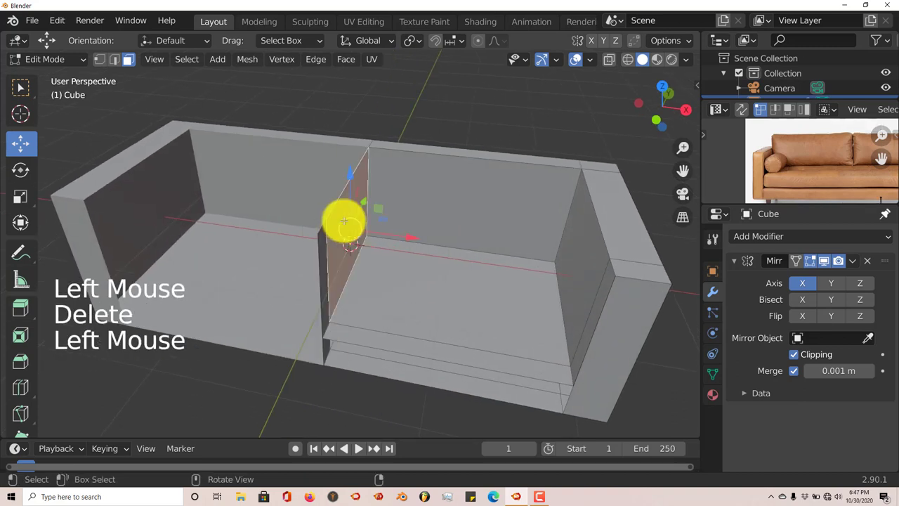
key("Delete")
left_click(344, 221)
left_click(321, 250)
key("Delete")
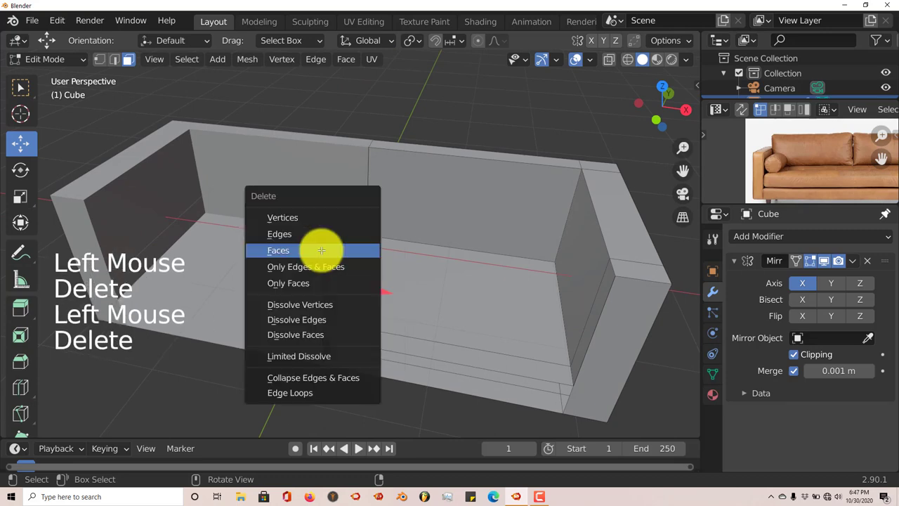
left_click(322, 250)
left_click(321, 251)
key("Delete")
left_click(321, 252)
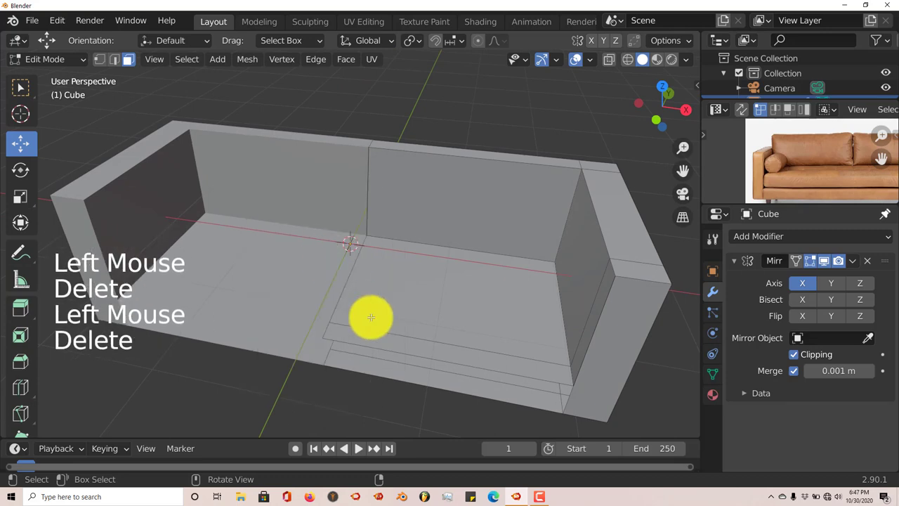
middle_click_drag(371, 318, 403, 293)
middle_click_drag(477, 339, 493, 319)
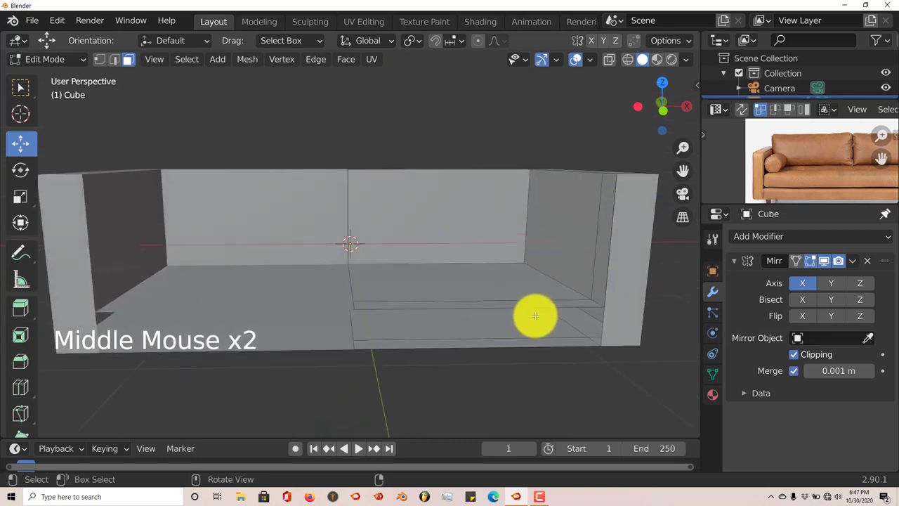
Step: Fill the open front of the seat with a face between the selected edges, then return to Object Mode
left_click(114, 60)
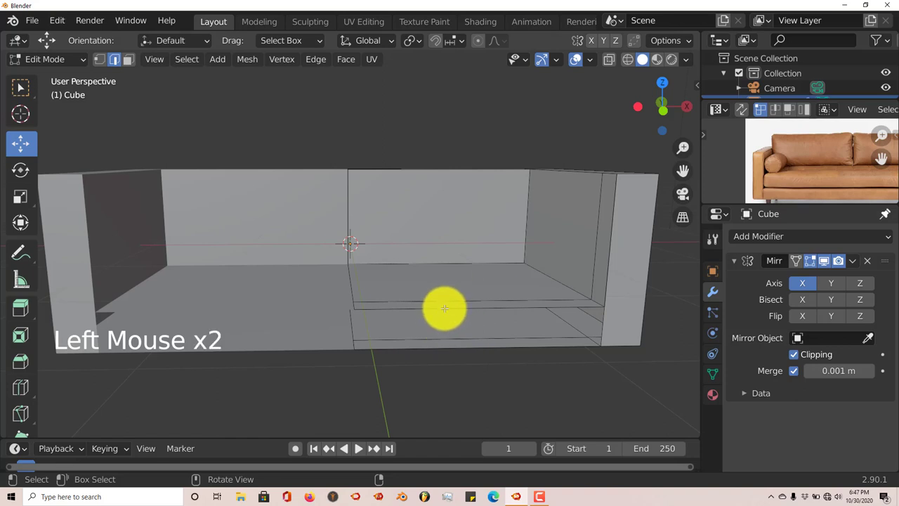
left_click(499, 349, "shift")
key("f")
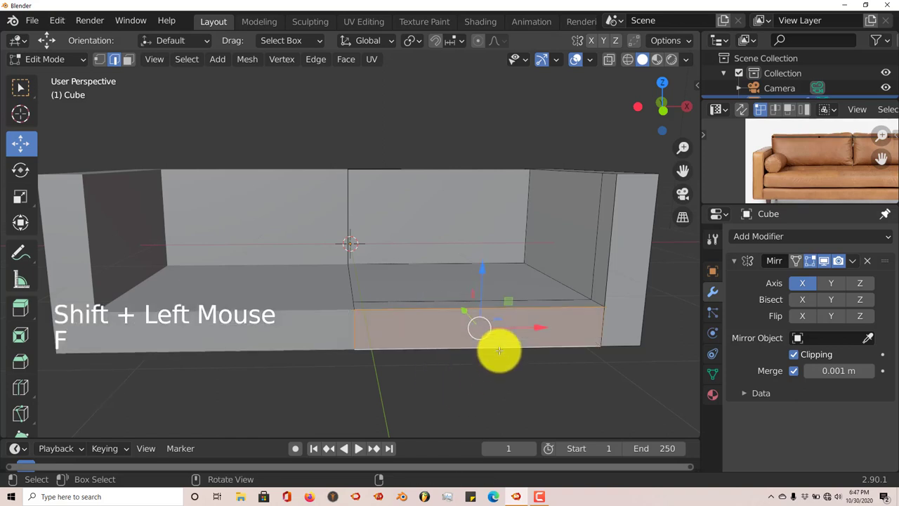
middle_click_drag(488, 337, 485, 309)
scroll(515, 364, "down", 1)
key("Tab")
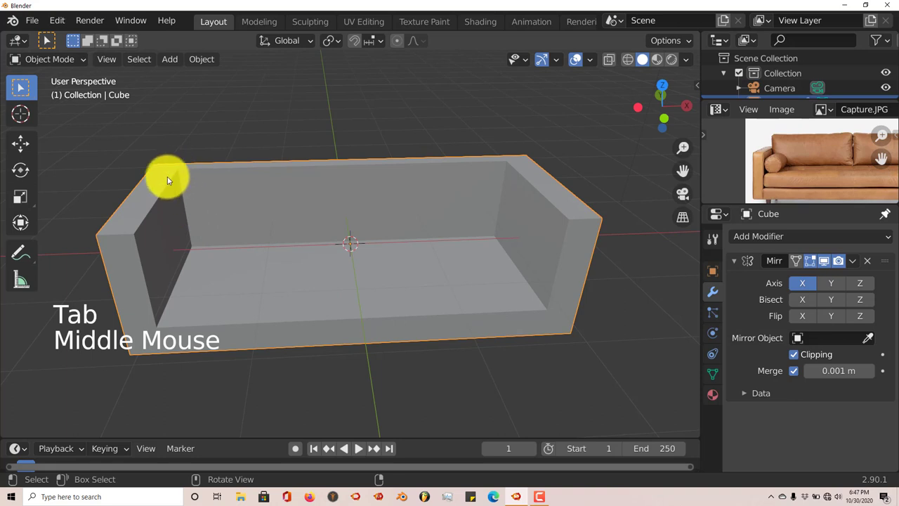
scroll(724, 181, "up", 3)
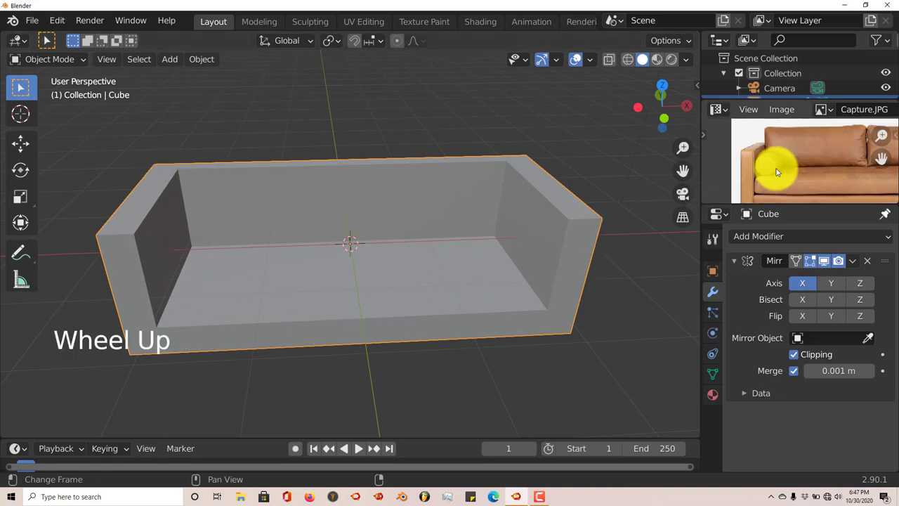
middle_click_drag(738, 173, 733, 163)
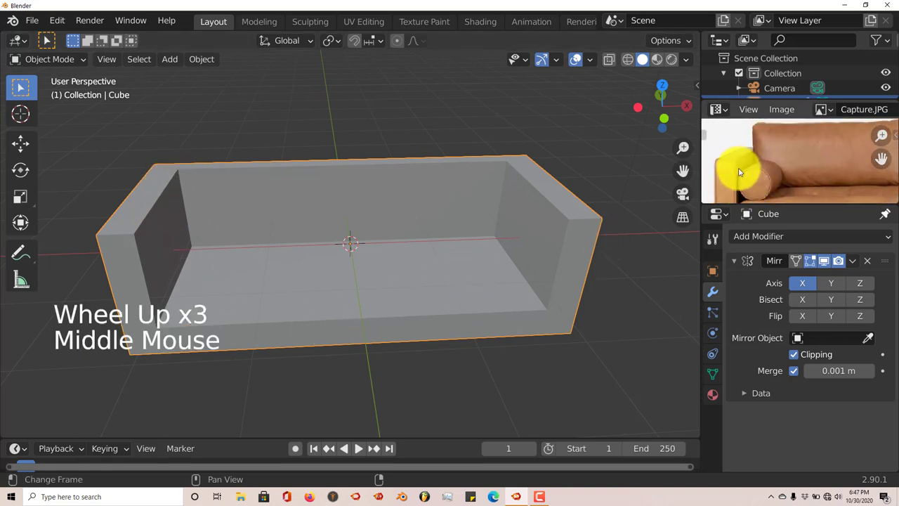
Step: Add a Bevel modifier to the sofa block and lower its Amount to 0.04 m
left_click(757, 237)
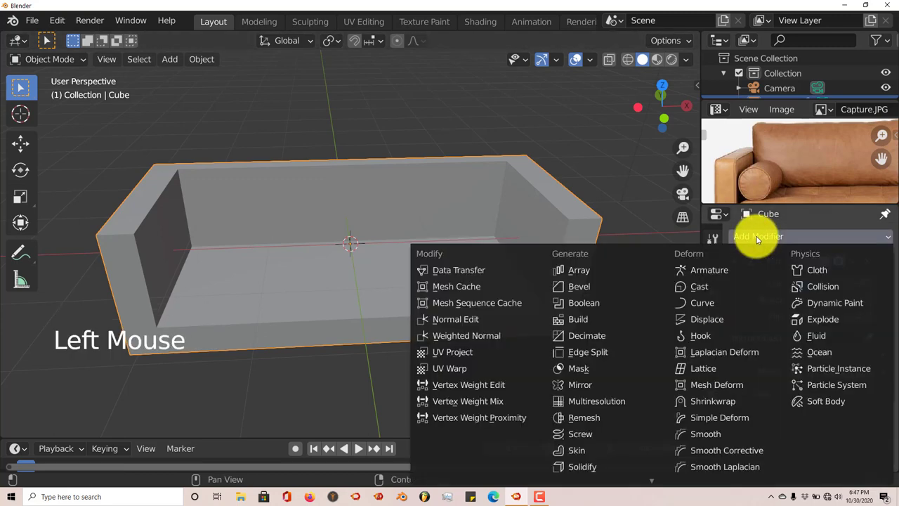
left_click(612, 292)
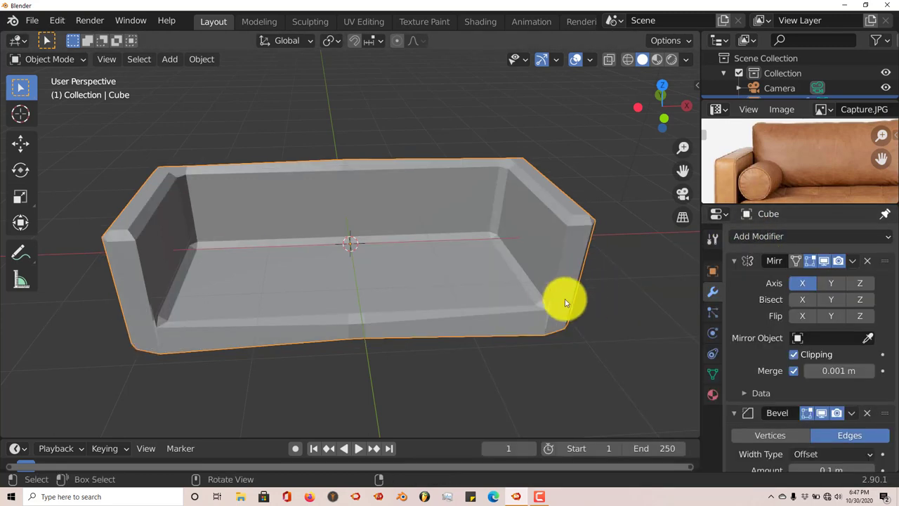
middle_click_drag(566, 302, 481, 291)
scroll(527, 321, "up", 2)
scroll(480, 310, "down", 1)
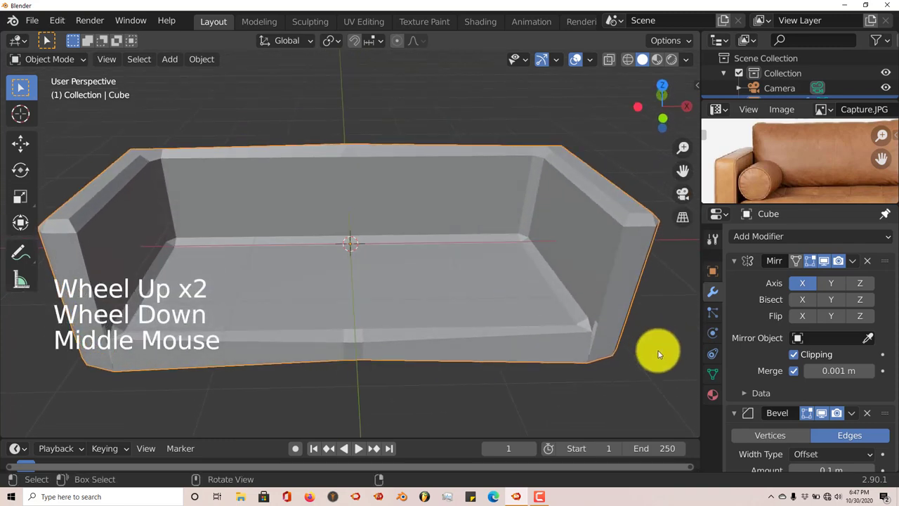
scroll(758, 426, "down", 2)
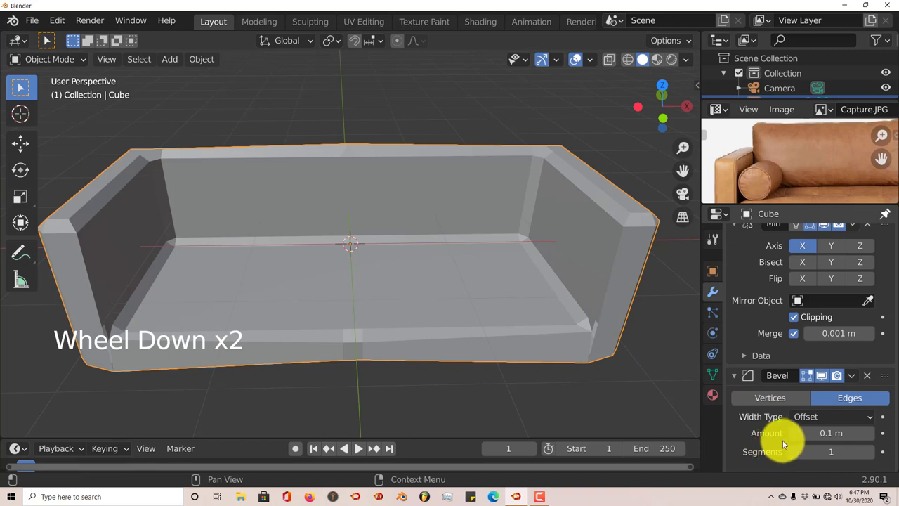
left_click(795, 434)
left_click(795, 433)
left_click(796, 434)
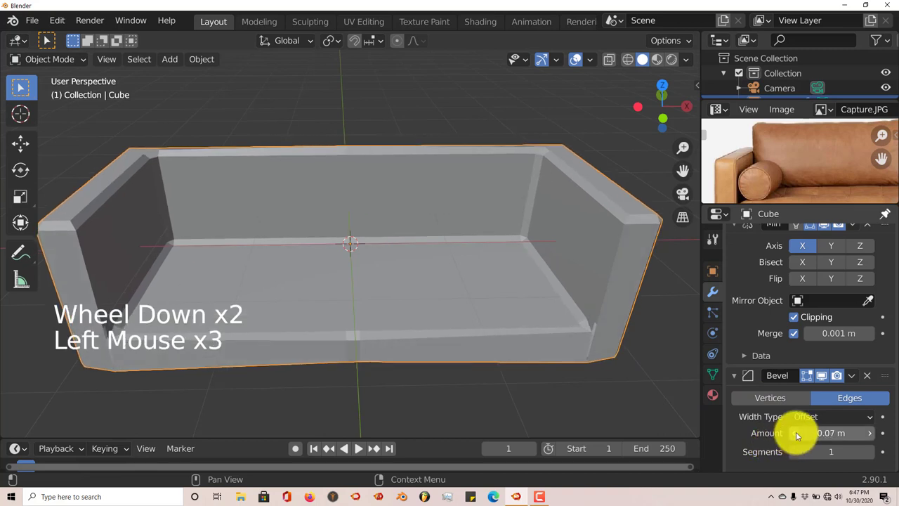
left_click(796, 433)
left_click(796, 433)
left_click(795, 434)
left_click(795, 434)
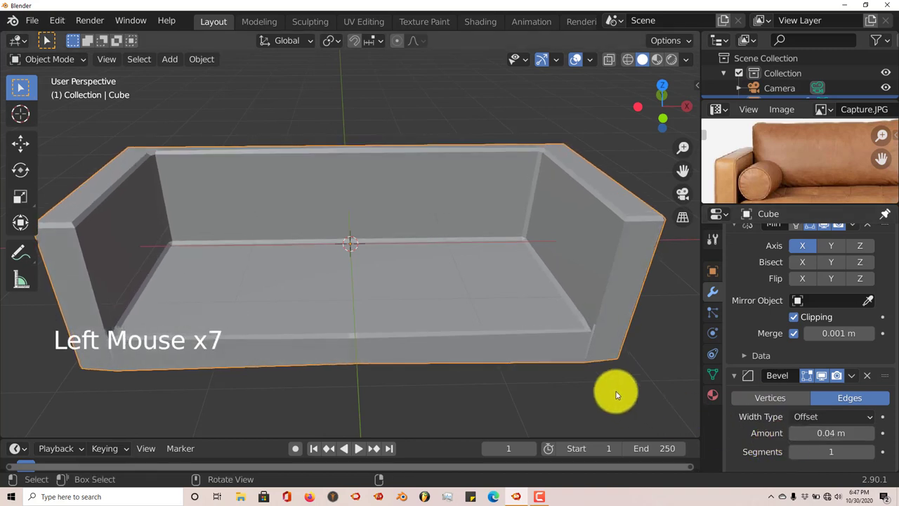
middle_click_drag(611, 389, 534, 249)
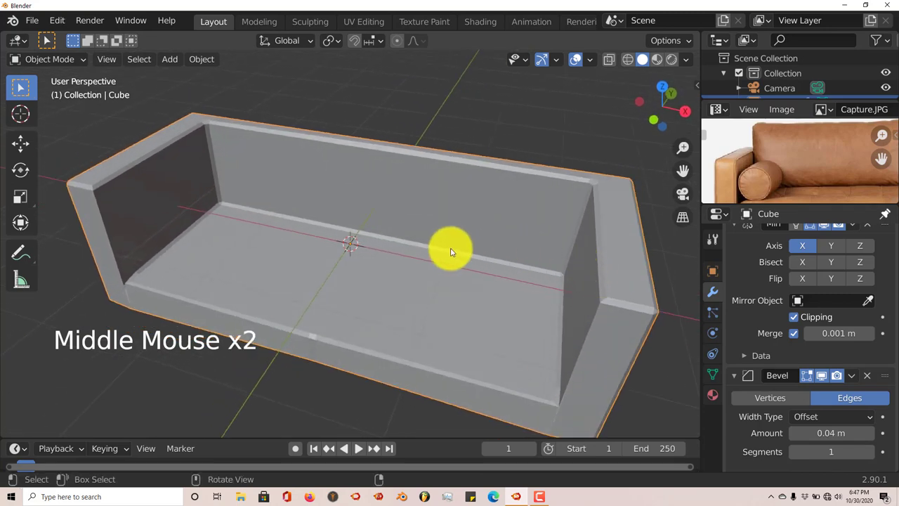
Step: Apply Shade Smooth to the sofa and orbit around to inspect its base
key("w")
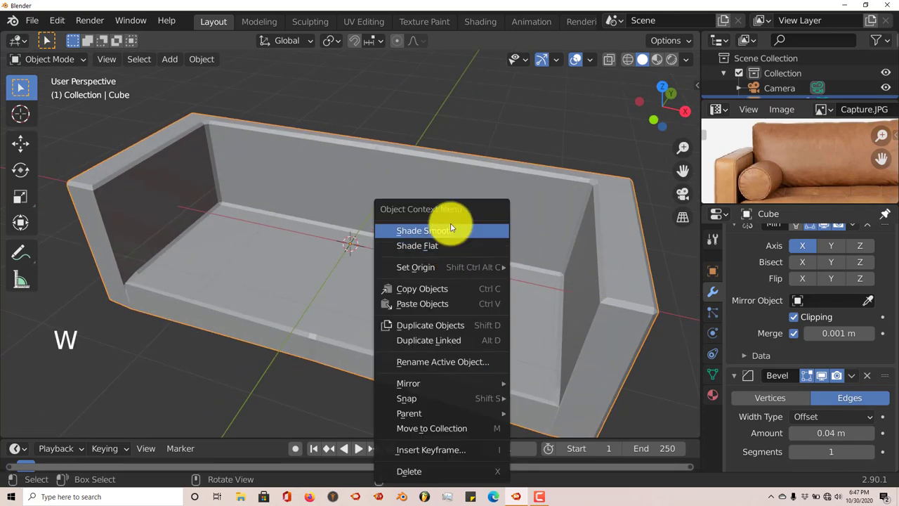
left_click(453, 231)
middle_click_drag(450, 267, 492, 315)
middle_click_drag(380, 321, 442, 305, "shift")
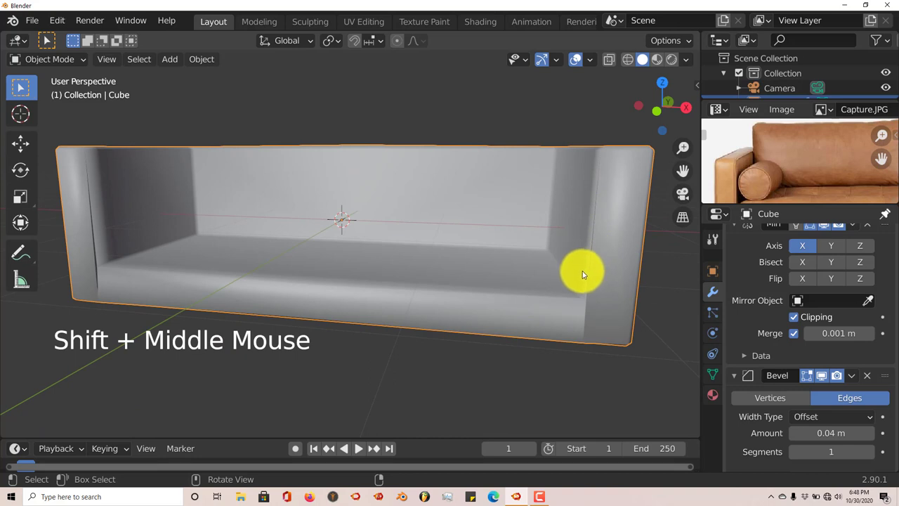
middle_click_drag(580, 274, 604, 285)
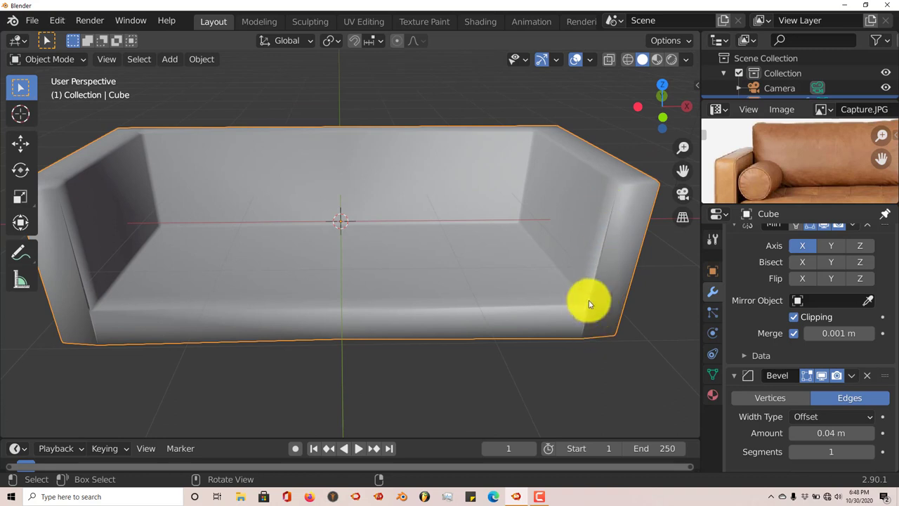
middle_click_drag(263, 301, 231, 306)
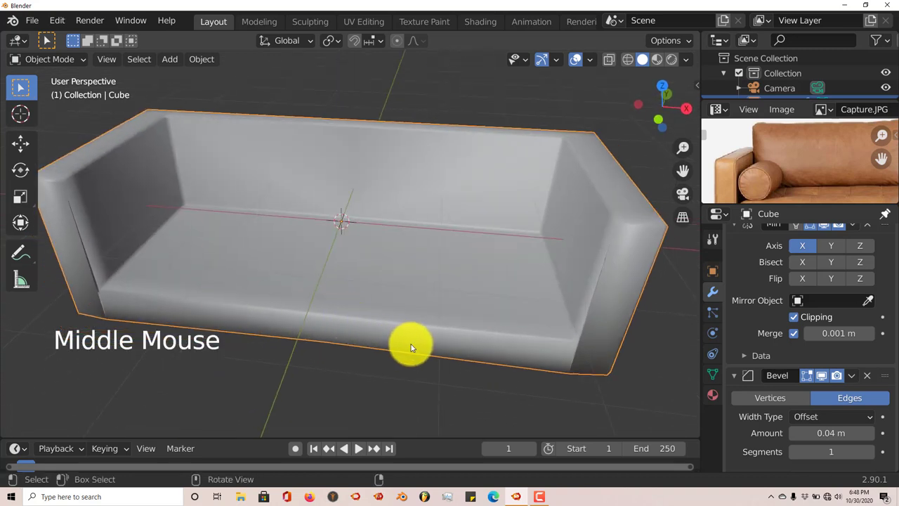
middle_click_drag(407, 348, 387, 265, "shift")
scroll(379, 281, "up", 2)
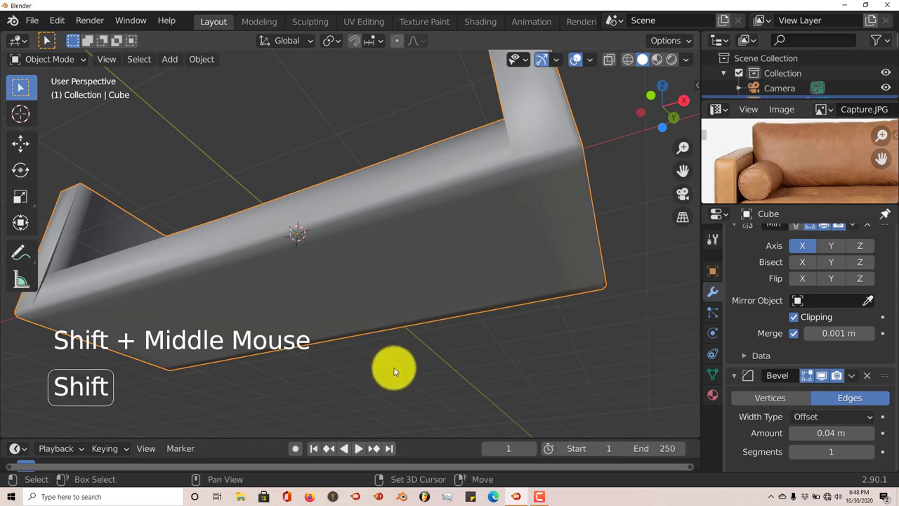
middle_click_drag(389, 368, 442, 357, "shift")
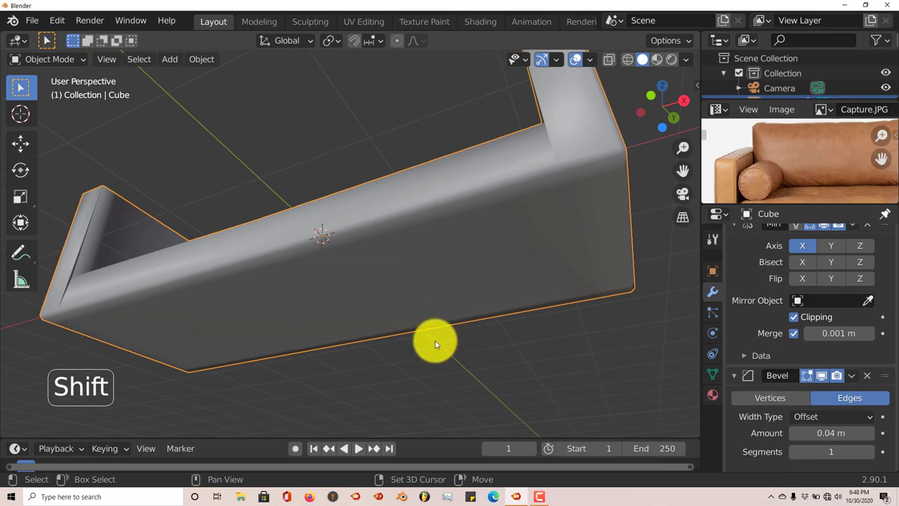
middle_click_drag(428, 359, 398, 334)
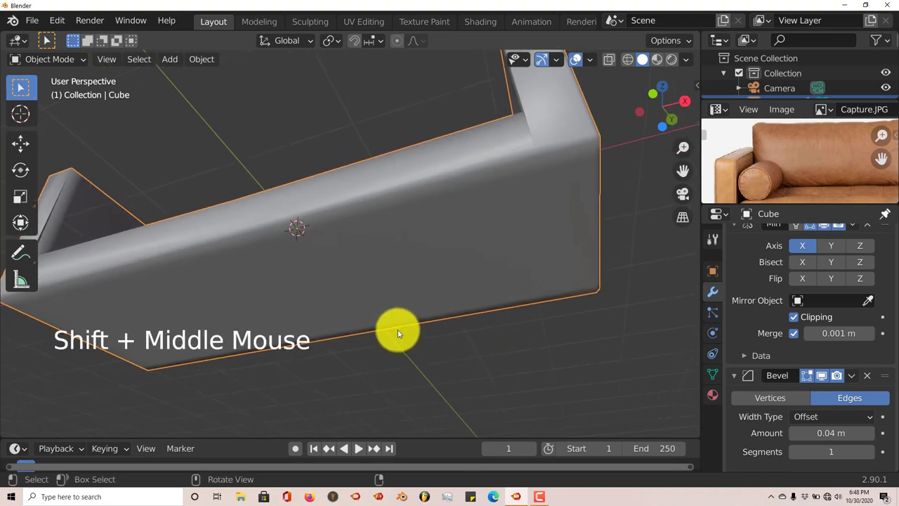
Step: In Edit Mode, extrude the two small end faces downward to form the sofa legs
key("Tab")
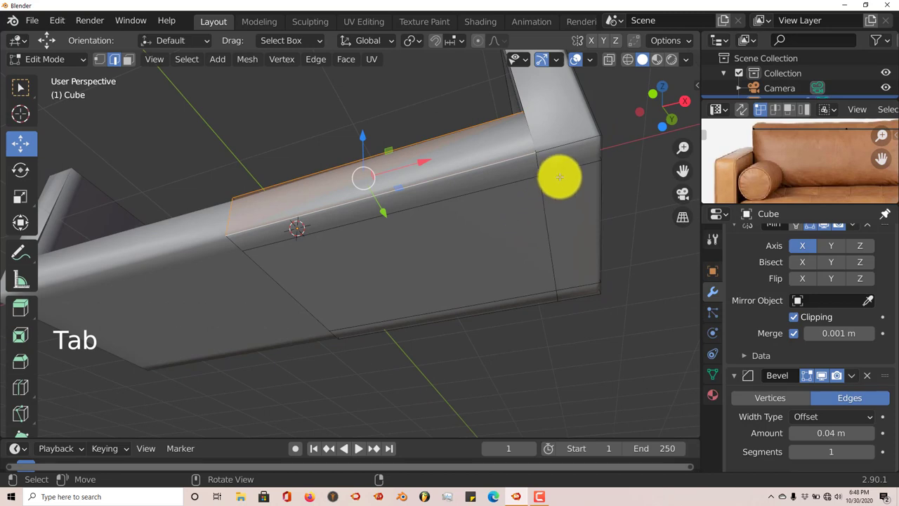
left_click(128, 60)
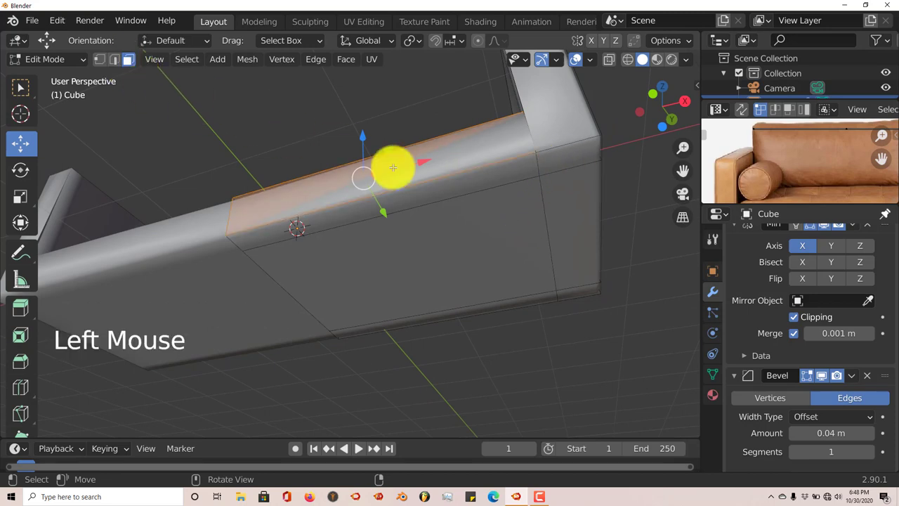
left_click(569, 163)
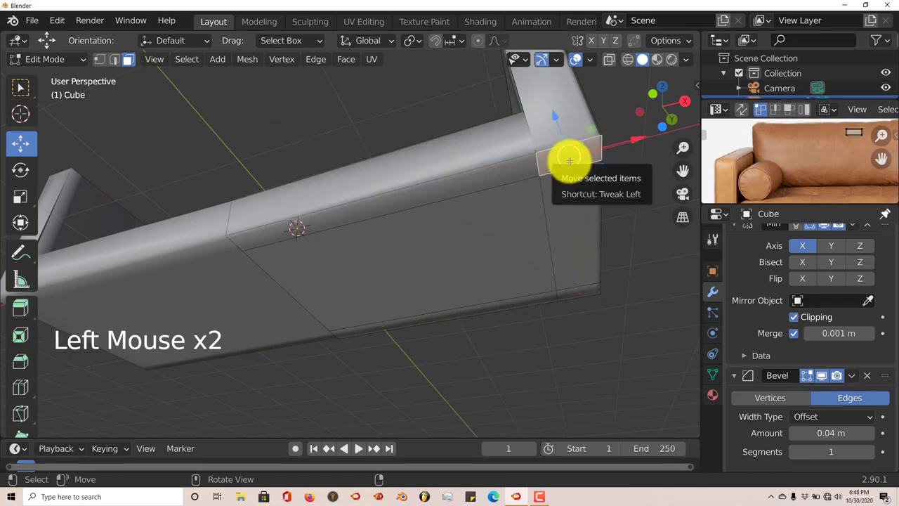
left_click(578, 291, "shift")
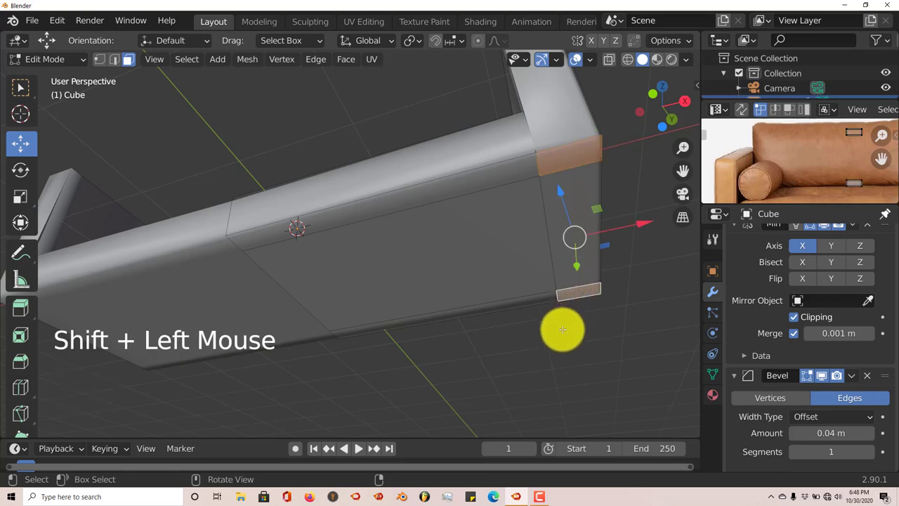
key("e")
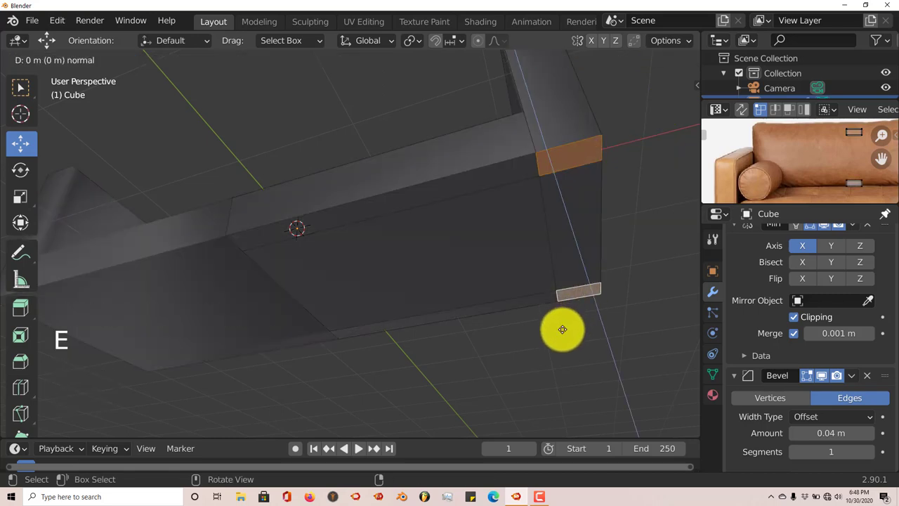
left_click(563, 329)
left_click_drag(560, 191, 574, 253)
middle_click_drag(494, 281, 478, 336)
Step: Taper the first leg by scaling its bottom face to about 0.74
key("KP_1")
scroll(479, 336, "down", 2)
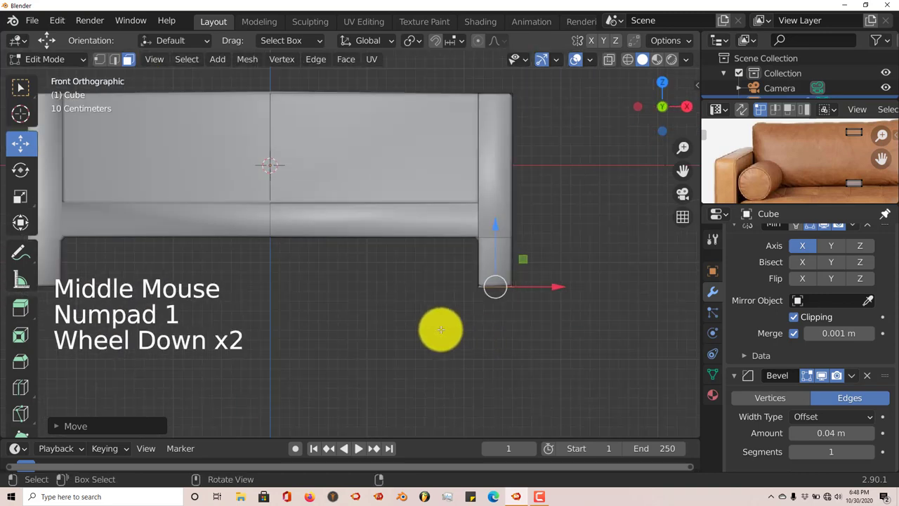
mouse_move(419, 337)
middle_mouse_down("shift")
mouse_move(485, 337)
mouse_move(397, 375)
mouse_move(411, 328)
middle_mouse_up("shift")
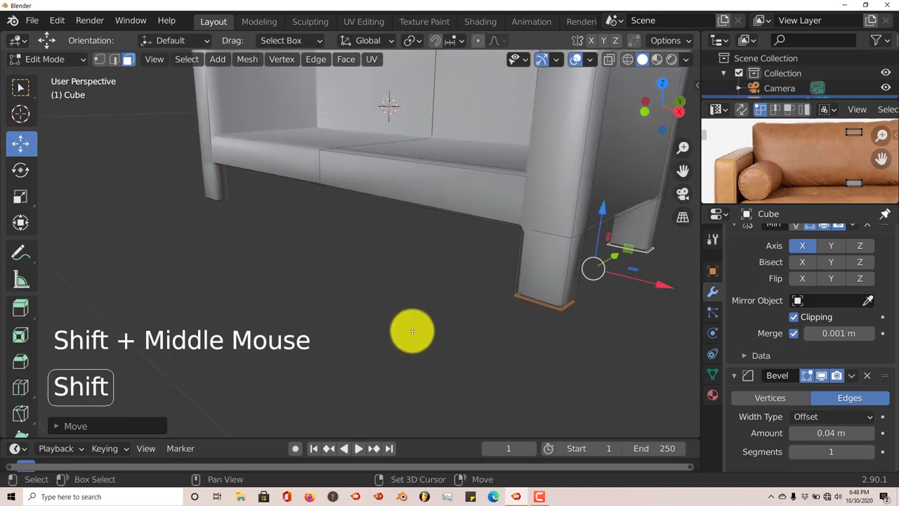
scroll(749, 171, "down", 2)
middle_click_drag(749, 171, 742, 147)
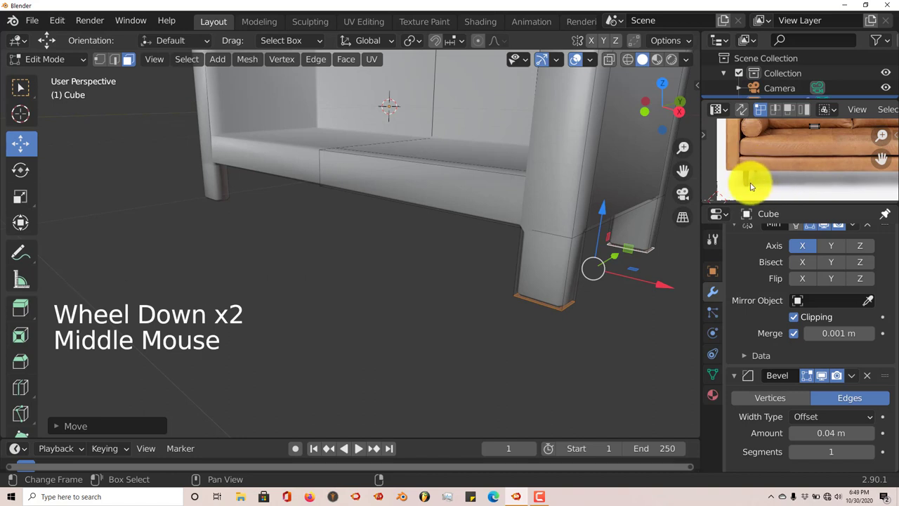
middle_click_drag(751, 186, 787, 198)
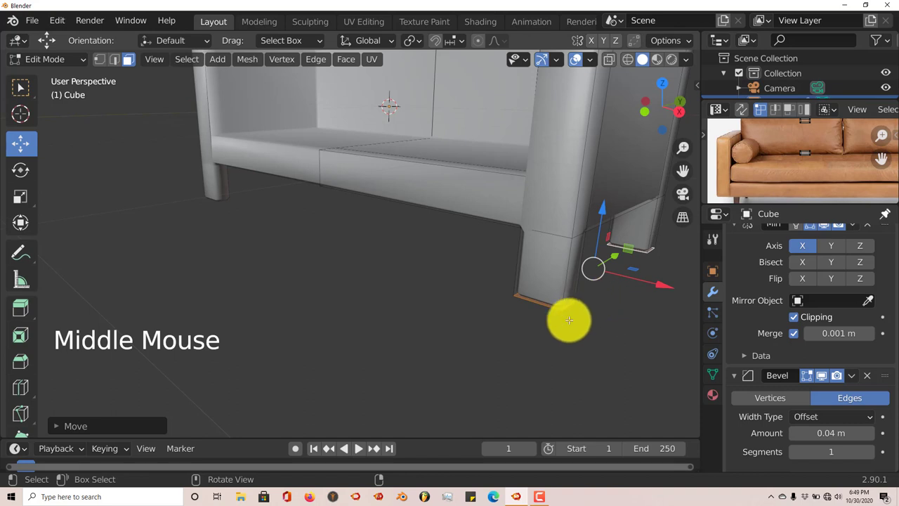
middle_click_drag(529, 345, 480, 287, "shift")
scroll(475, 259, "up", 2)
left_click(554, 173)
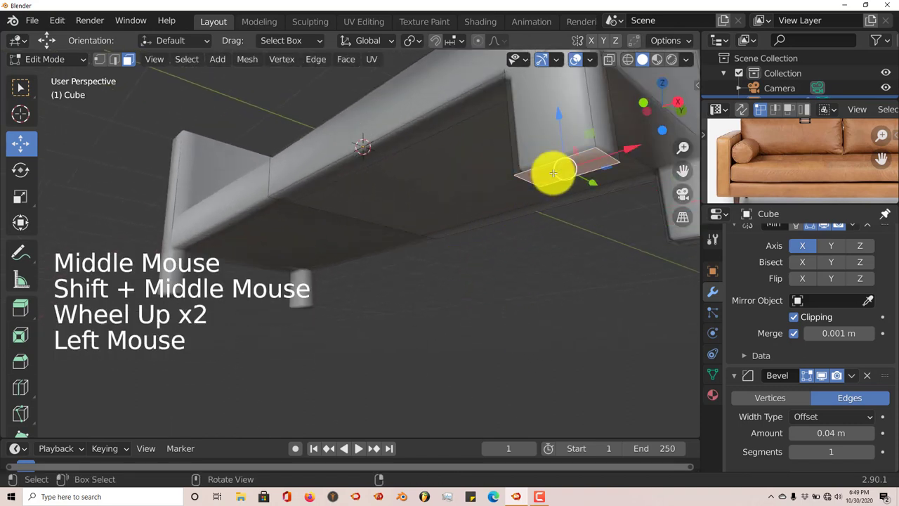
scroll(523, 243, "down", 1)
middle_click_drag(520, 243, 526, 177)
key("s")
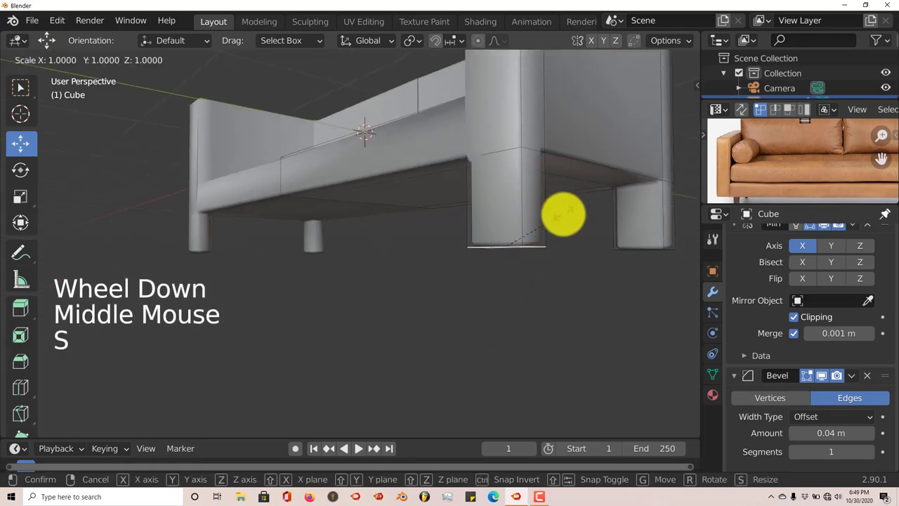
left_click(550, 237)
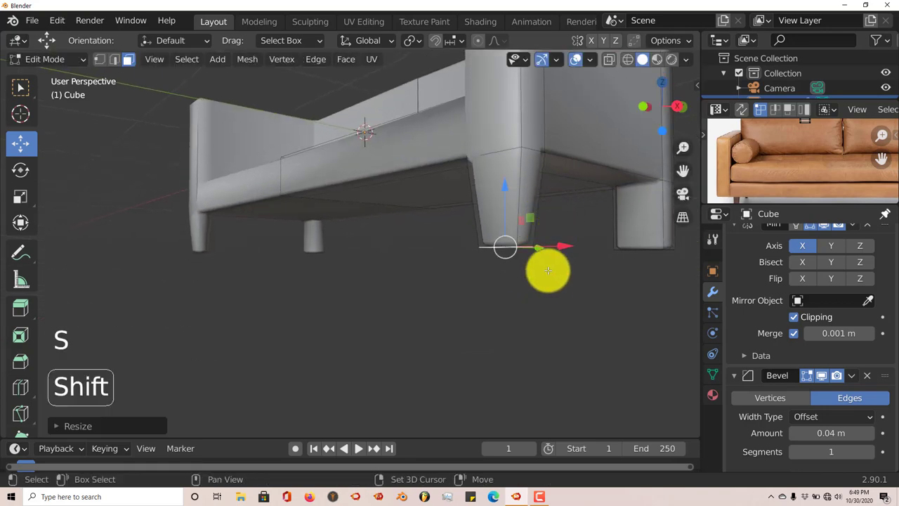
Step: Scale the other leg's end face the same way, then return to Object Mode in front view
middle_click_drag(546, 269, 598, 185, "shift")
left_click(599, 188)
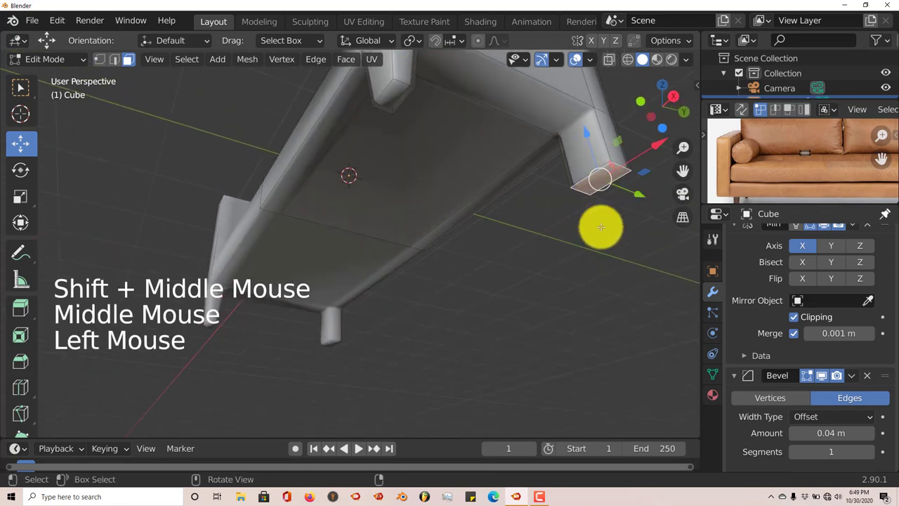
middle_click_drag(602, 227, 604, 241)
key("s")
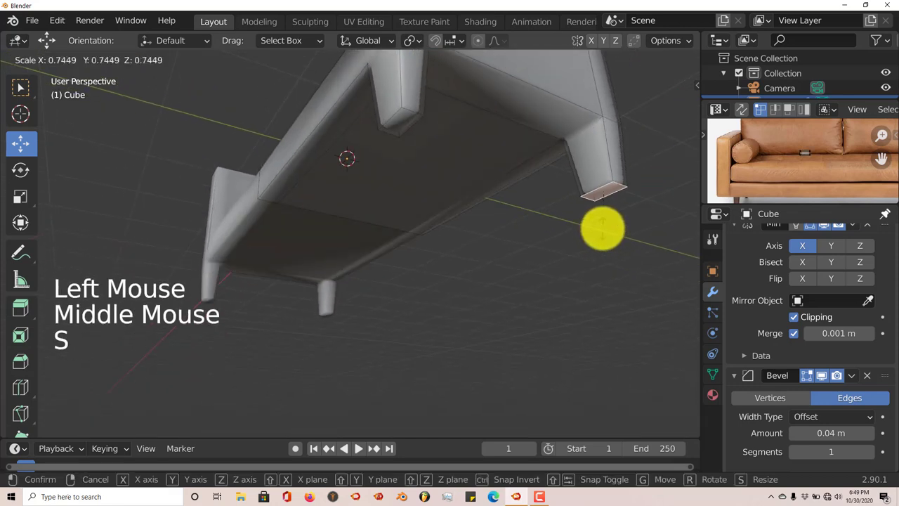
left_click(602, 226)
key("KP_1")
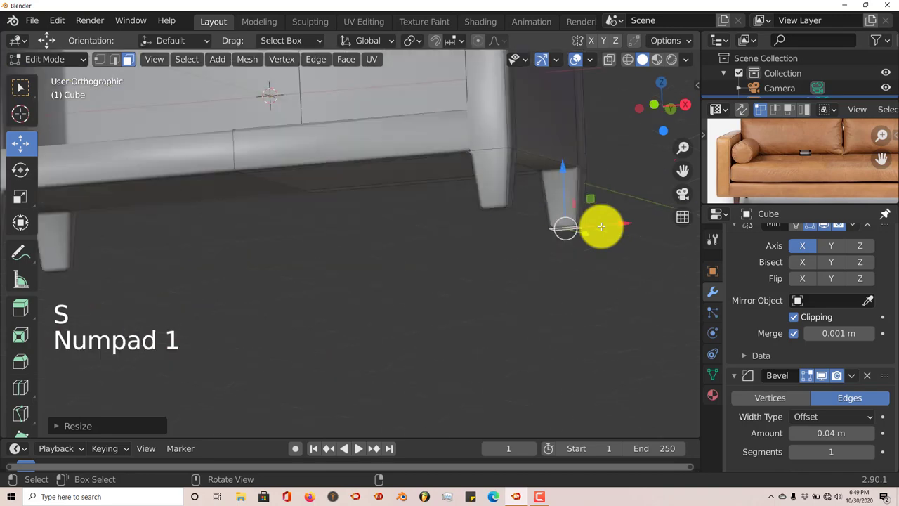
key("Tab")
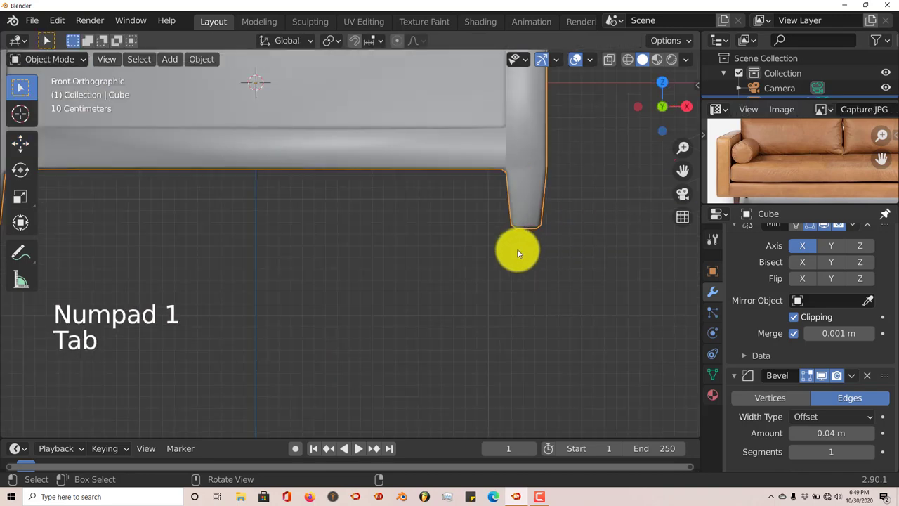
scroll(516, 256, "down", 3)
middle_click_drag(499, 285, 541, 373, "shift")
middle_click_drag(476, 335, 413, 328, "shift")
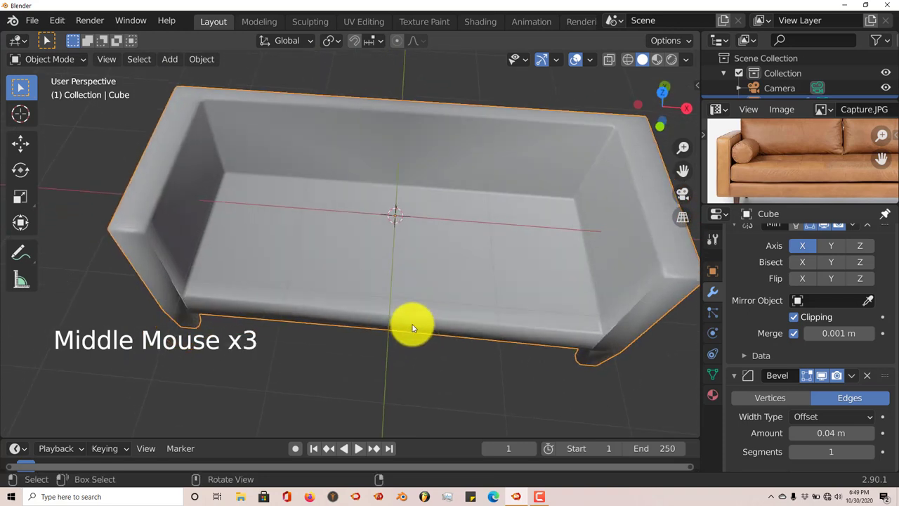
key("KP_1")
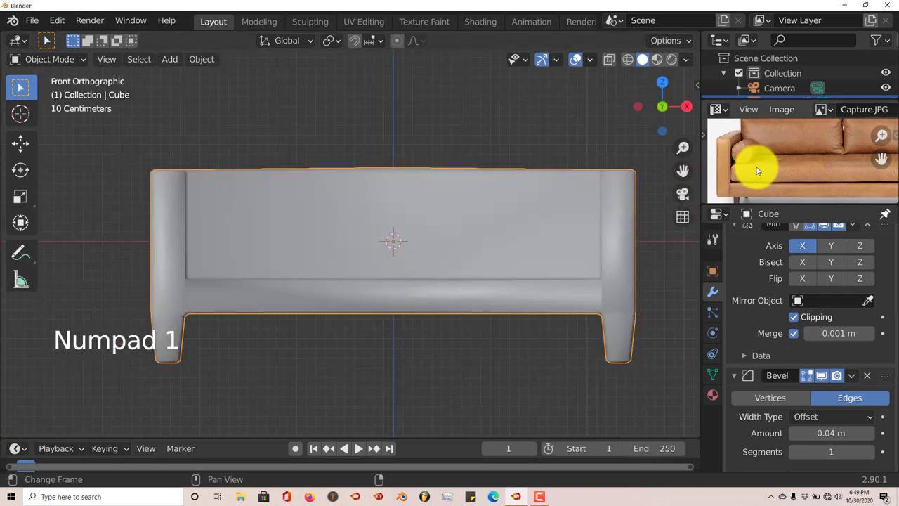
scroll(753, 171, "down", 1)
middle_click_drag(752, 168, 739, 180, "shift")
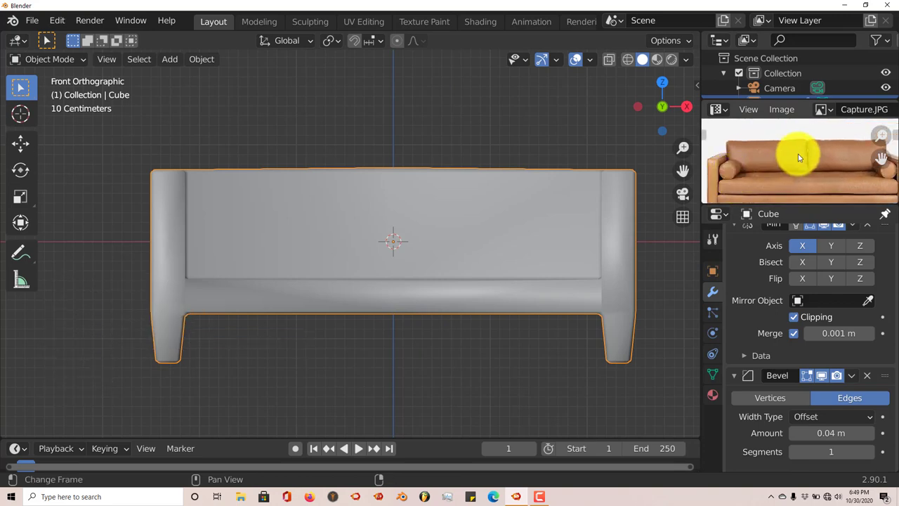
middle_click_drag(546, 267, 398, 267, "shift")
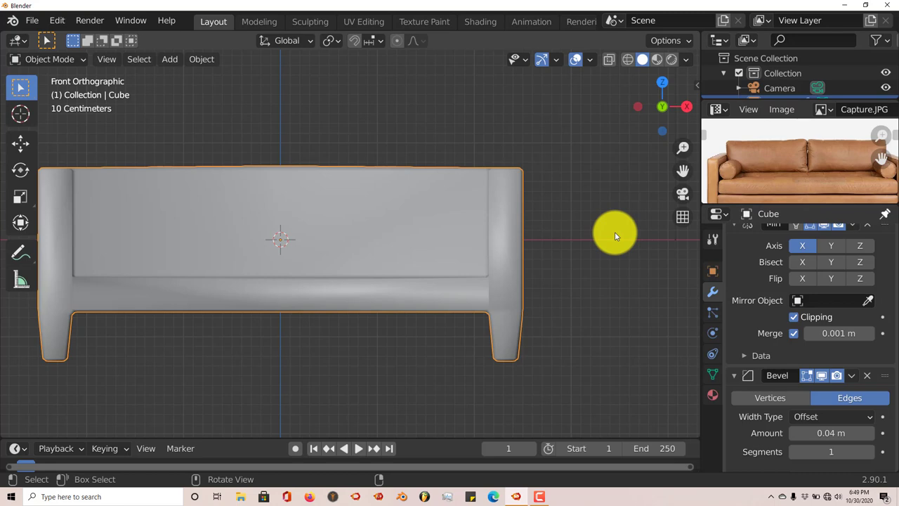
scroll(596, 248, "down", 1)
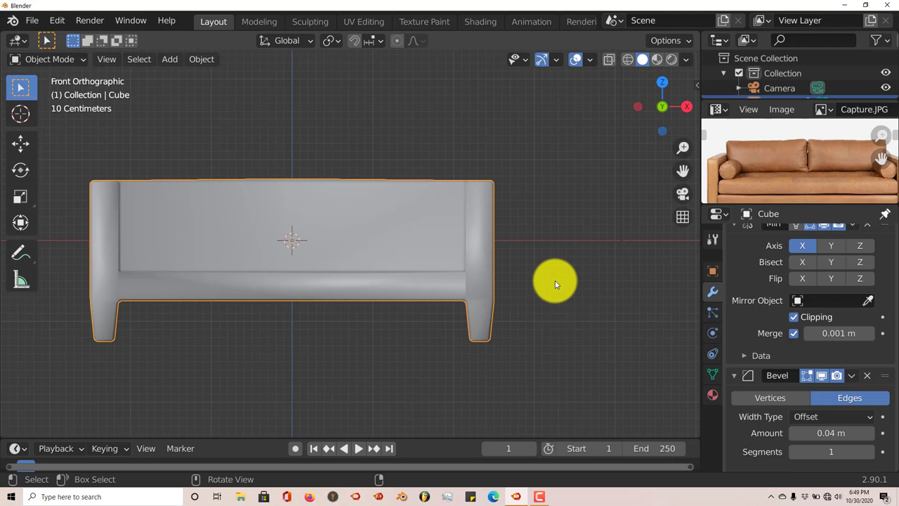
key("a")
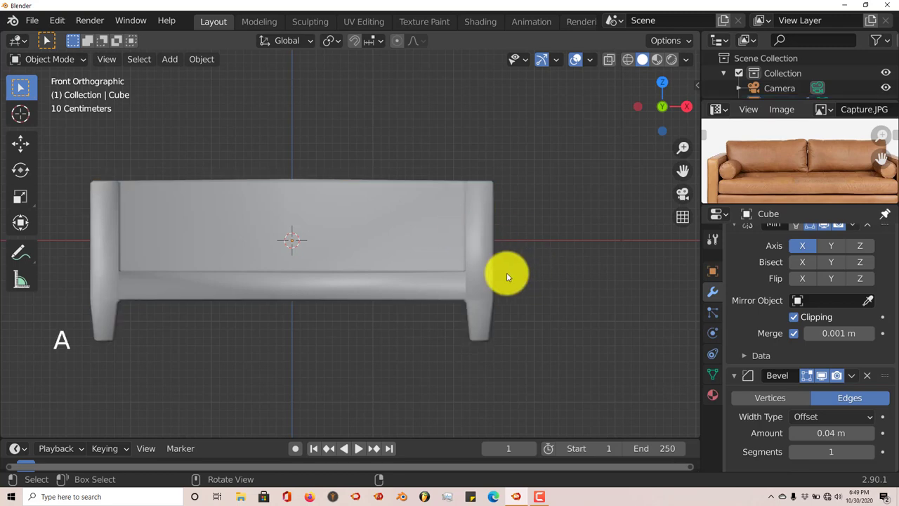
middle_click_drag(534, 278, 480, 279, "shift")
scroll(480, 279, "down", 1)
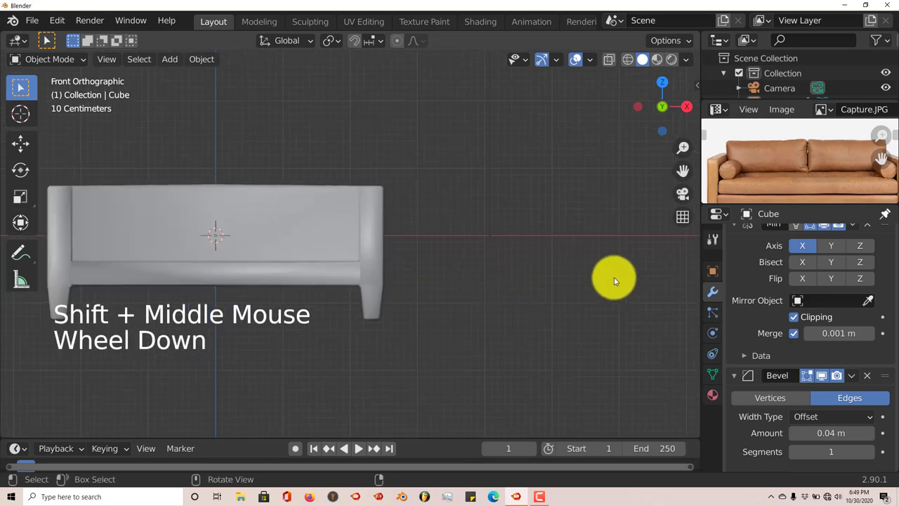
key("shift+a")
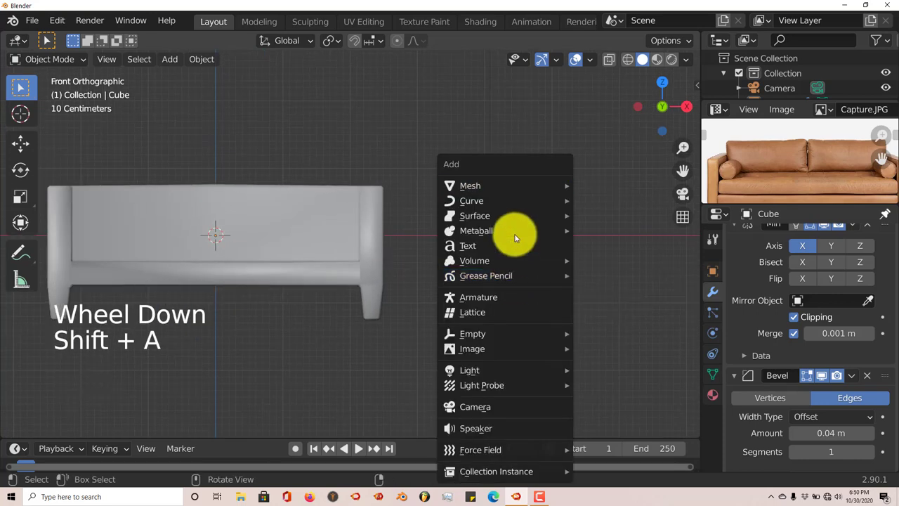
mouse_move(533, 190)
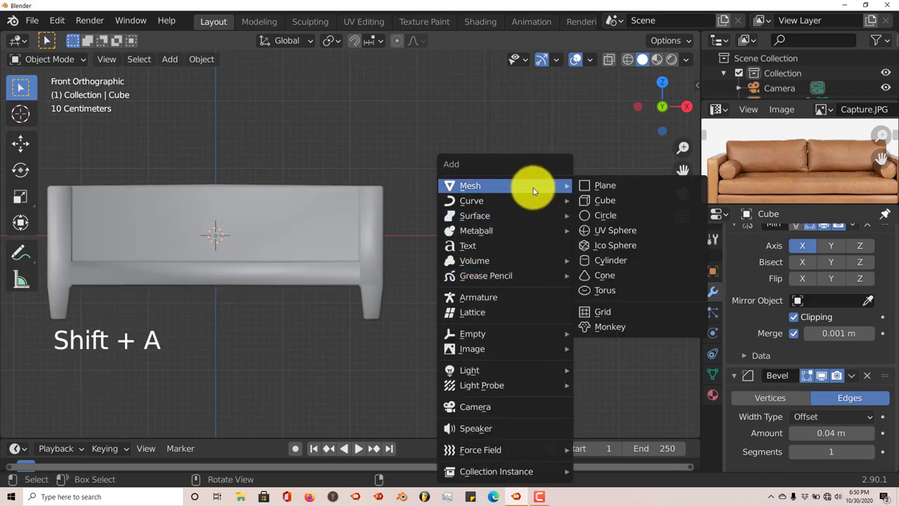
left_click(607, 200)
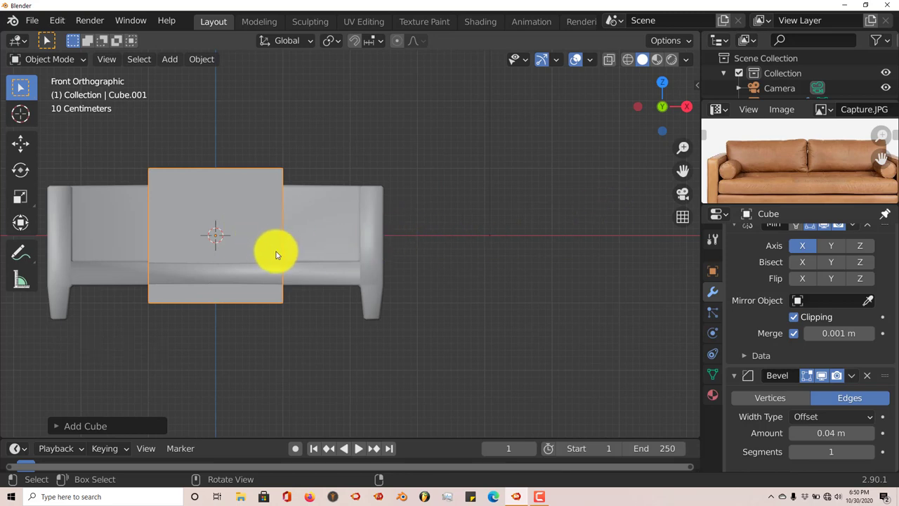
left_click(21, 144)
left_click_drag(255, 237, 622, 242)
scroll(857, 389, "up", 2)
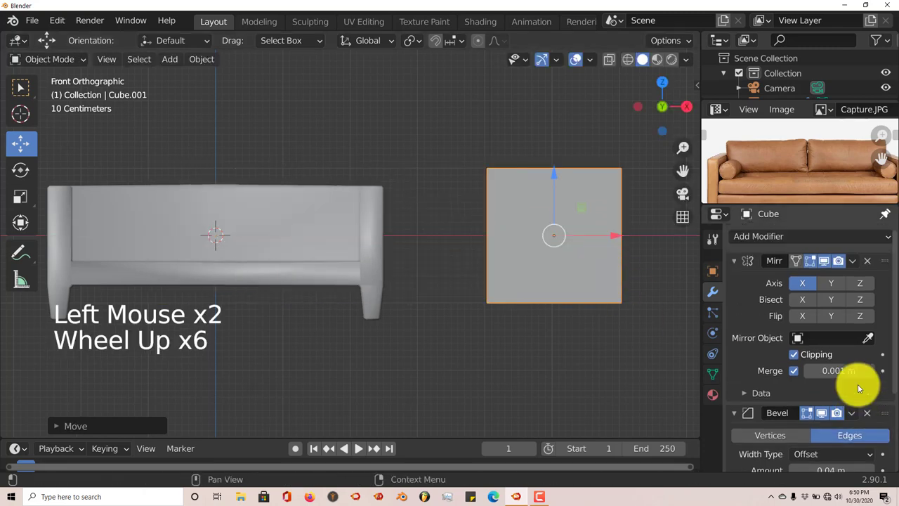
scroll(858, 384, "up", 2)
scroll(858, 383, "down", 2)
scroll(815, 381, "down", 8)
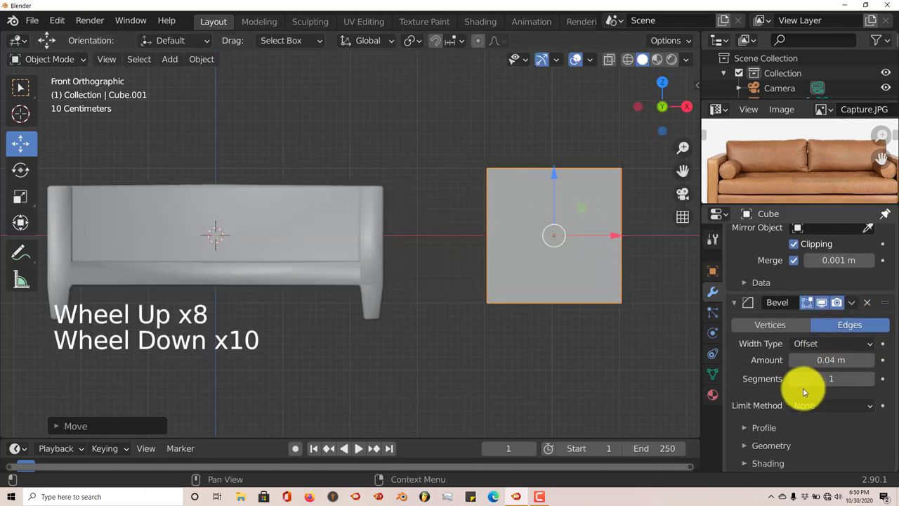
scroll(805, 391, "up", 6)
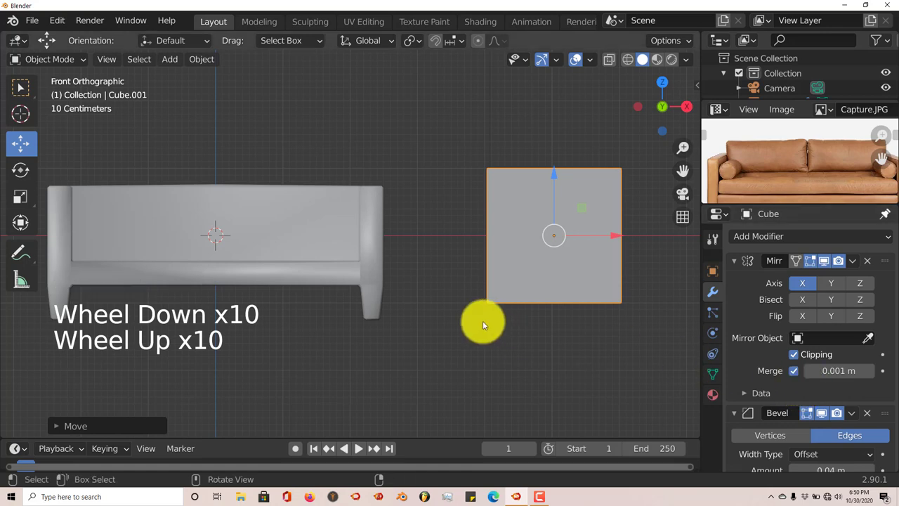
left_click(371, 262)
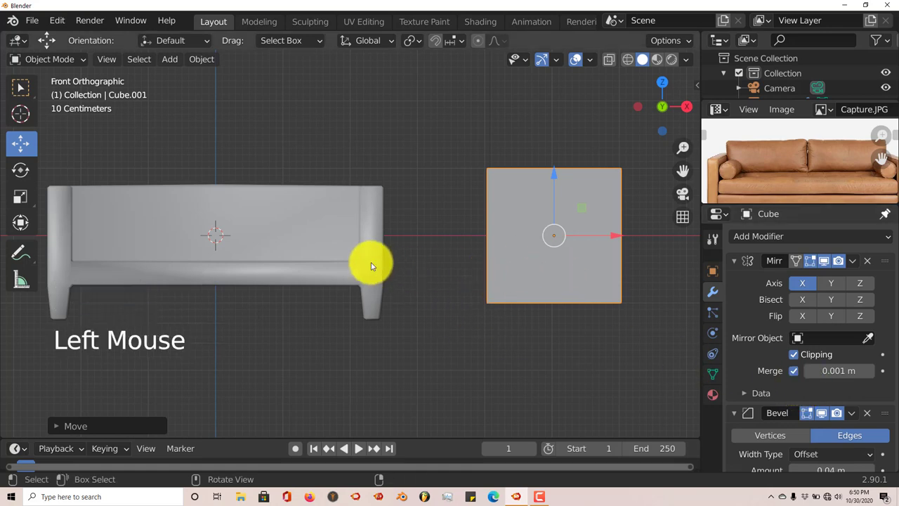
left_click(575, 233)
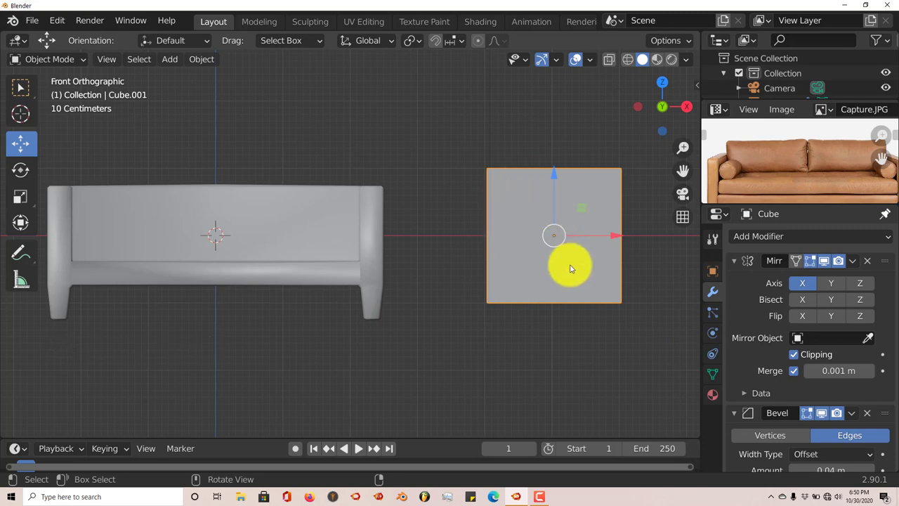
key("Delete")
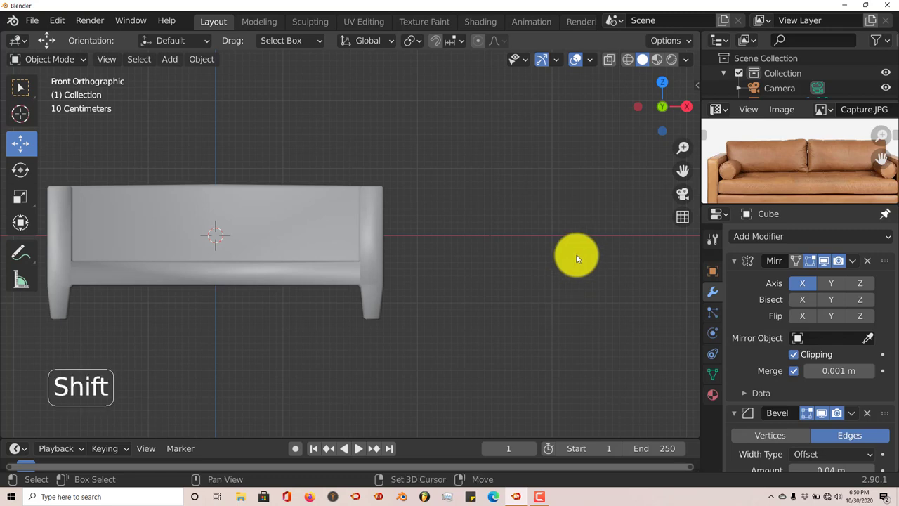
Step: Enlarge the Outliner and add a new collection under Scene Collection, renaming it cusion
middle_click_drag(577, 255, 548, 279, "shift")
left_click_drag(749, 99, 745, 159)
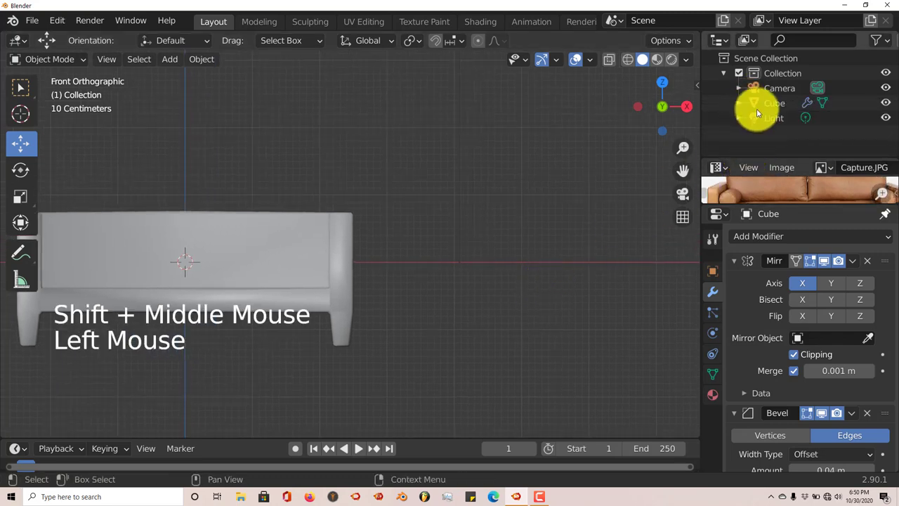
left_click(761, 61)
right_click(762, 60)
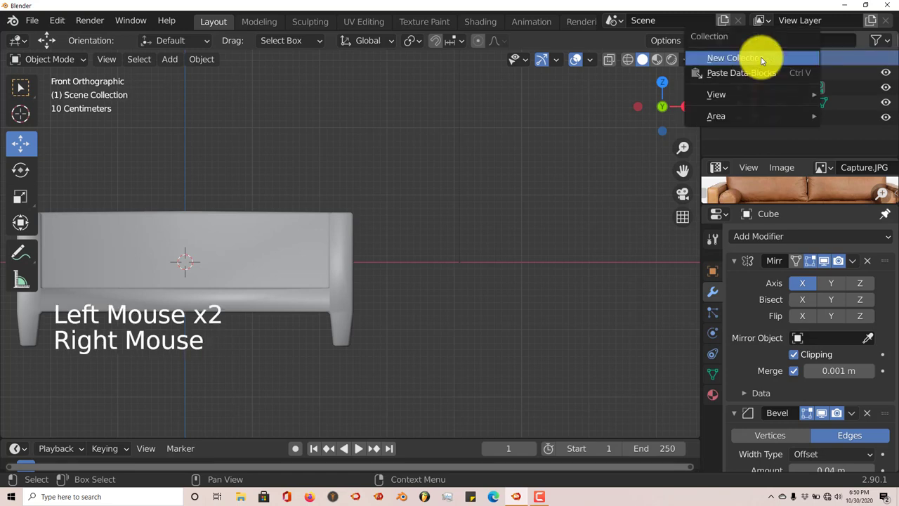
left_click(762, 61)
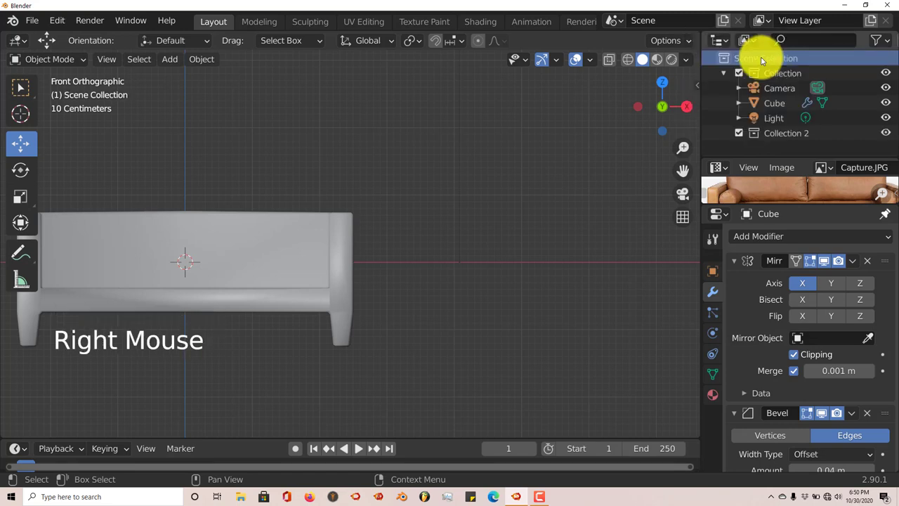
double_click(785, 133)
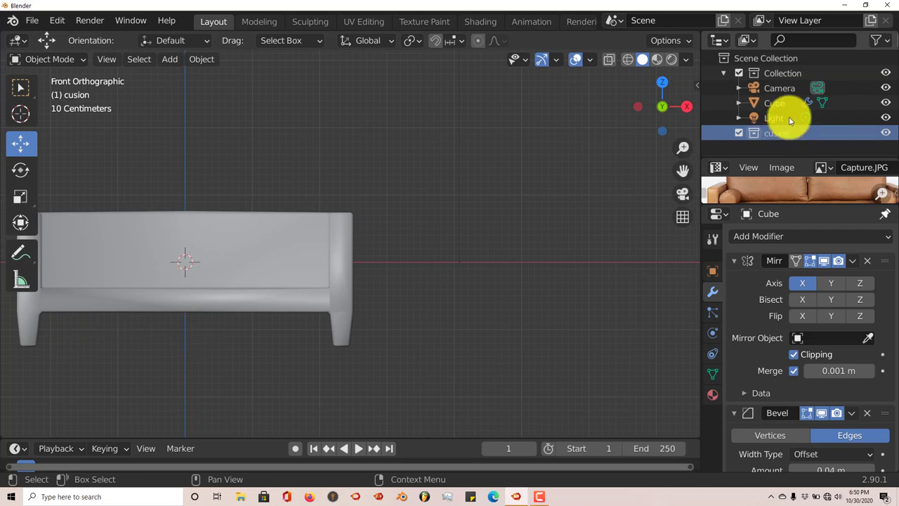
Step: Add another collection and rename Collection 3 to couch
left_click(778, 61)
right_click(777, 61)
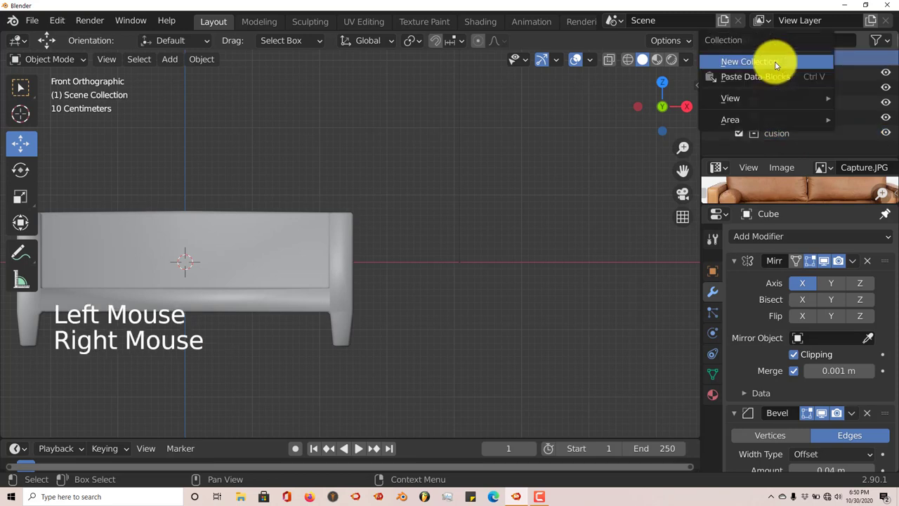
left_click(775, 61)
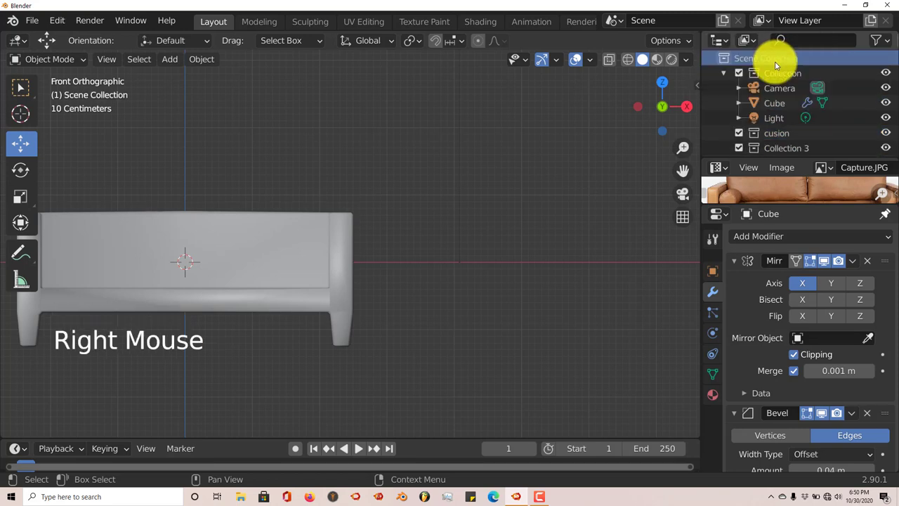
scroll(797, 118, "down", 4)
left_click(789, 144)
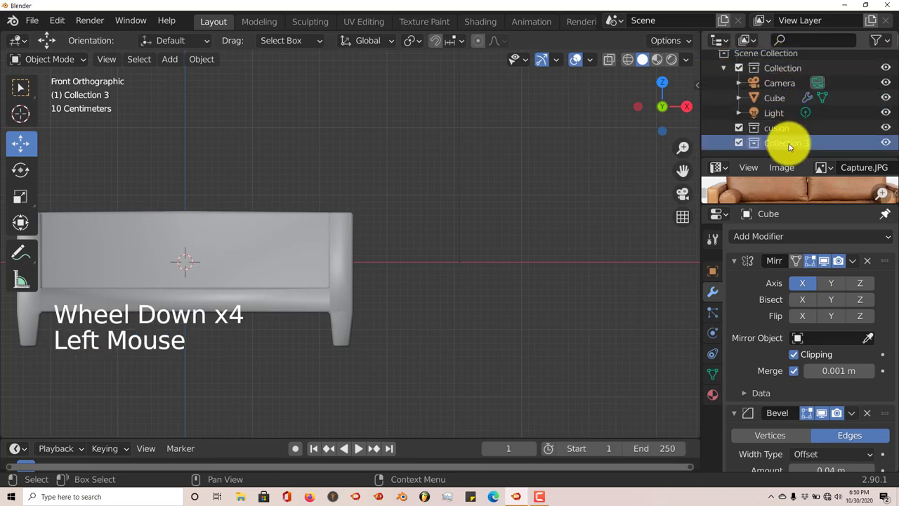
double_click(790, 143)
type("couch")
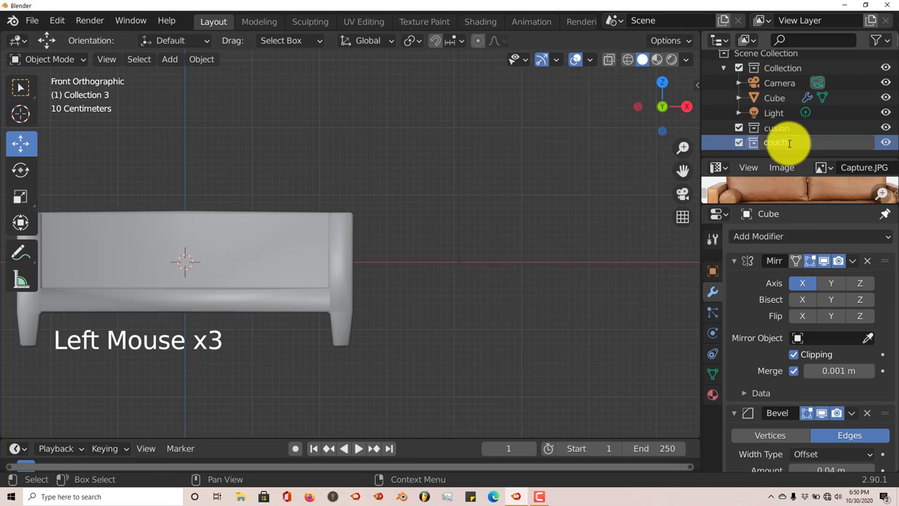
key("Return")
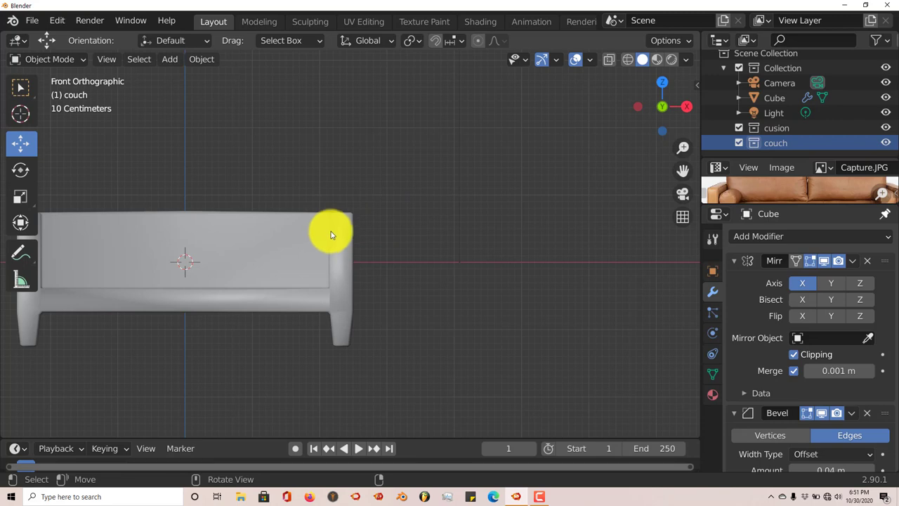
Step: Move the sofa Cube into the couch collection, exclude couch, and make cusion active
left_click(776, 103)
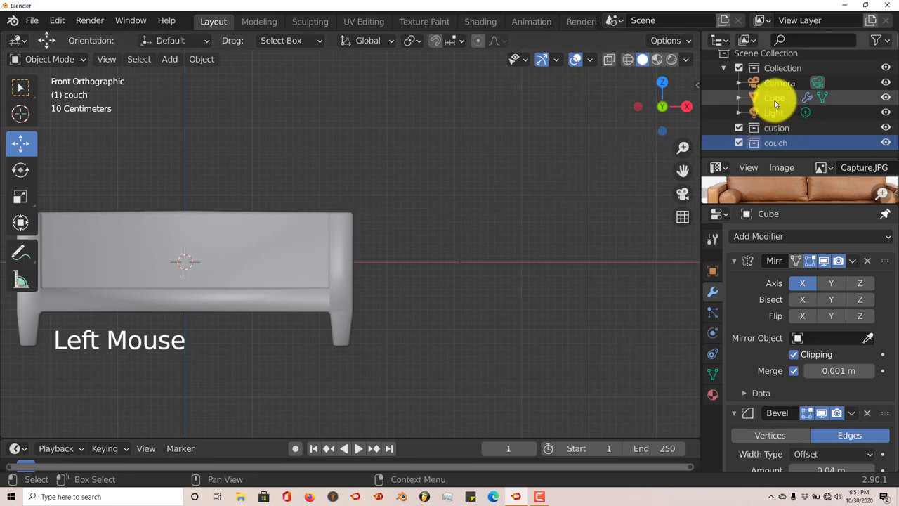
left_click_drag(775, 100, 785, 146)
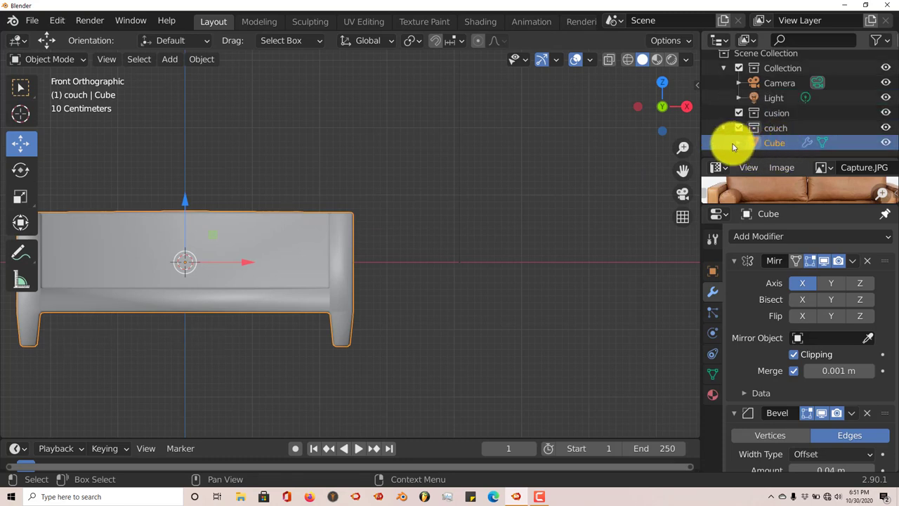
scroll(746, 140, "down", 1)
left_click(738, 129)
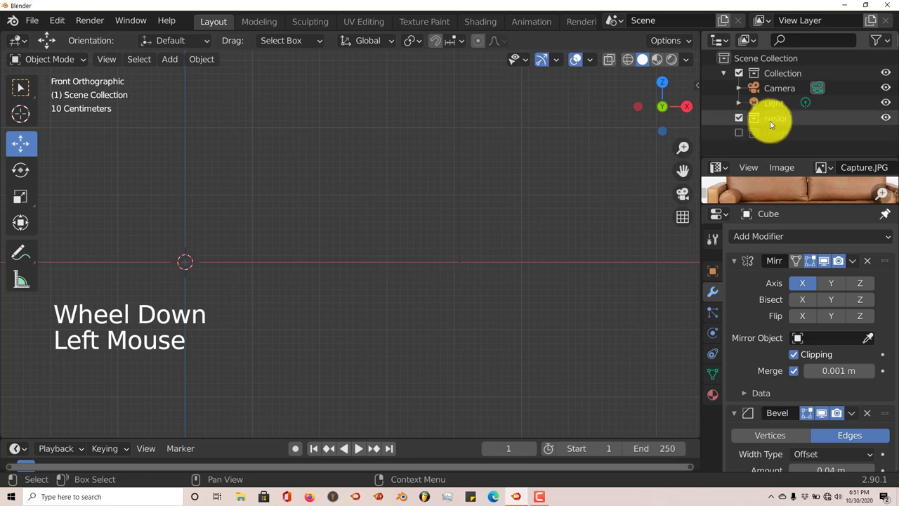
left_click(773, 124)
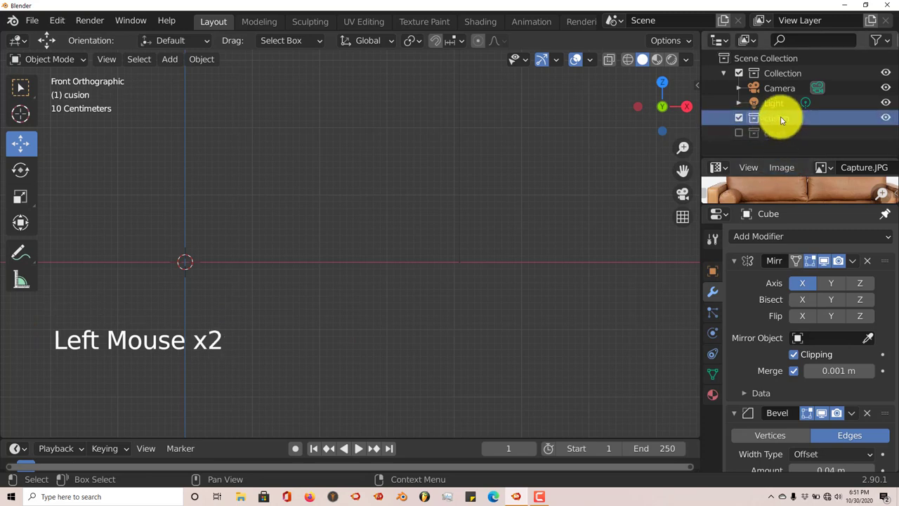
scroll(783, 313, "down", 4)
scroll(783, 315, "up", 7)
scroll(782, 314, "down", 14)
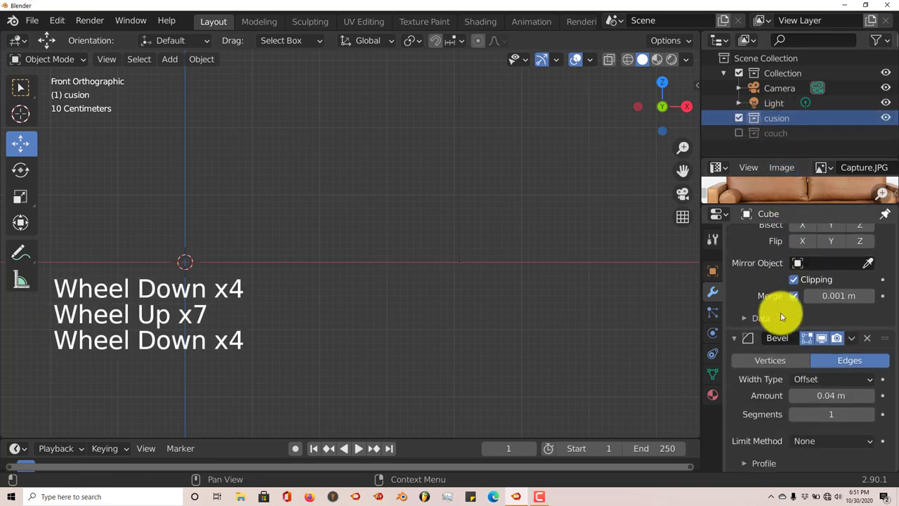
scroll(781, 317, "up", 1)
scroll(780, 318, "up", 8)
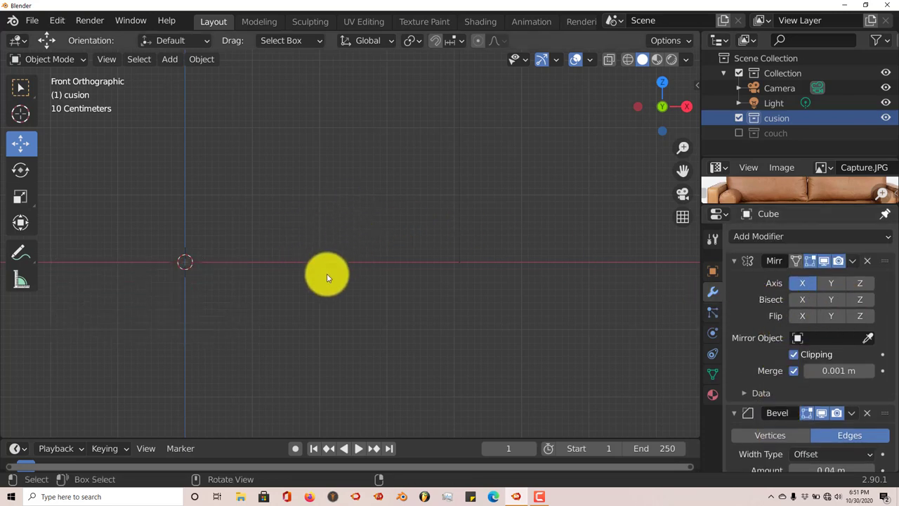
Step: Add a new cube mesh, Cube.001, to the cusion collection and reframe the view
key("shift+a")
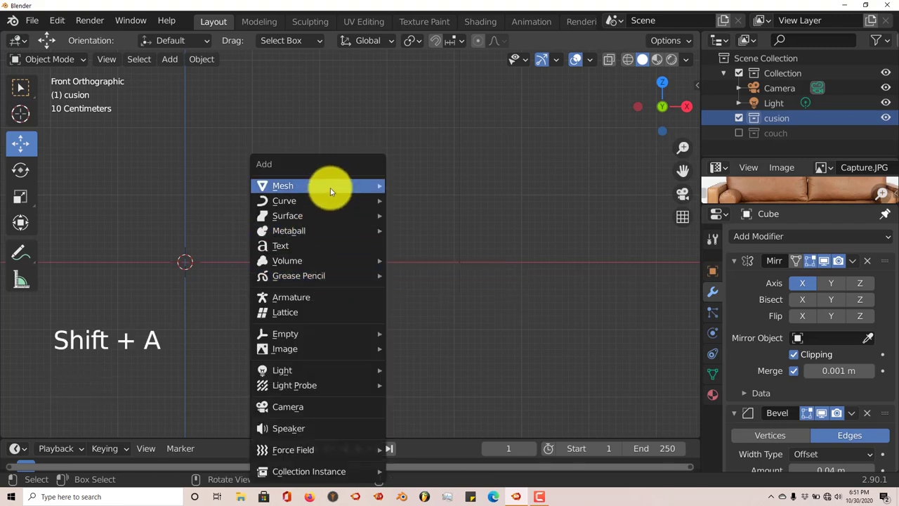
mouse_move(330, 192)
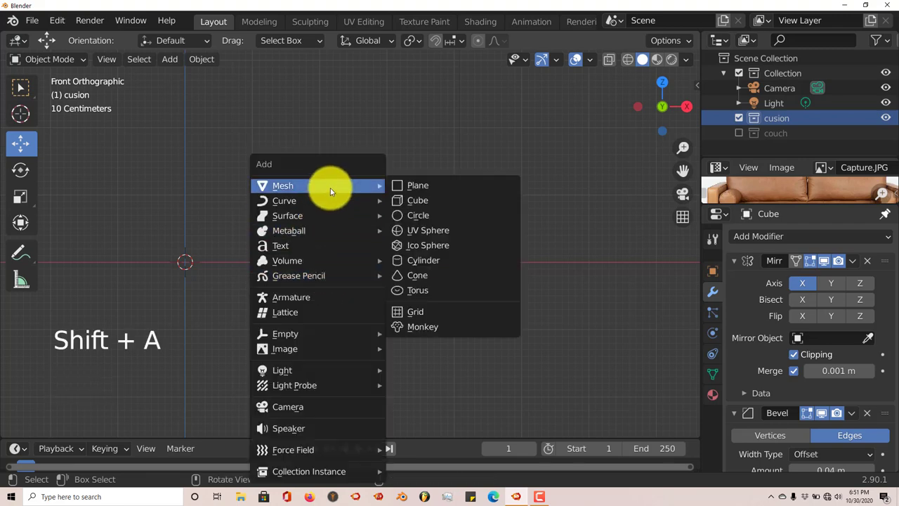
left_click(417, 201)
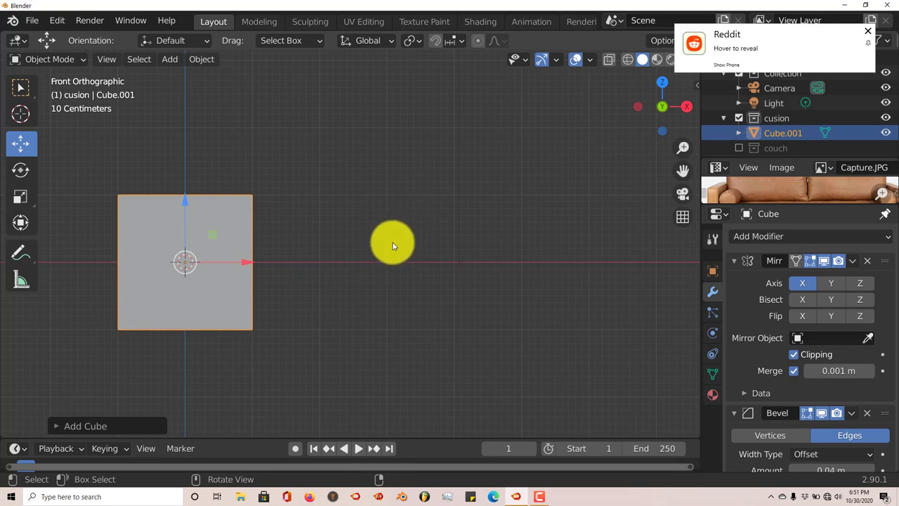
middle_click_drag(328, 293, 401, 262, "shift")
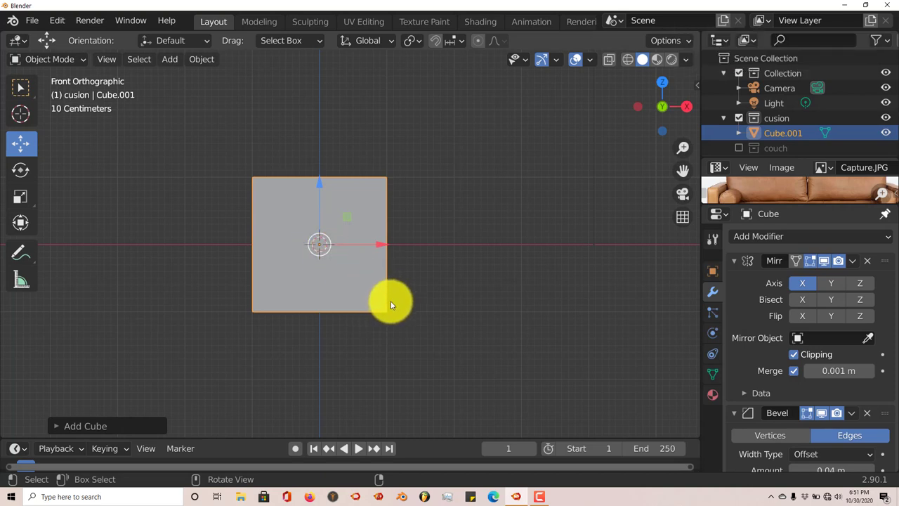
Step: In Edit Mode, shift Cube.001's mesh up and left so its bottom-right corner sits on the origin
key("Tab")
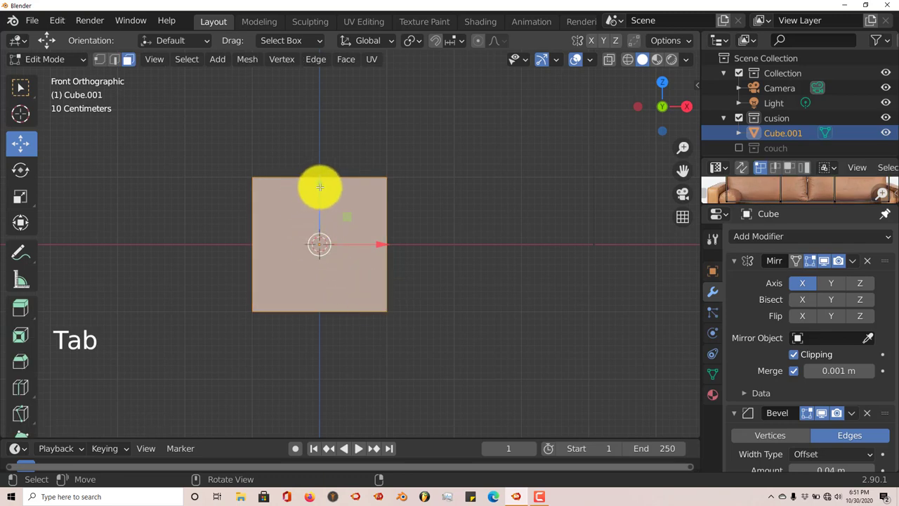
left_click_drag(320, 187, 320, 119)
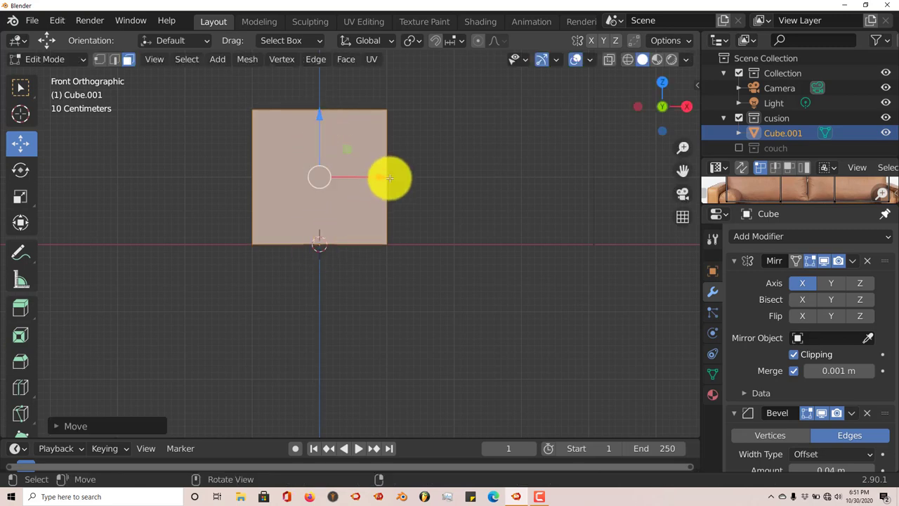
left_click_drag(372, 176, 309, 181)
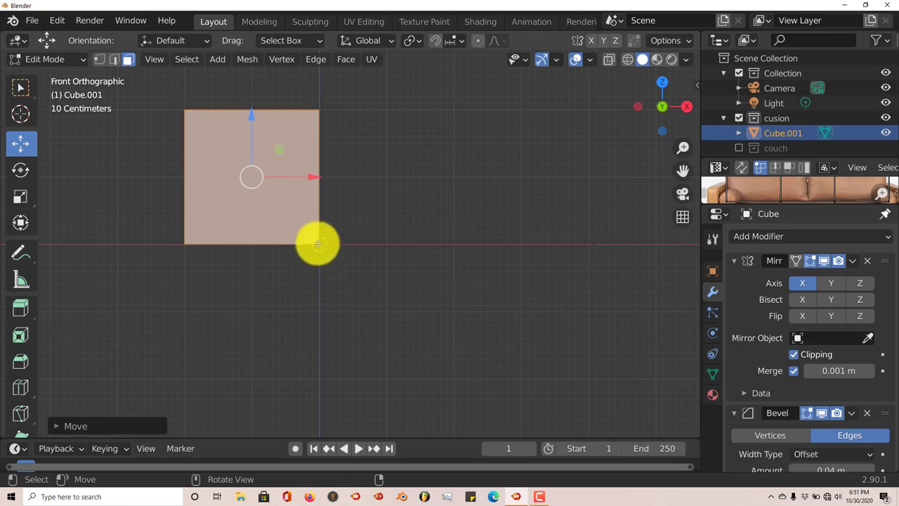
key("KP_7")
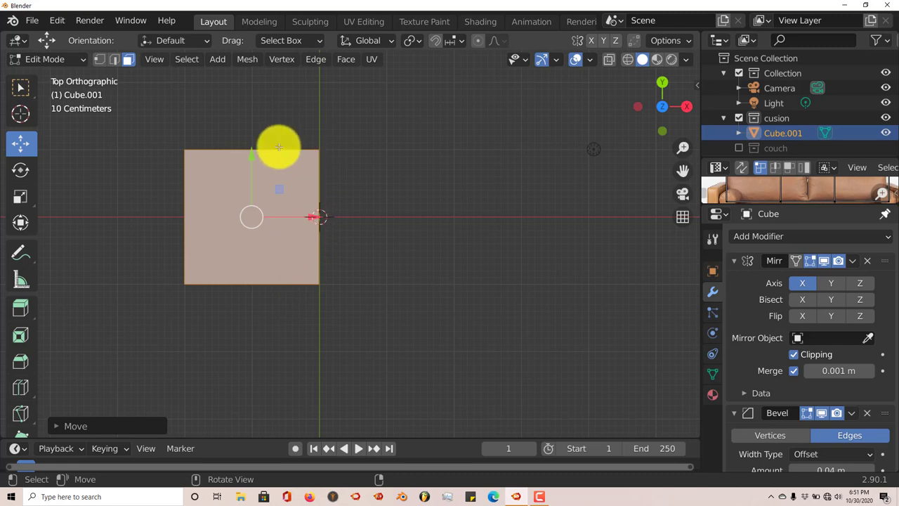
left_click_drag(249, 150, 244, 220)
key("KP_1")
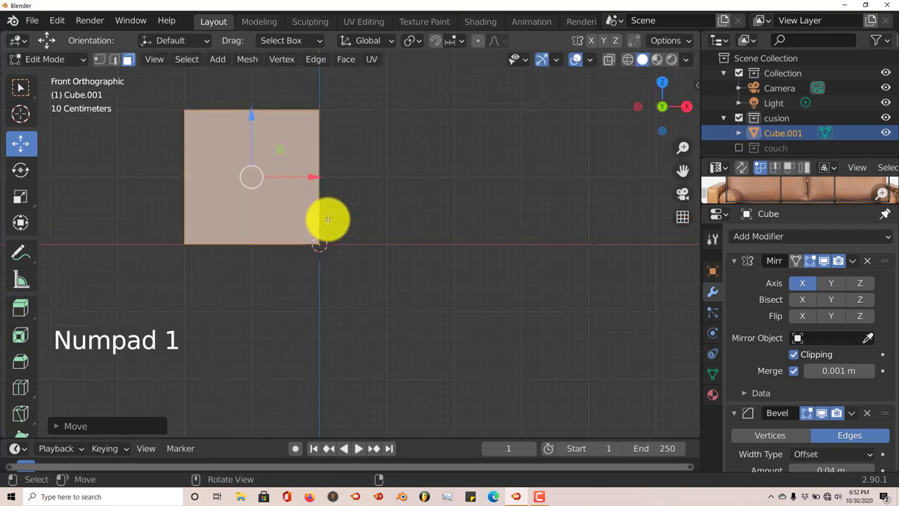
middle_click_drag(321, 241, 353, 243, "shift")
key("Tab")
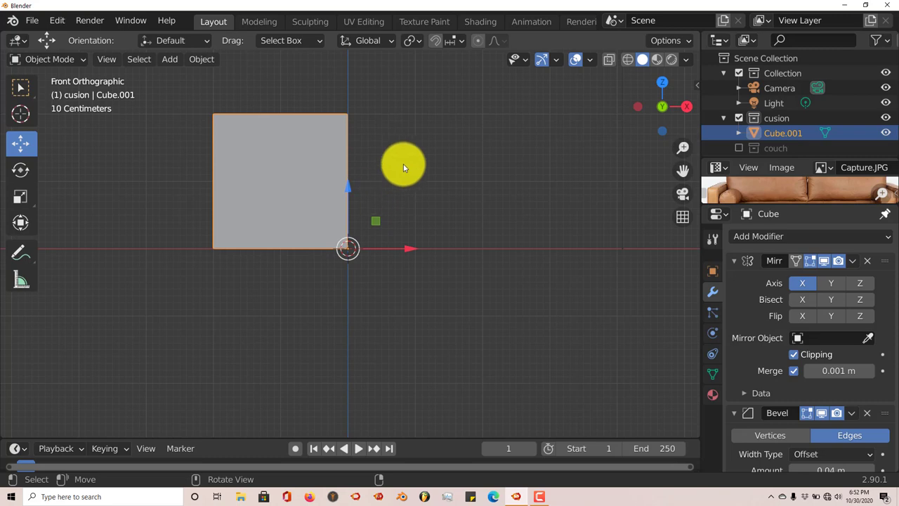
key("s")
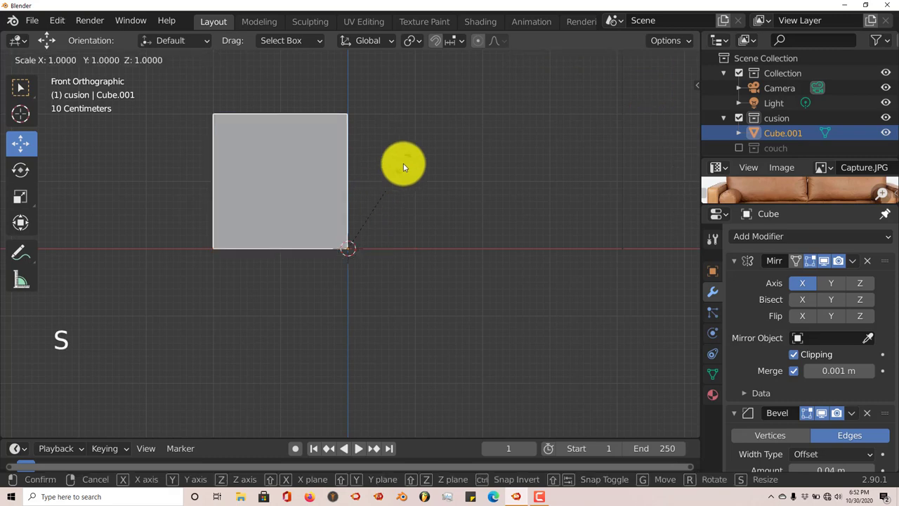
key("z")
right_click(411, 196)
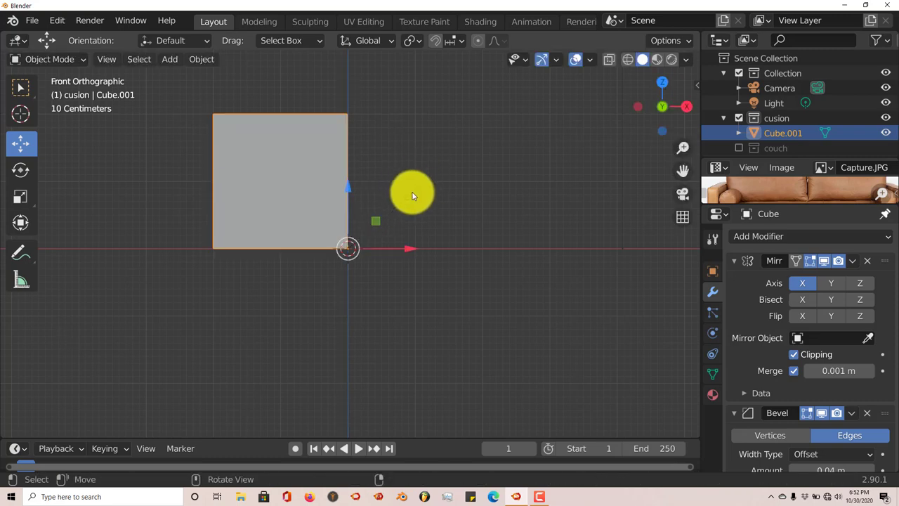
key("s")
key("x")
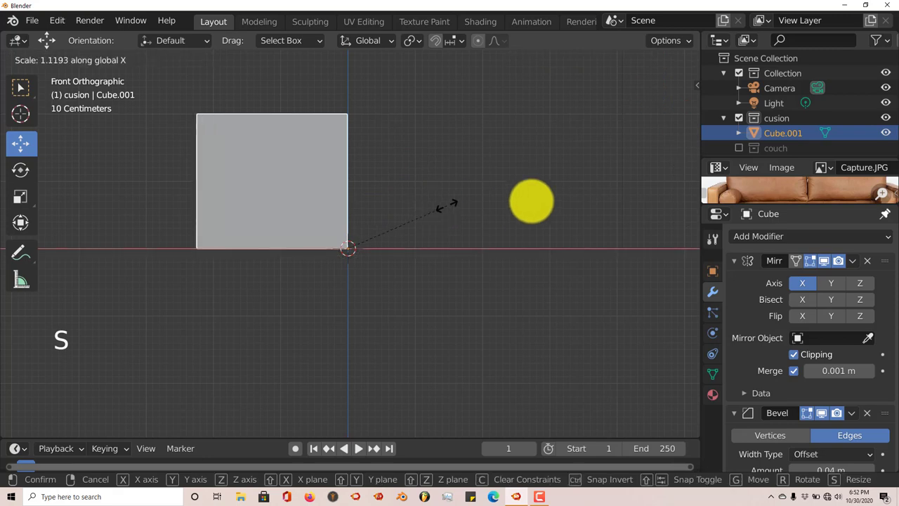
right_click(400, 197)
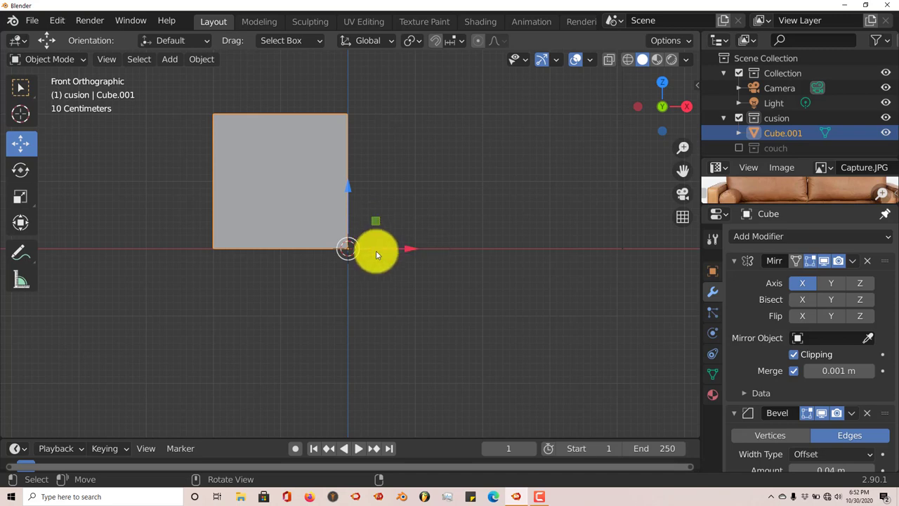
middle_click_drag(345, 285, 424, 253, "shift")
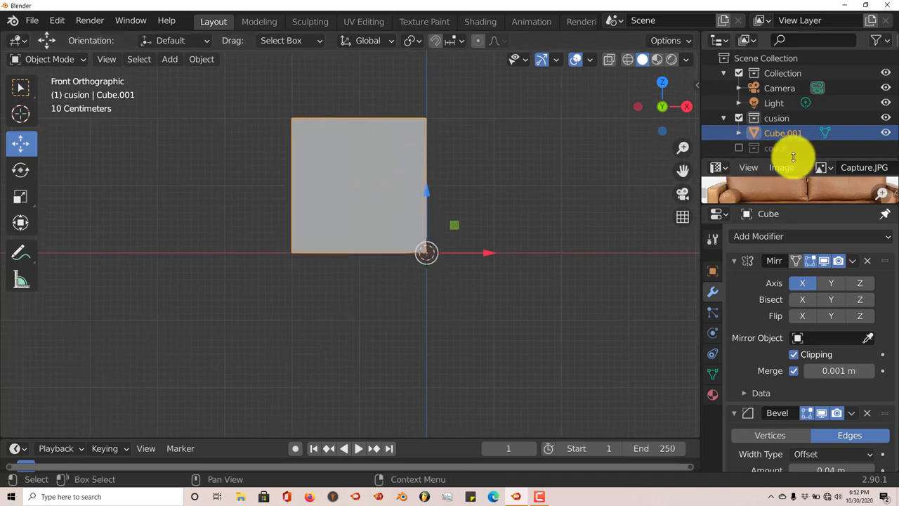
Step: Enlarge the reference image area, pan to the leather sofa, and begin a Z-axis cube resize
left_click_drag(793, 157, 780, 77)
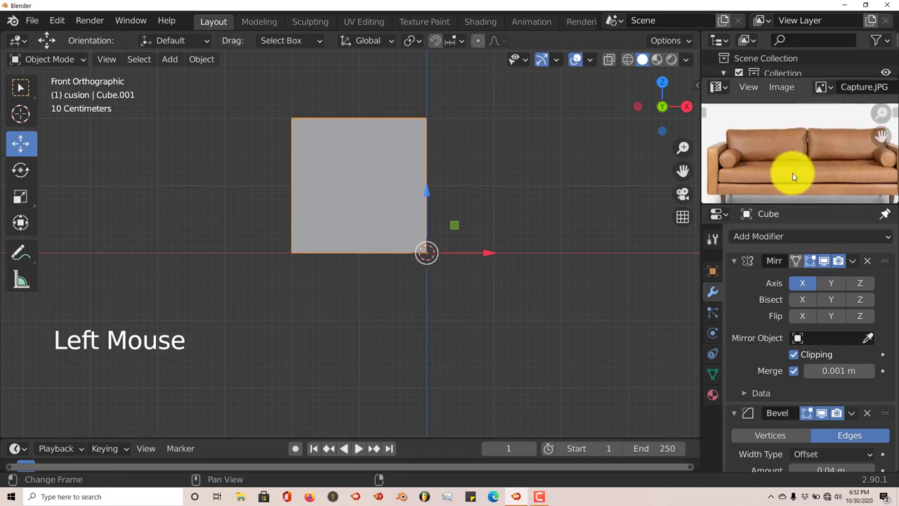
middle_click_drag(793, 176, 813, 162, "shift")
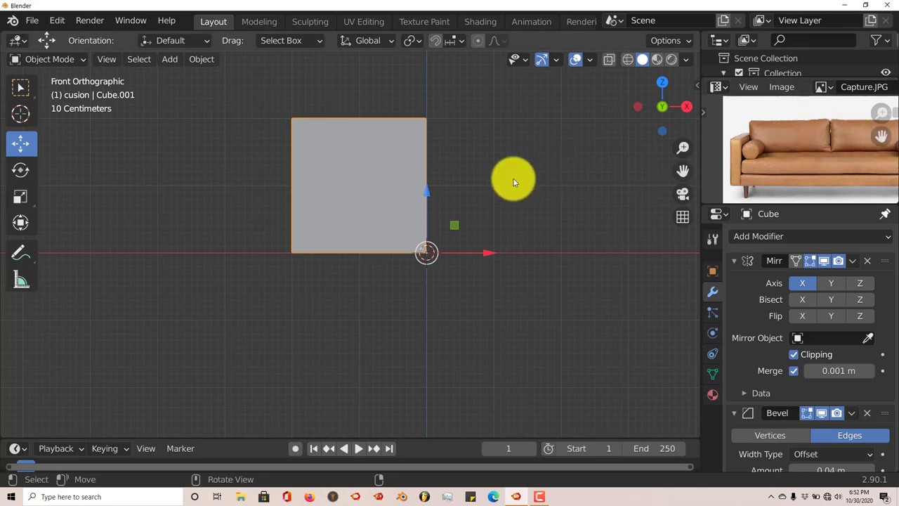
key("s")
key("z")
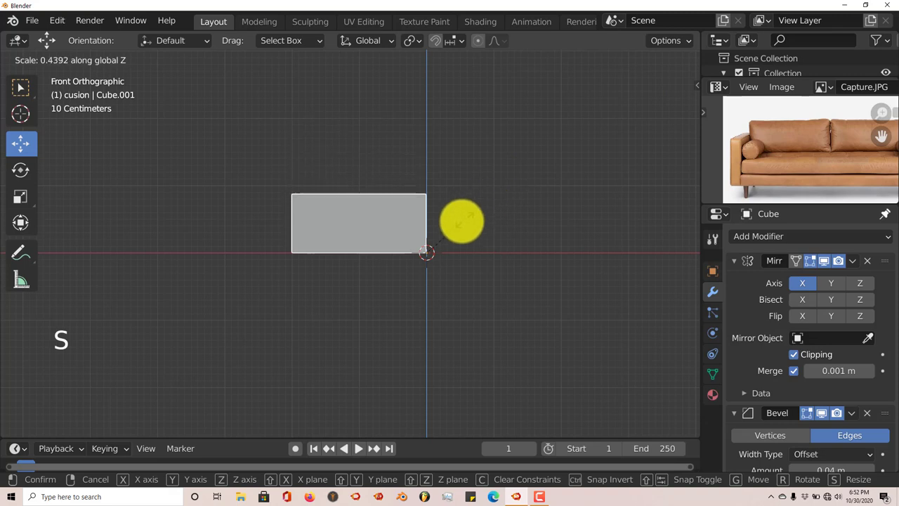
Step: Flatten the cube to about 0.44 height, then shrink its Y depth to roughly 0.78 in top view
left_click(441, 238)
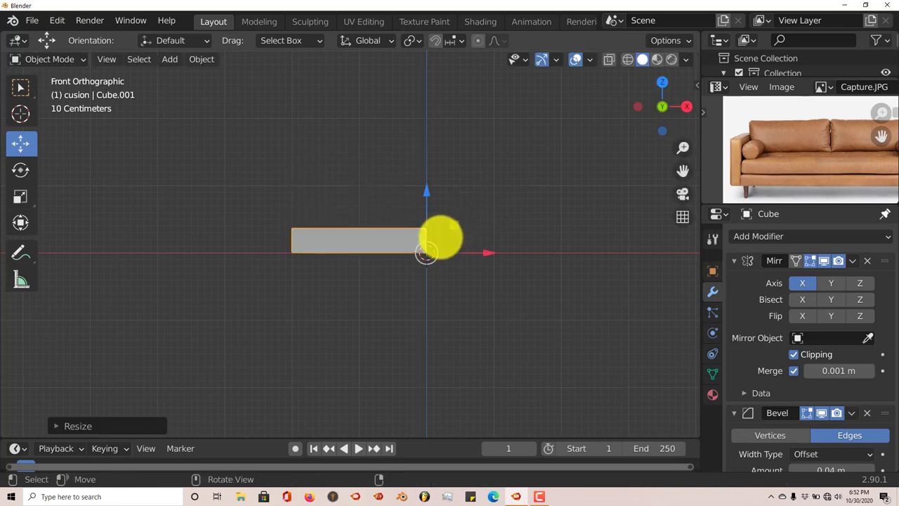
key("KP_7")
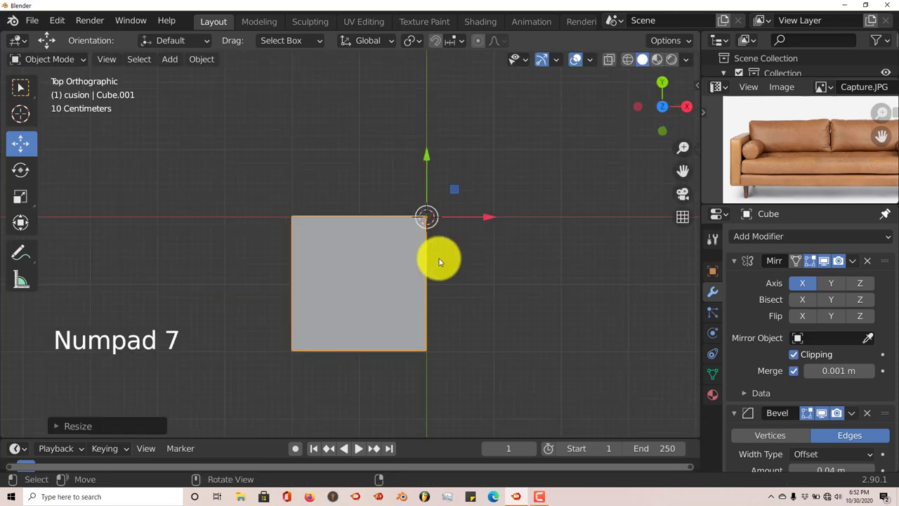
middle_click_drag(443, 272, 457, 257, "shift")
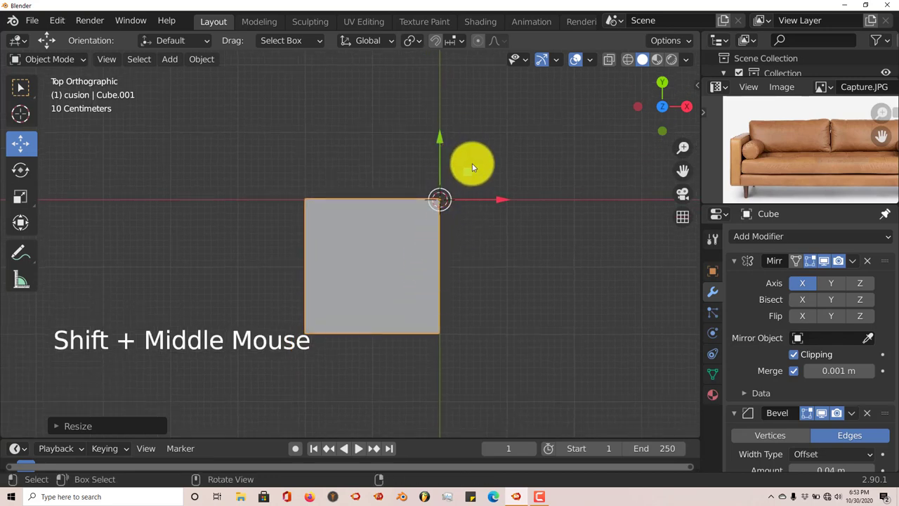
key("s")
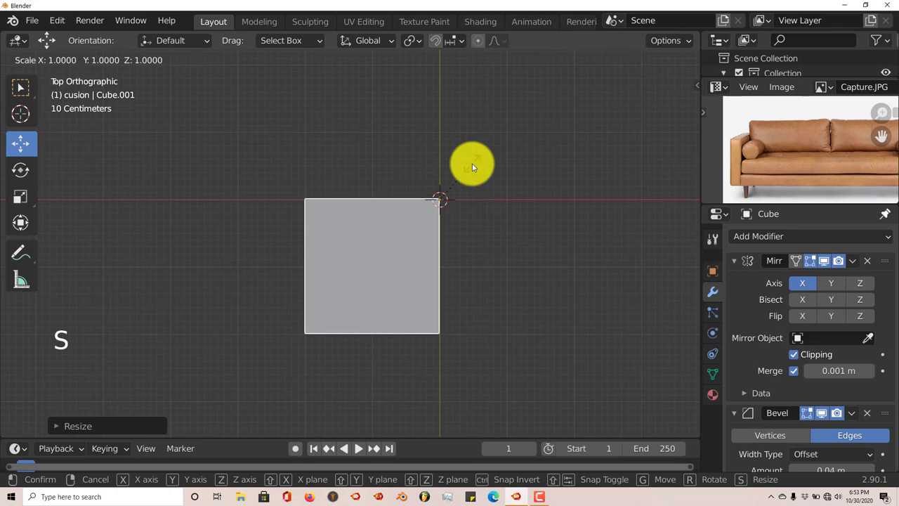
key("y")
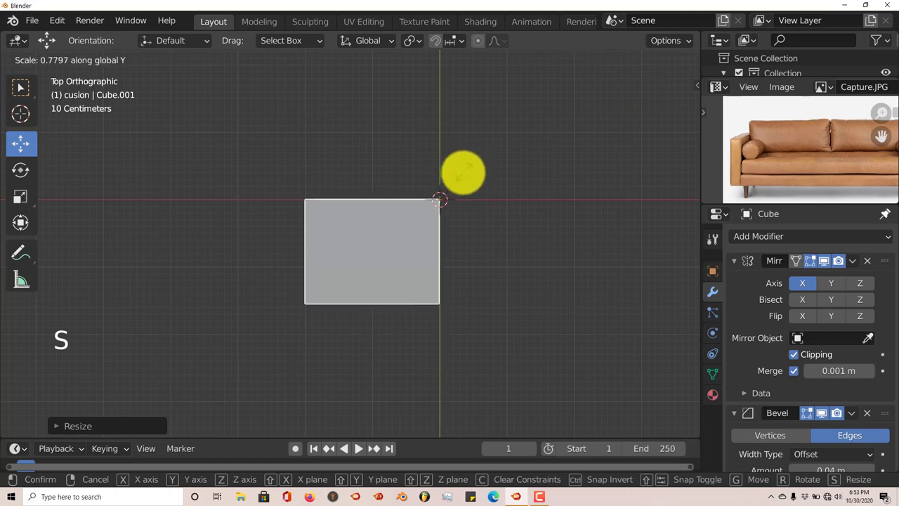
left_click(465, 168)
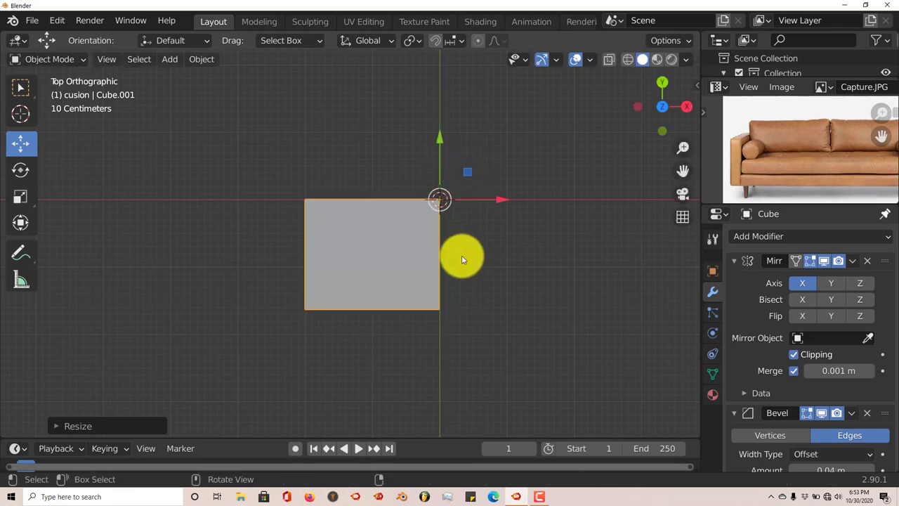
Step: Subdivide Cube.001's cushion face with 5 cuts in Edit Mode, then return to Object Mode
key("Tab")
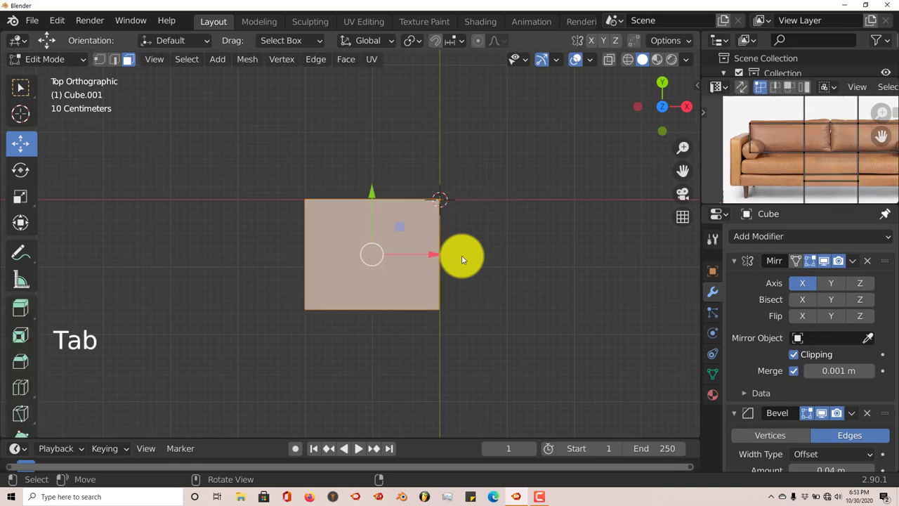
key("w")
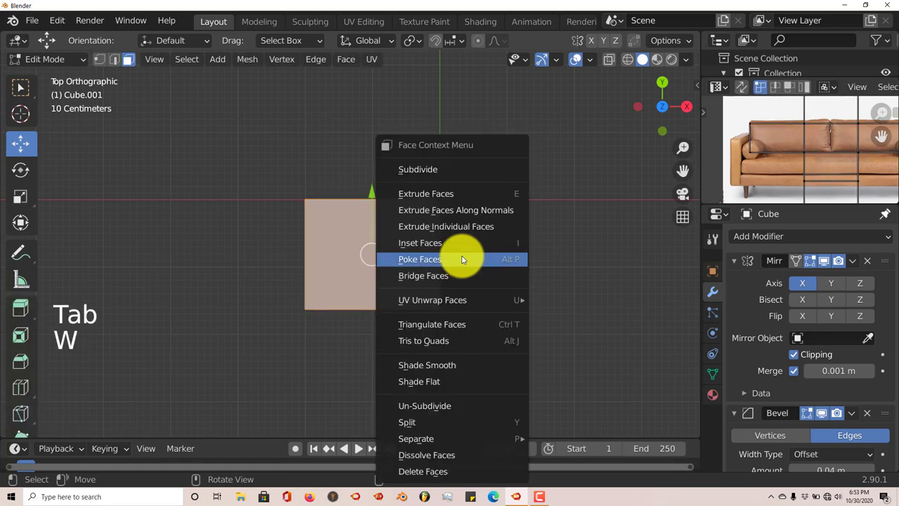
left_click(447, 168)
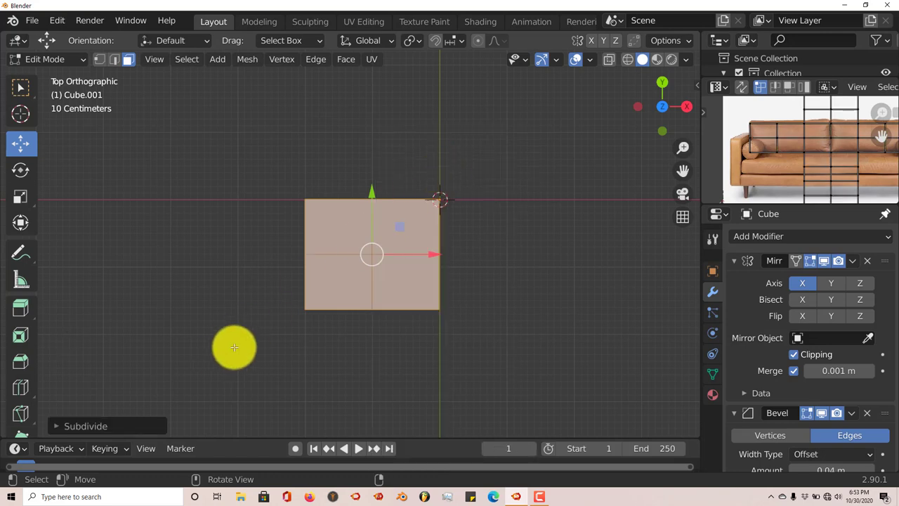
left_click(55, 426)
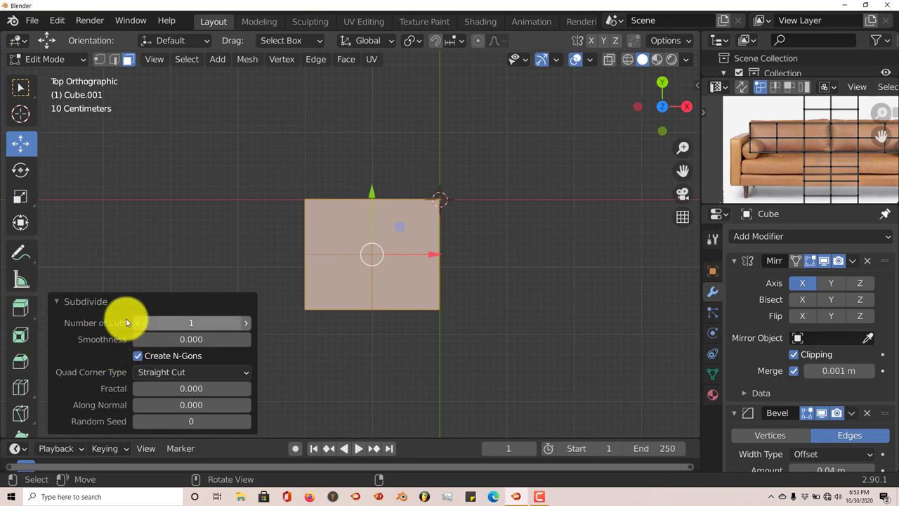
left_click(191, 322)
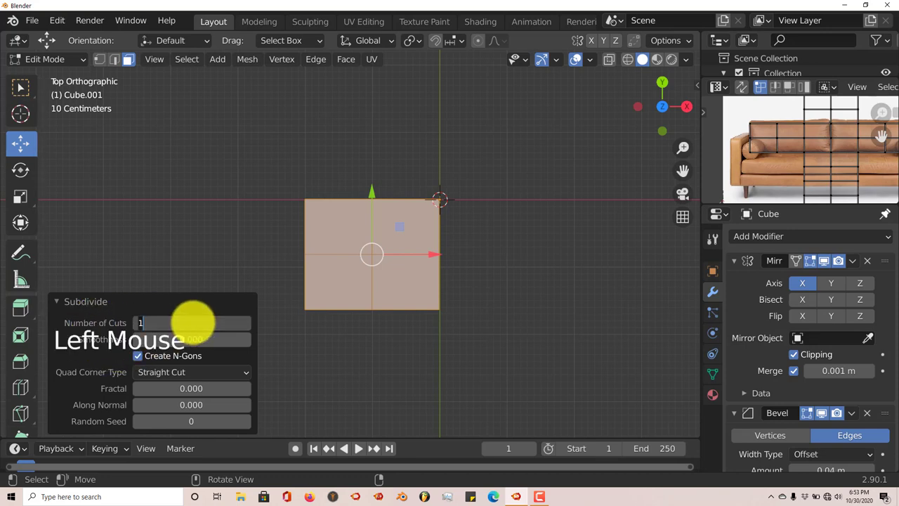
key("Return")
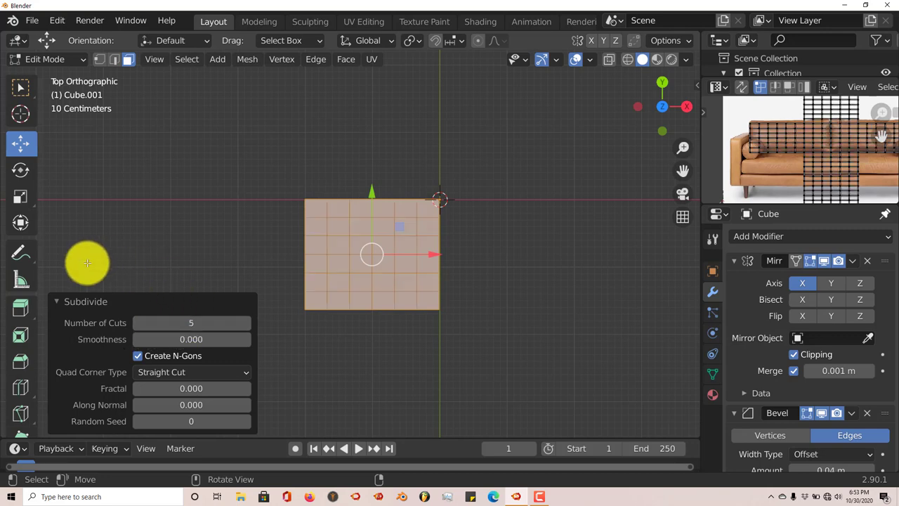
left_click(57, 301)
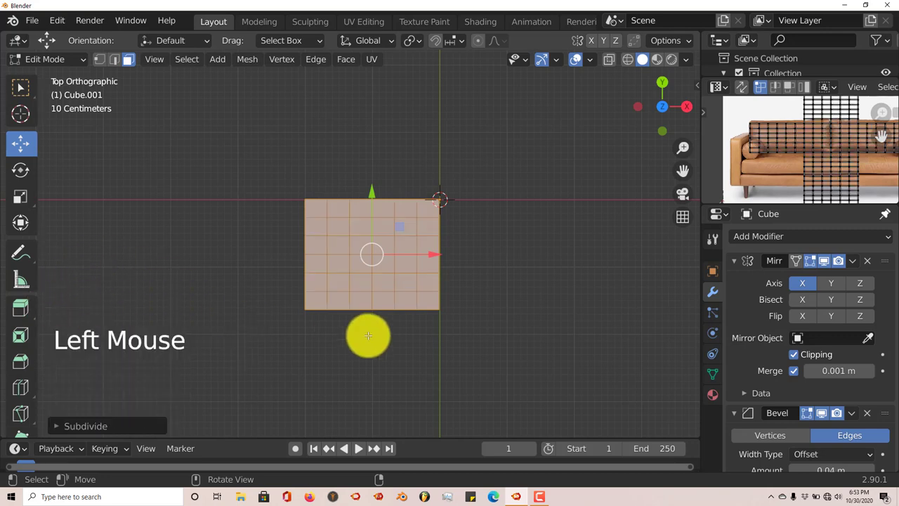
scroll(422, 323, "up", 2)
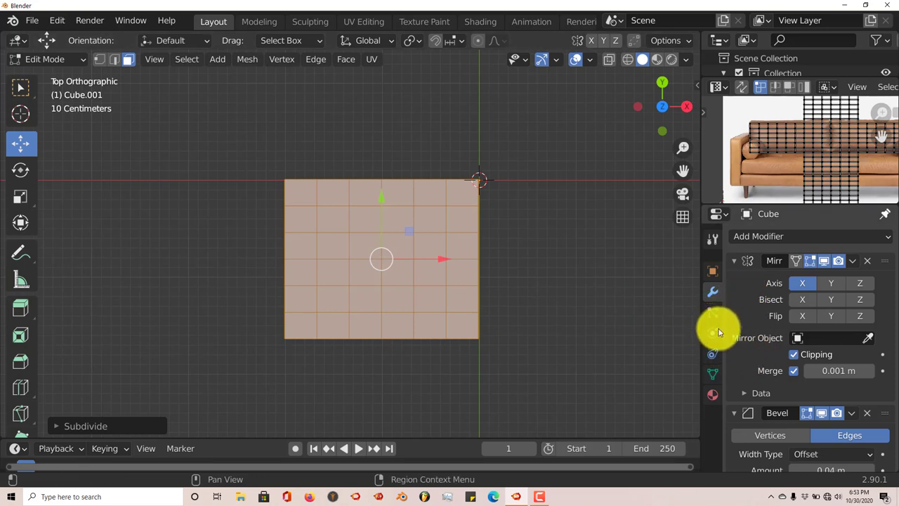
scroll(732, 327, "up", 3)
scroll(798, 322, "down", 2)
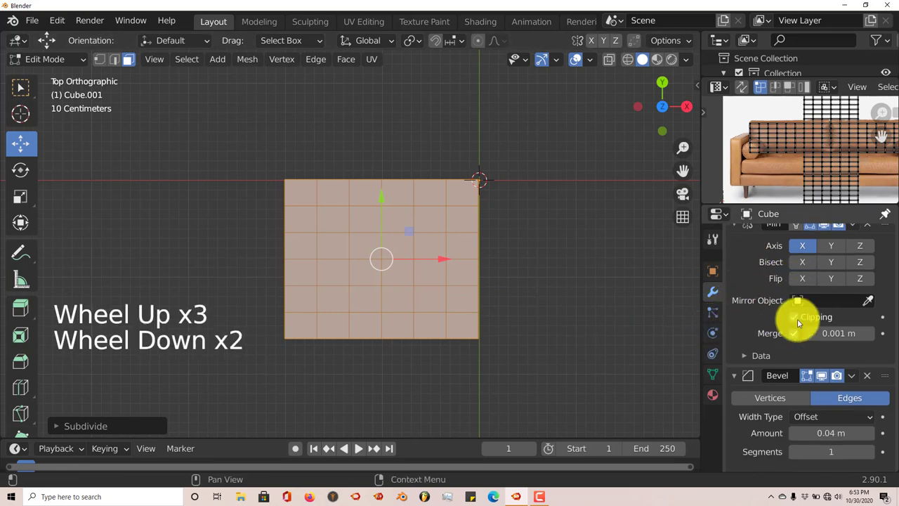
scroll(793, 325, "up", 4)
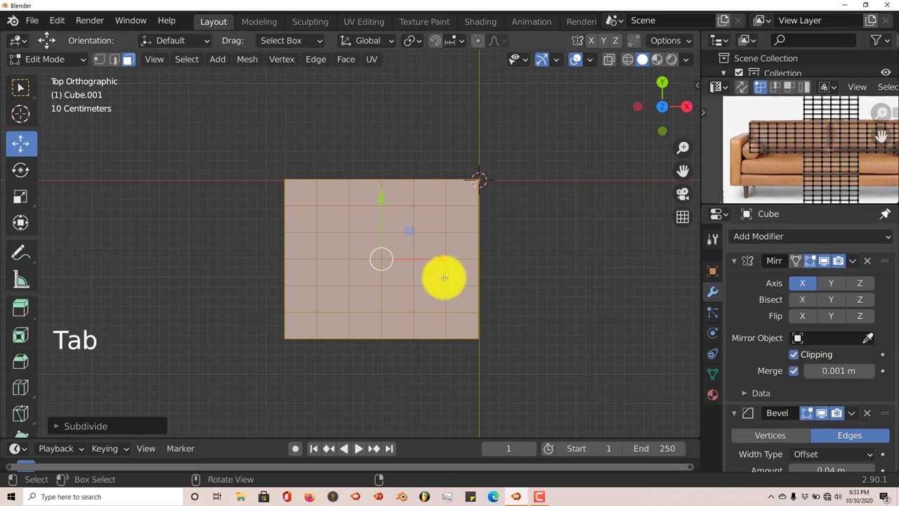
key("Tab")
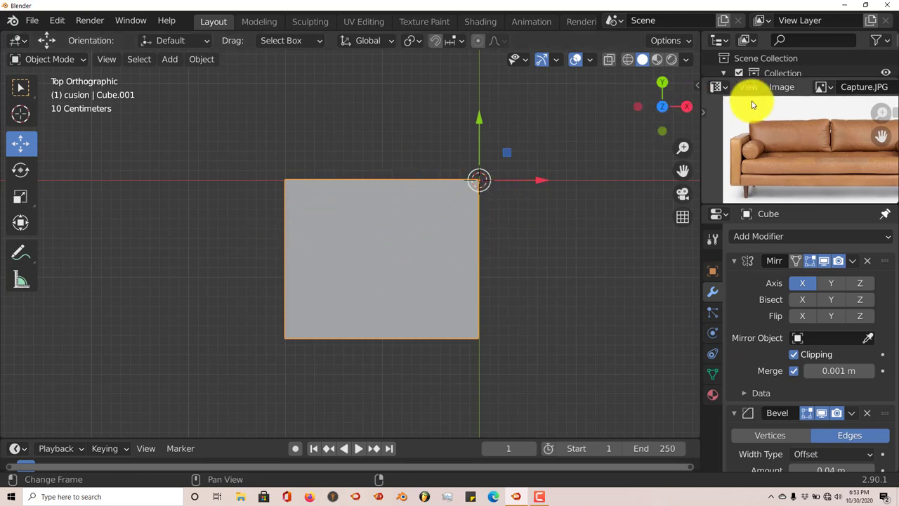
Step: Enlarge the Outliner and make the couch collection visible again
left_click(778, 86)
left_click_drag(775, 77, 779, 149)
scroll(781, 137, "down", 3)
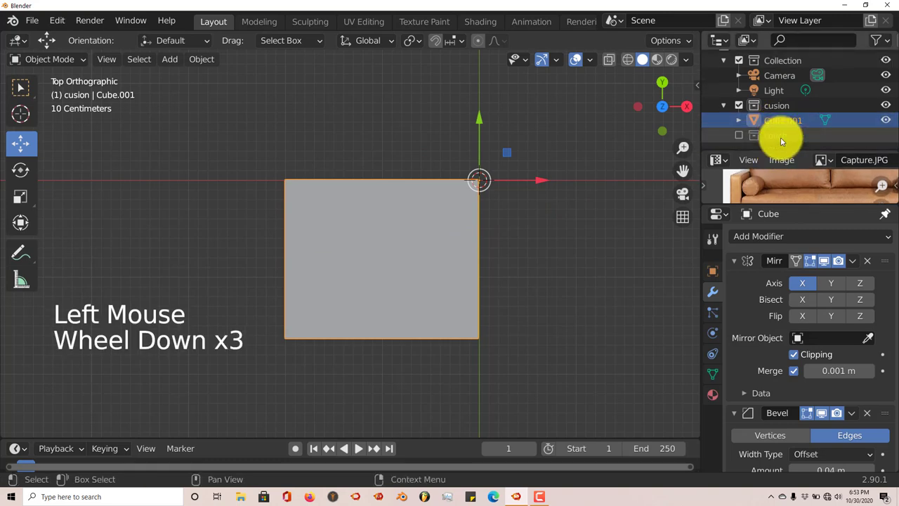
left_click(738, 135)
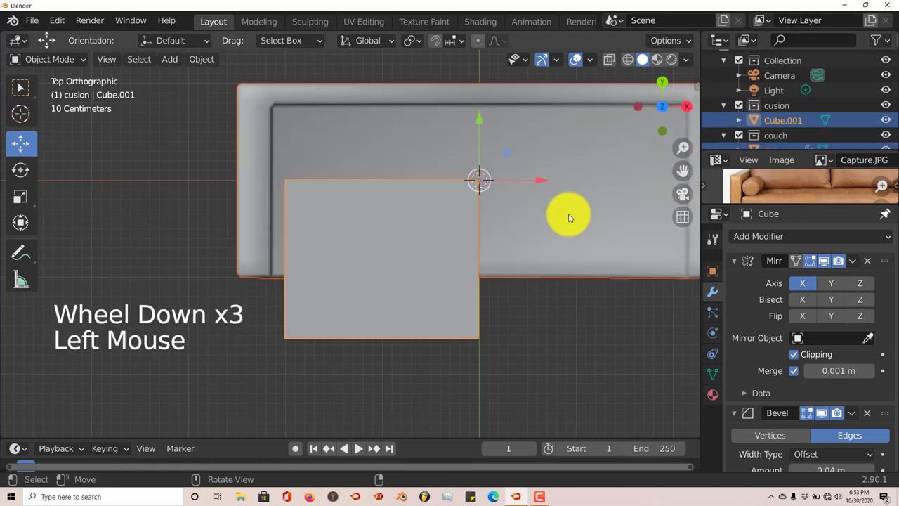
Step: Apply the cushion's Mirror and Bevel modifiers into its mesh
left_click(851, 261)
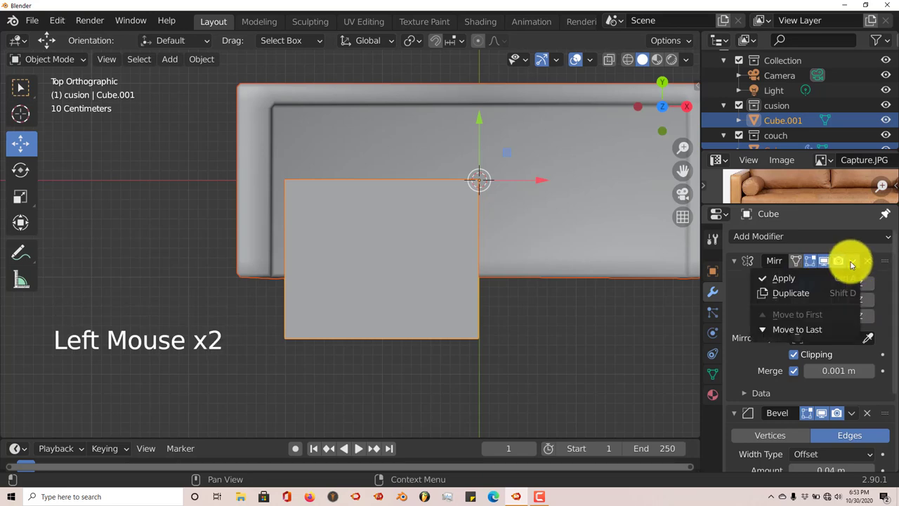
left_click(784, 278)
left_click(852, 262)
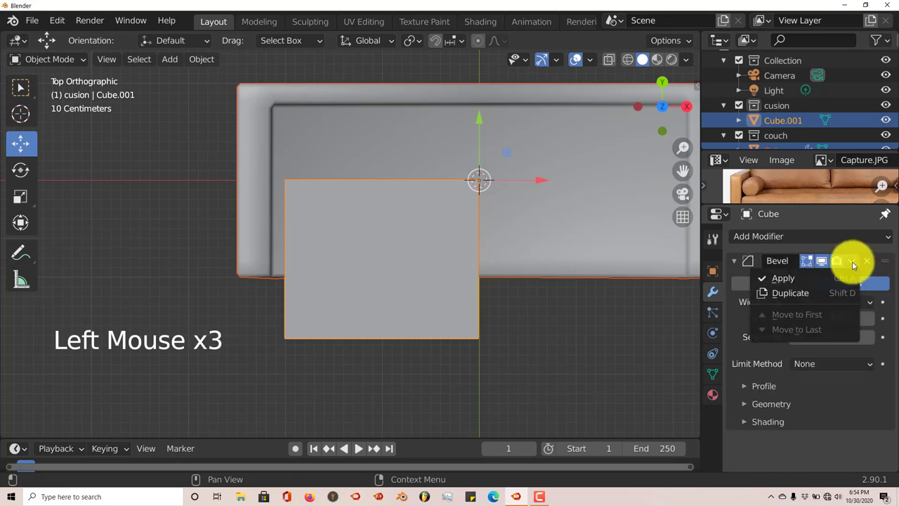
left_click(836, 277)
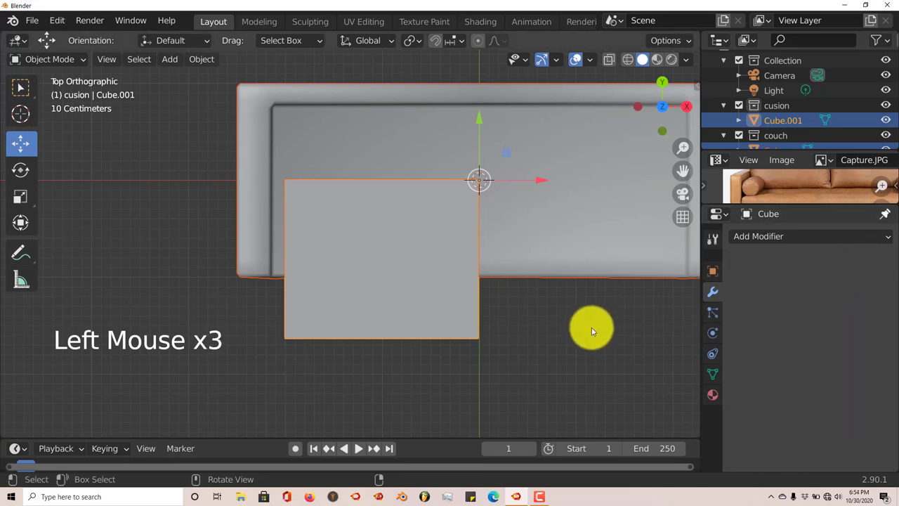
middle_click_drag(592, 328, 351, 316, "shift")
Step: Position the cushion on the right half of the couch seat, against the back, using top and front views
left_click(332, 307)
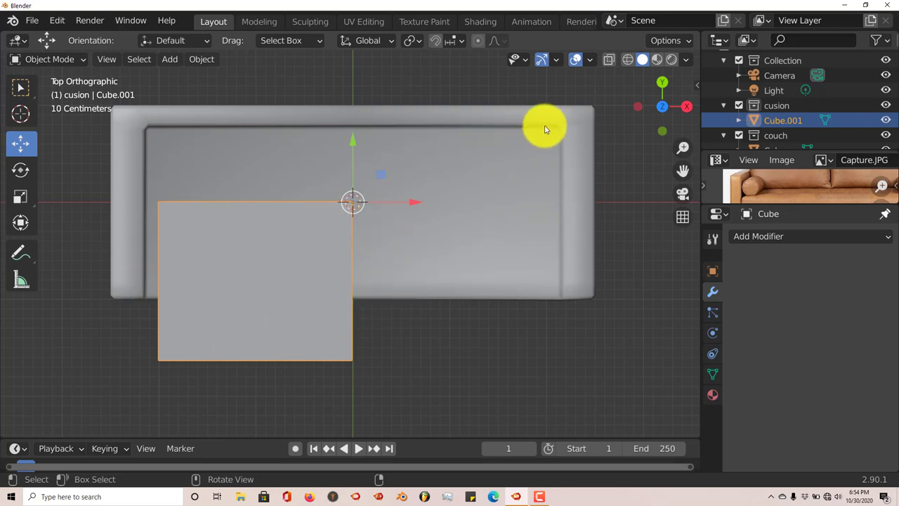
left_click_drag(417, 208, 523, 206)
double_click(459, 158)
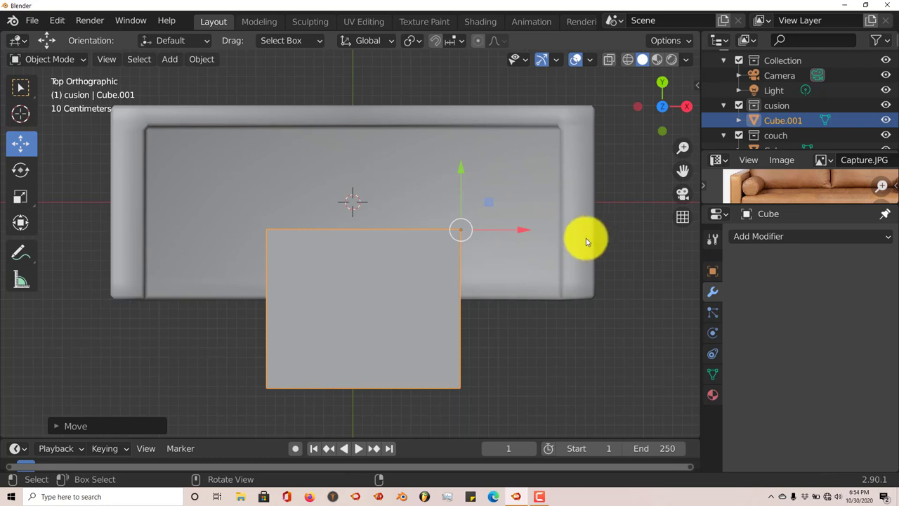
key("KP_1")
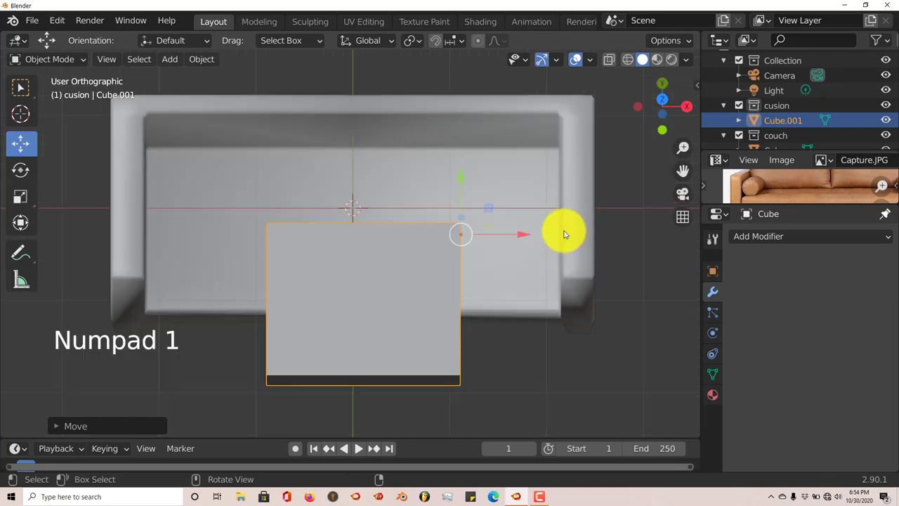
left_click_drag(465, 203, 457, 234)
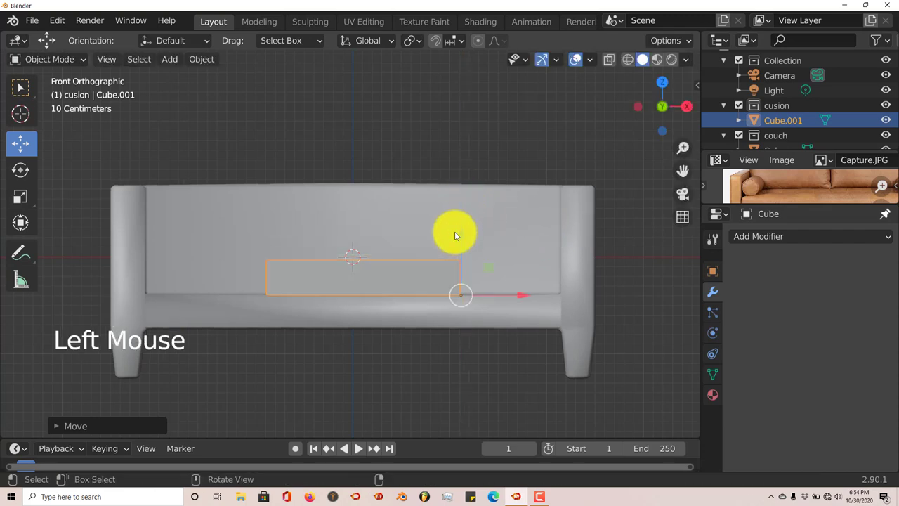
left_click_drag(519, 296, 622, 313)
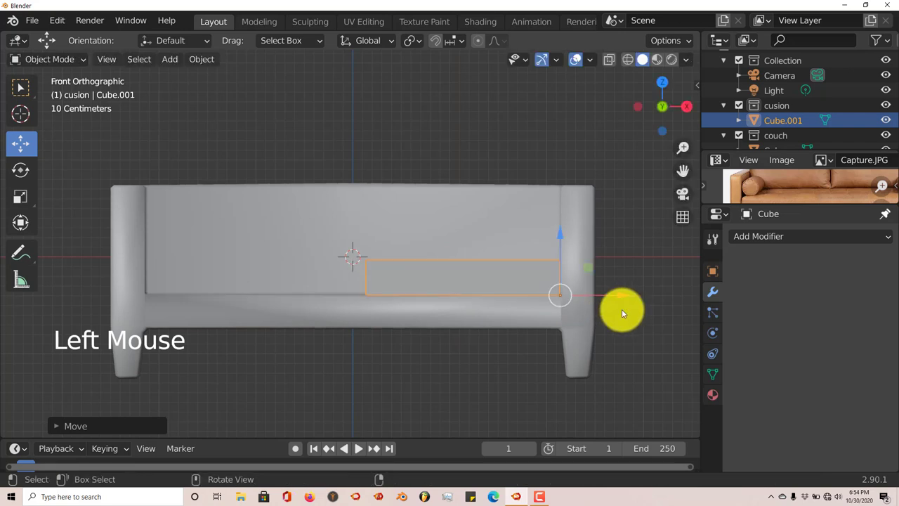
key("KP_7")
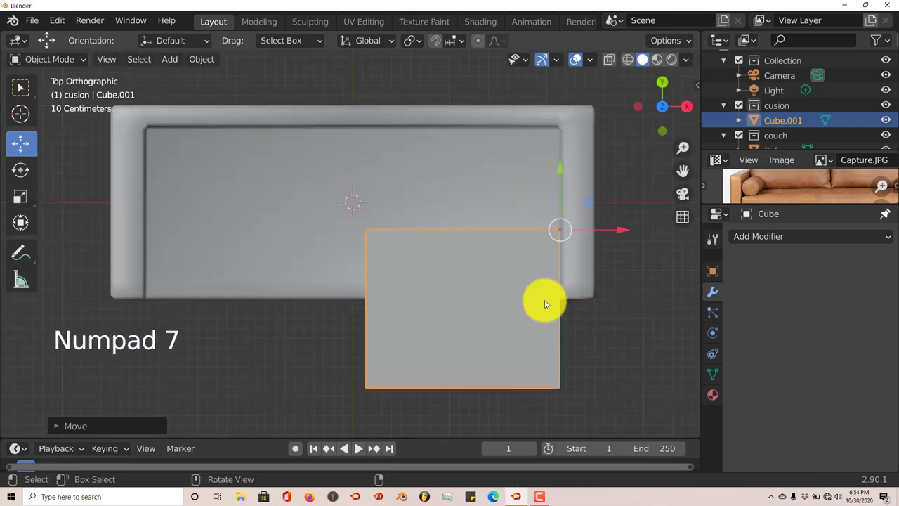
left_click_drag(559, 171, 543, 67)
left_click_drag(618, 130, 624, 128)
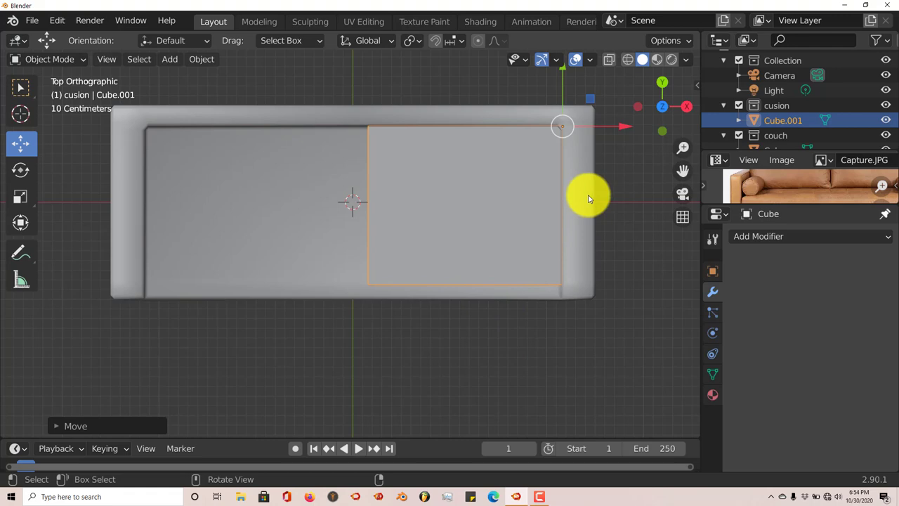
Step: Stretch the cushion about 1.15 along Y to fill the seat's full depth
key("s")
key("y")
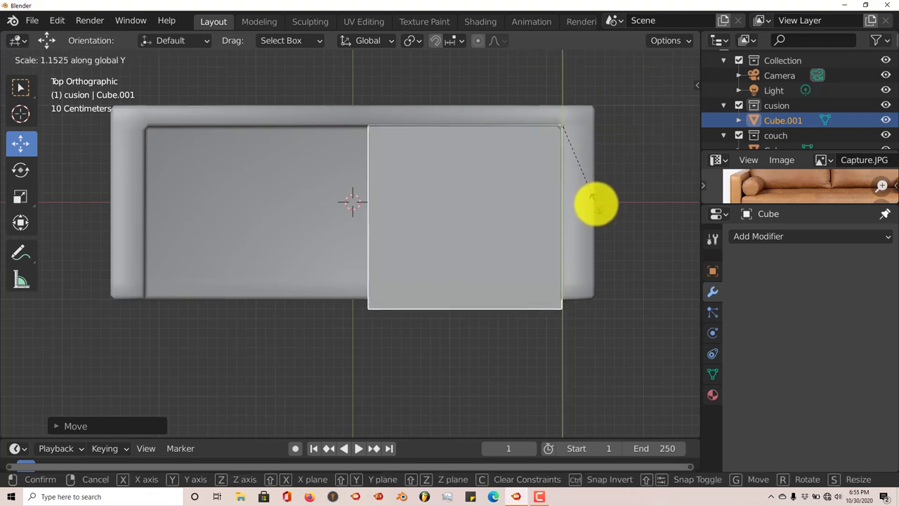
left_click(596, 204)
middle_click_drag(528, 271, 484, 245)
key("KP_7")
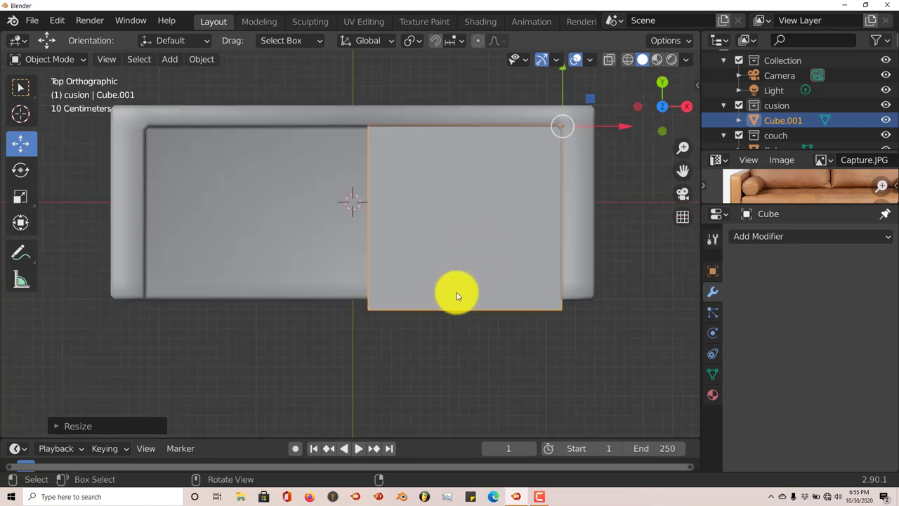
middle_click_drag(455, 310, 446, 296, "shift")
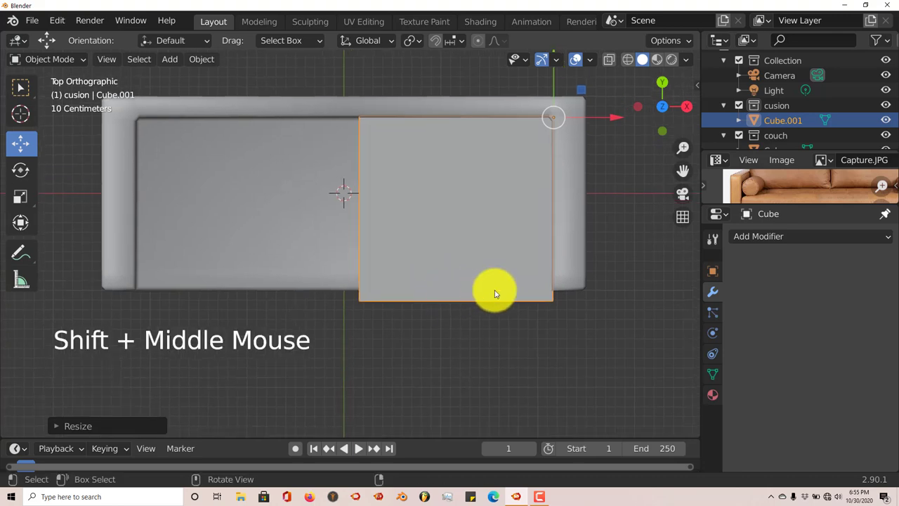
left_click(773, 237)
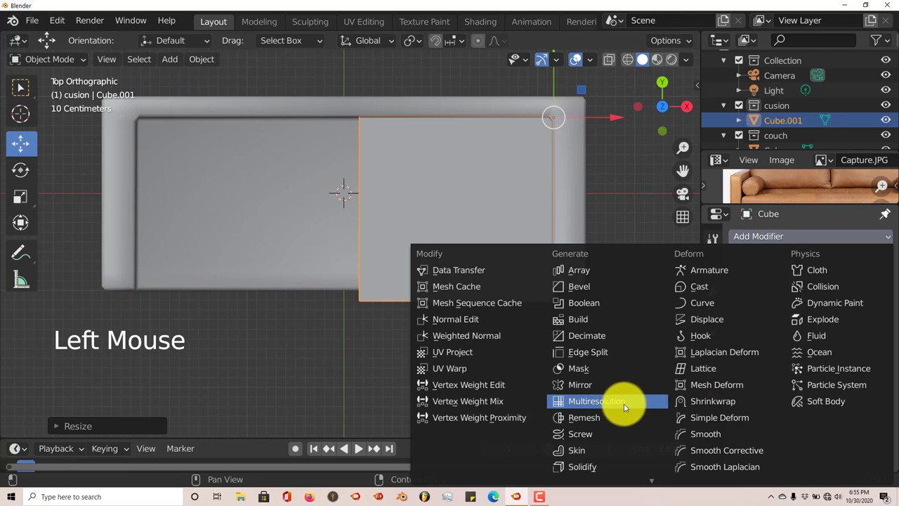
Step: Add a Subdivision Surface modifier to the cushion and shift it left along X
scroll(600, 466, "down", 4)
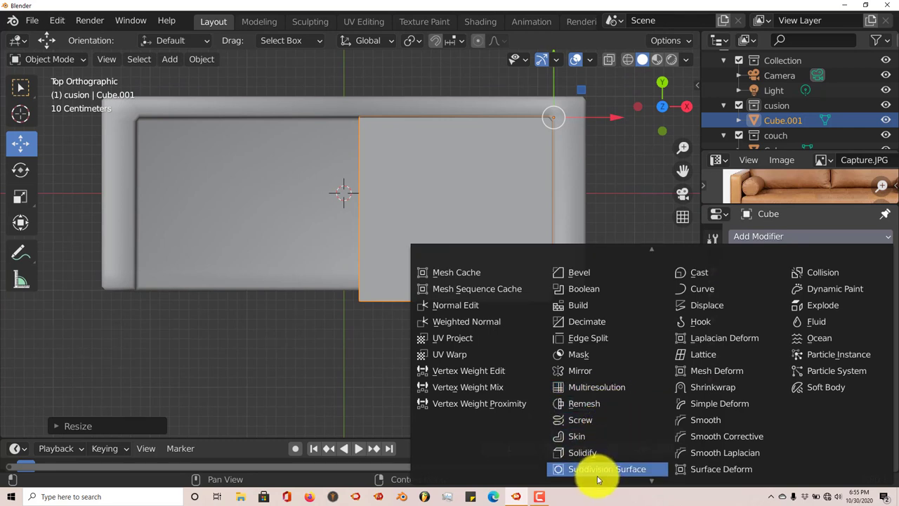
left_click(624, 422)
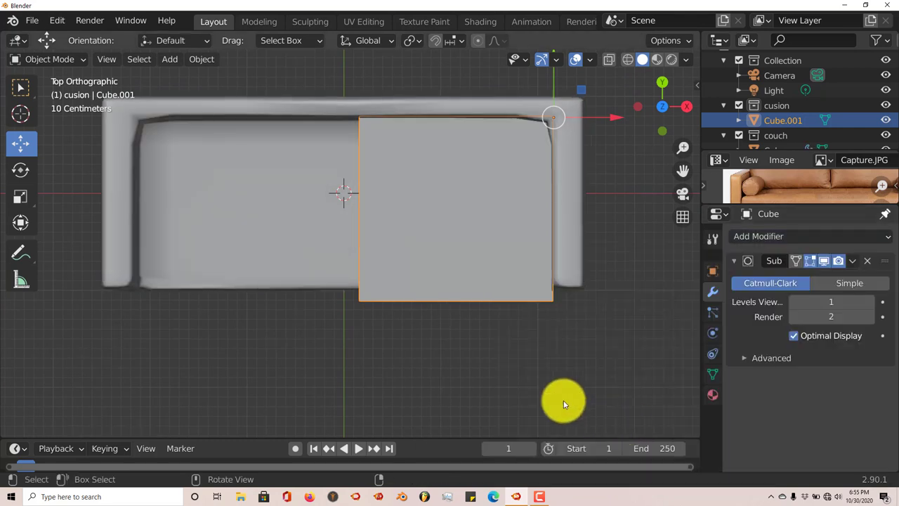
middle_click_drag(564, 403, 442, 330)
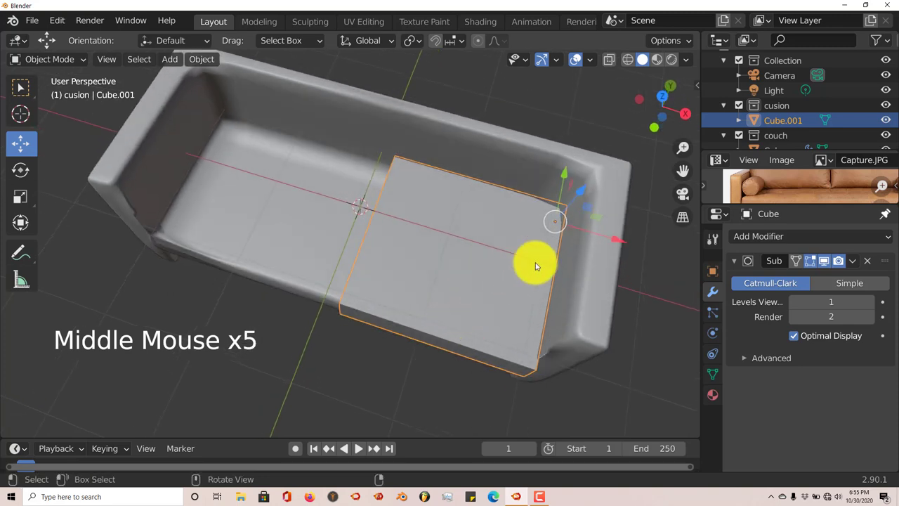
left_click_drag(596, 235, 536, 237)
middle_click_drag(485, 273, 497, 205)
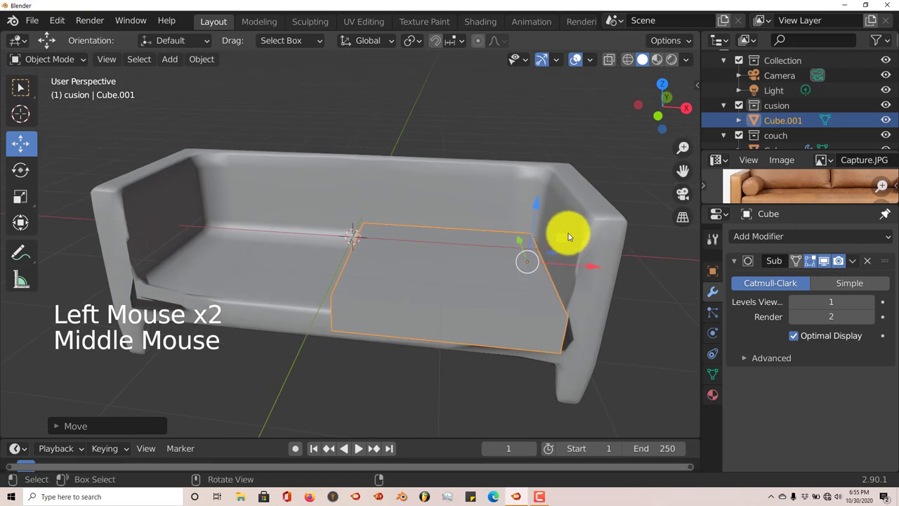
middle_click_drag(488, 317, 438, 325)
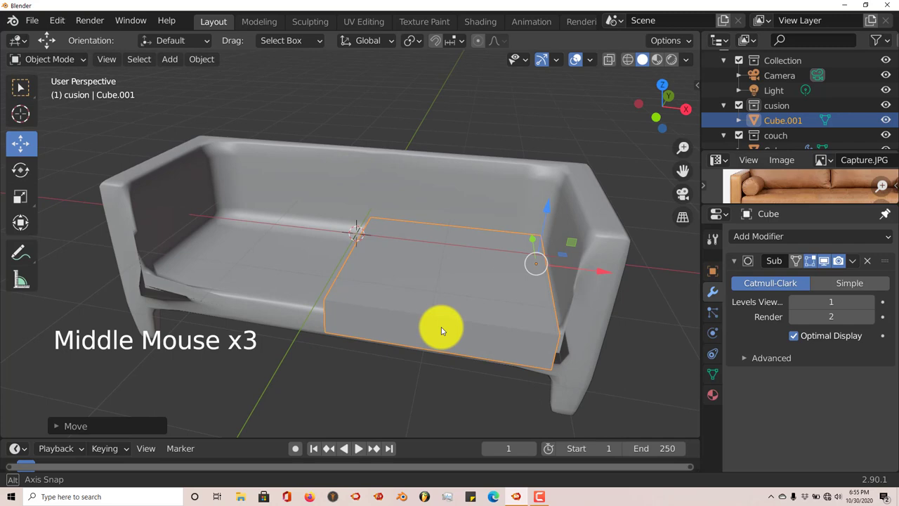
Step: Remove the sofa body's Subdivision Surface modifier and inspect its blocky shape
left_click(582, 195)
scroll(747, 84, "down", 3)
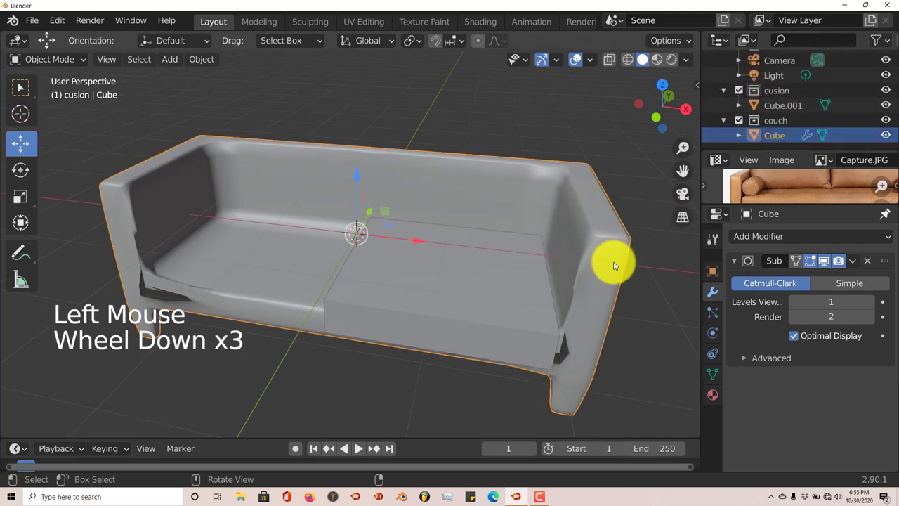
left_click(514, 298)
mouse_move(485, 321)
middle_mouse_down()
mouse_move(503, 264)
mouse_move(495, 309)
middle_mouse_up()
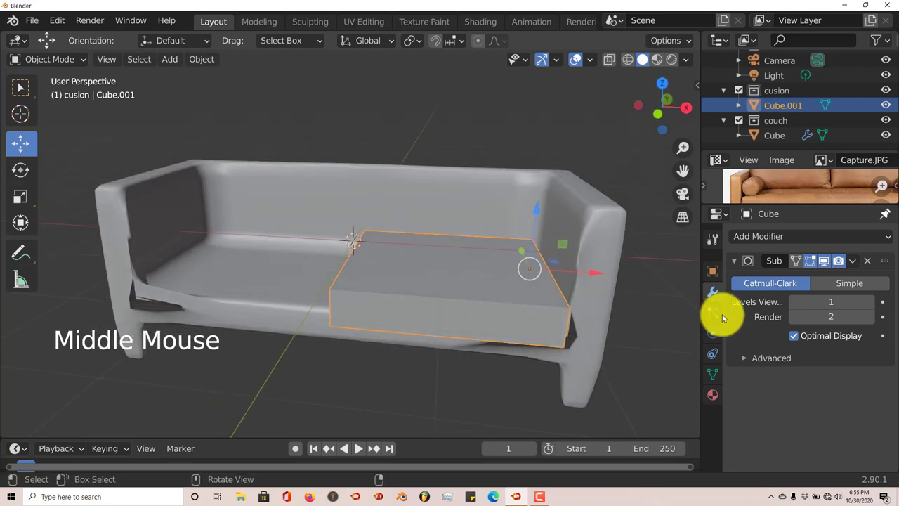
left_click(867, 261)
middle_click_drag(522, 345, 480, 320)
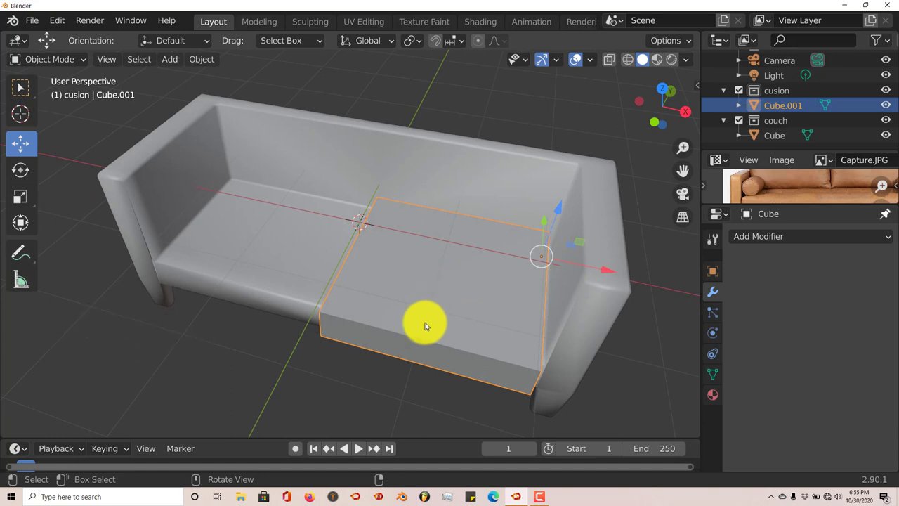
middle_click_drag(434, 316, 449, 327)
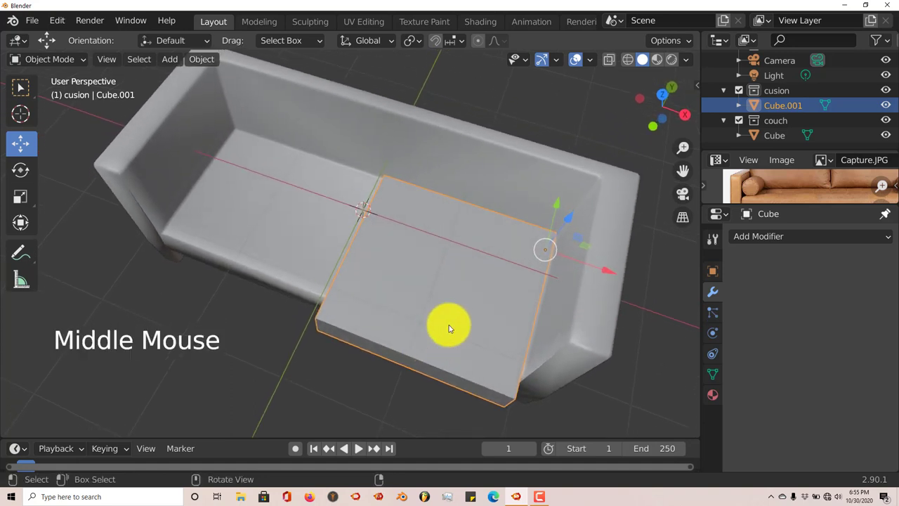
left_click(440, 163)
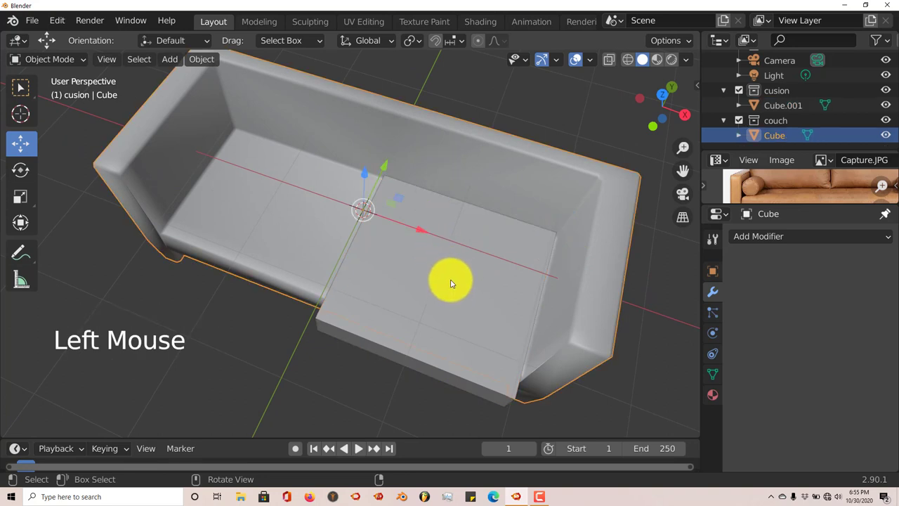
Step: Apply the sofa body's scale, then apply All Transforms with Ctrl+A
middle_click_drag(451, 284, 458, 257)
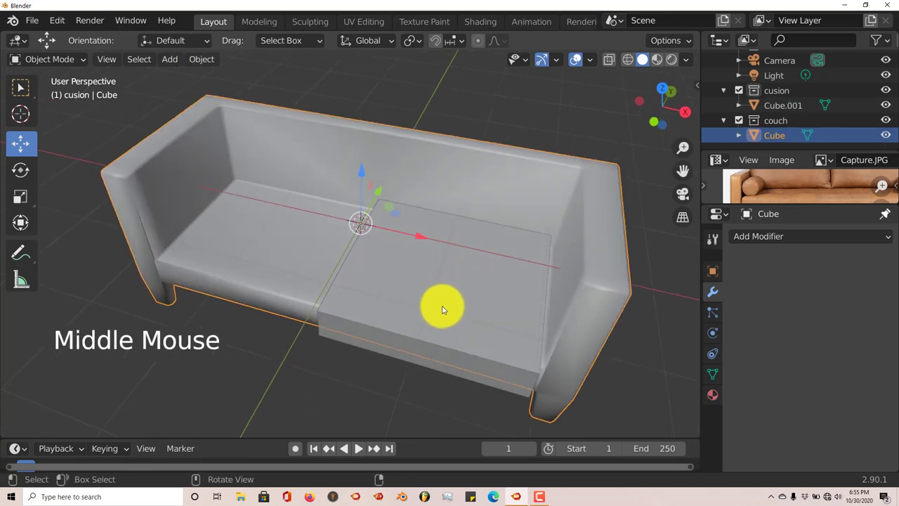
mouse_move(442, 310)
middle_mouse_down()
mouse_move(457, 281)
mouse_move(454, 297)
middle_mouse_up()
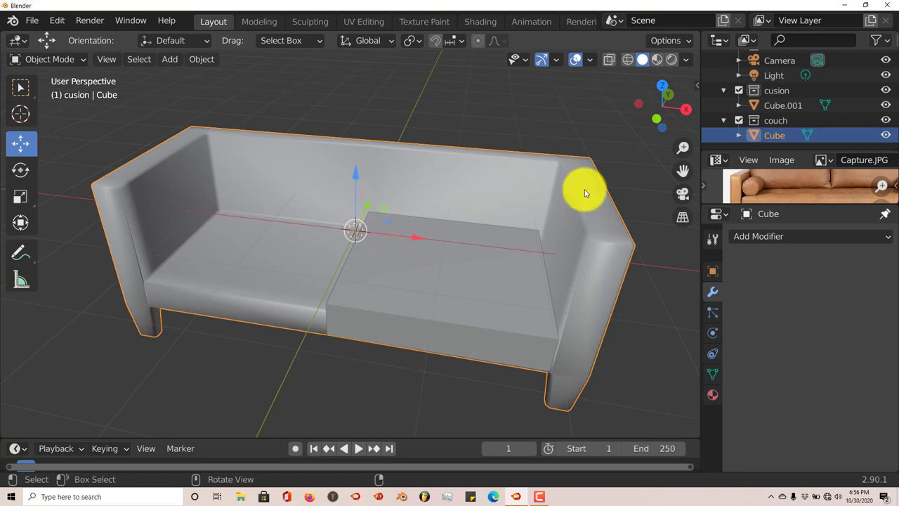
key("ctrl")
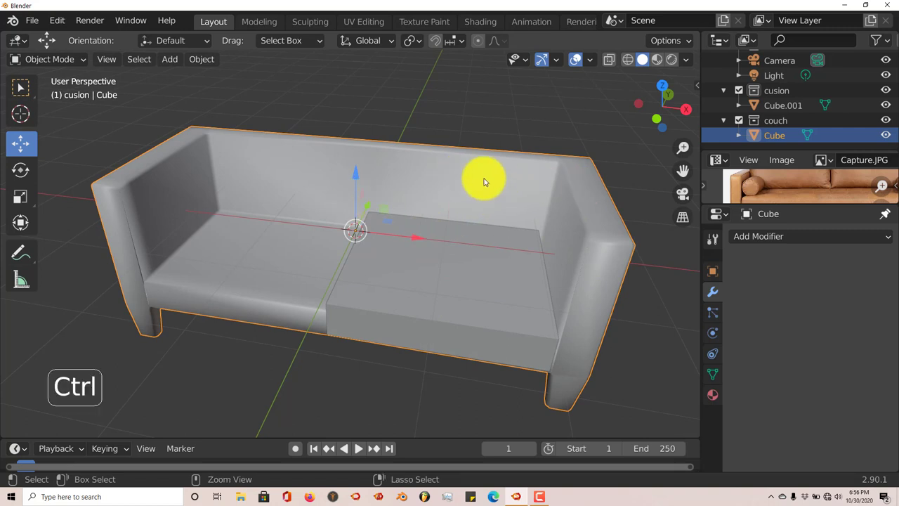
key("ctrl+a")
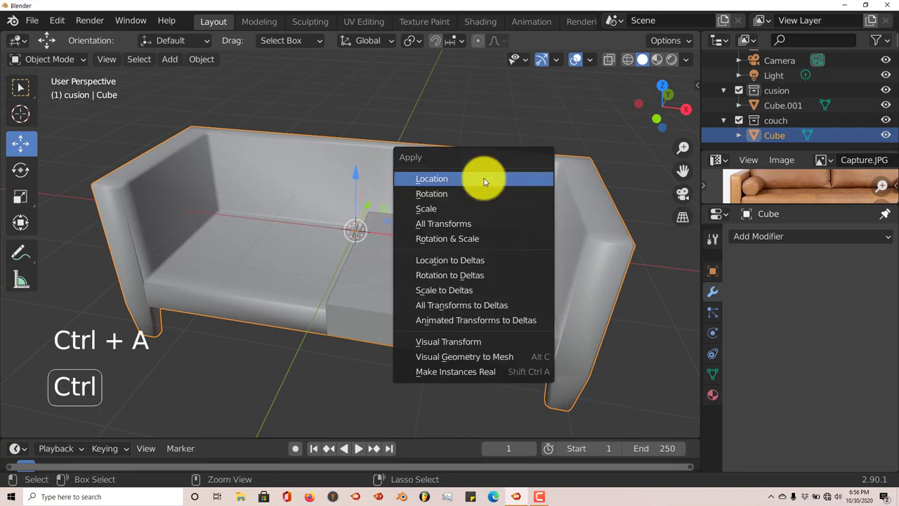
left_click(455, 209)
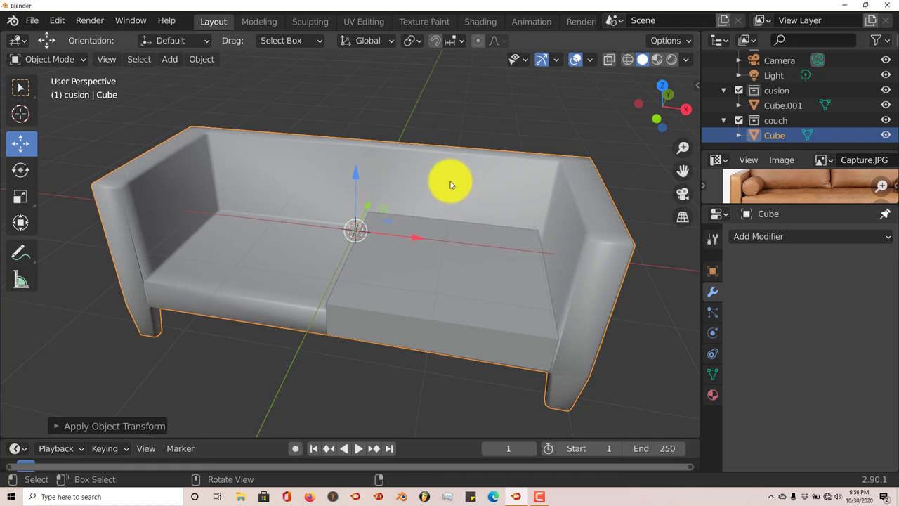
key("ctrl")
key("ctrl+a")
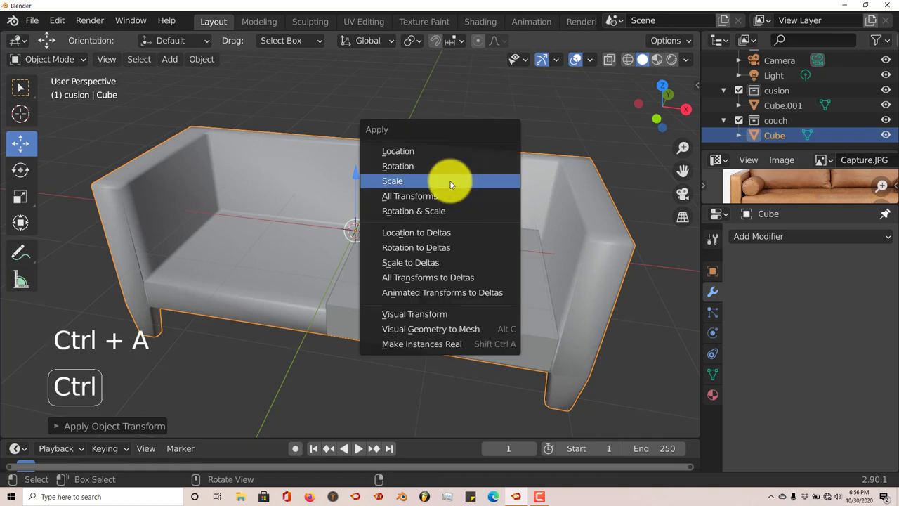
left_click(422, 196)
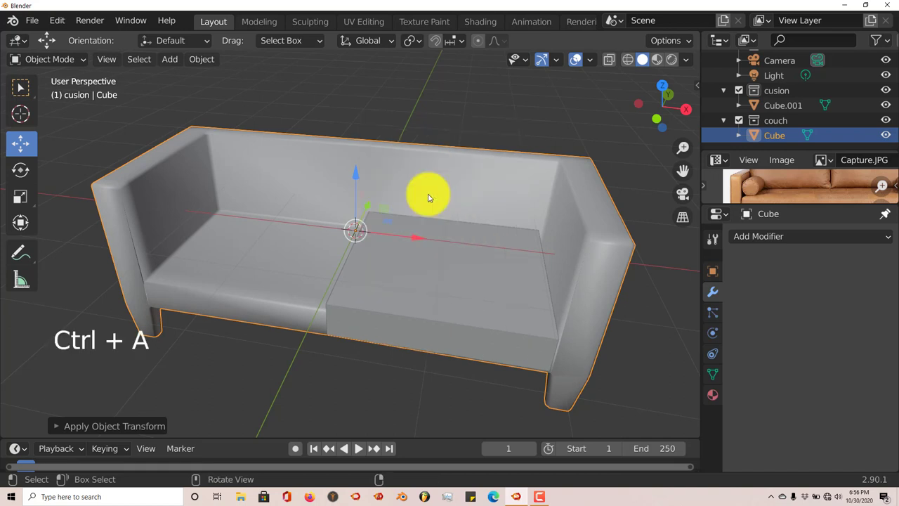
left_click(486, 303)
middle_click_drag(485, 338, 628, 305)
left_click(757, 238)
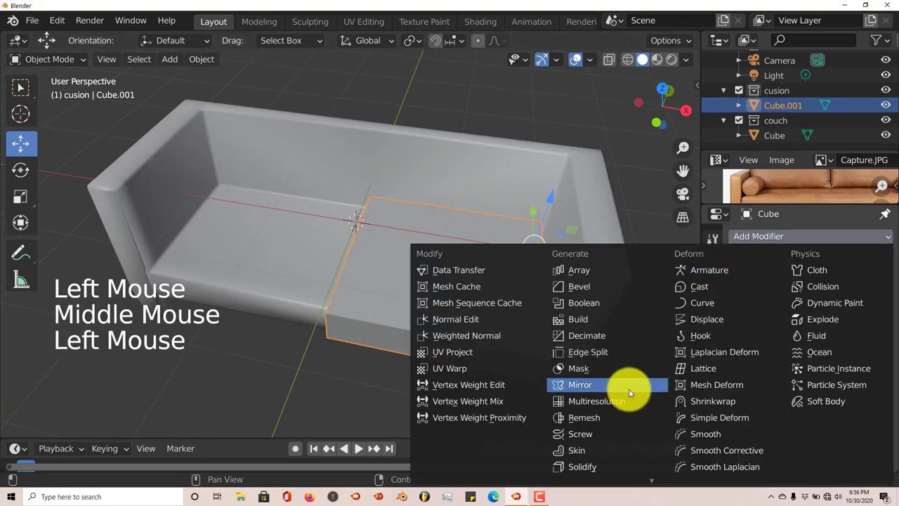
left_click(609, 454)
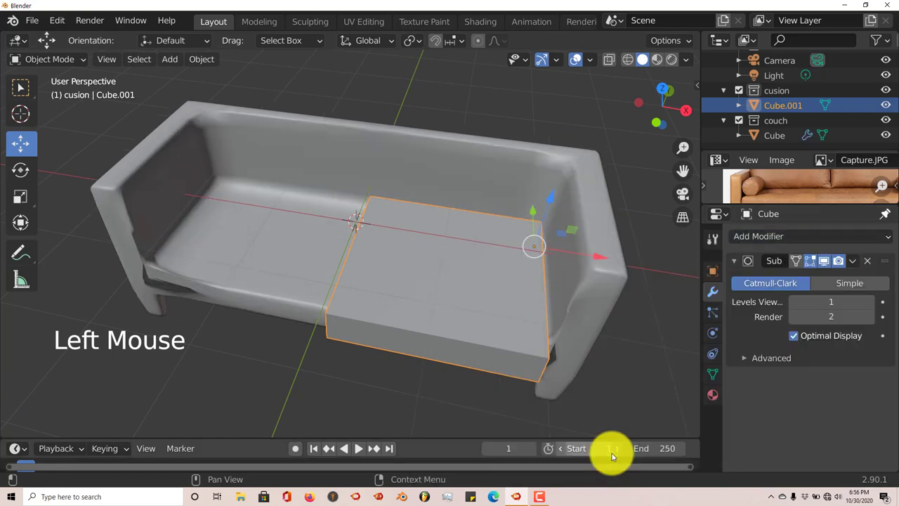
middle_click_drag(528, 408, 577, 303)
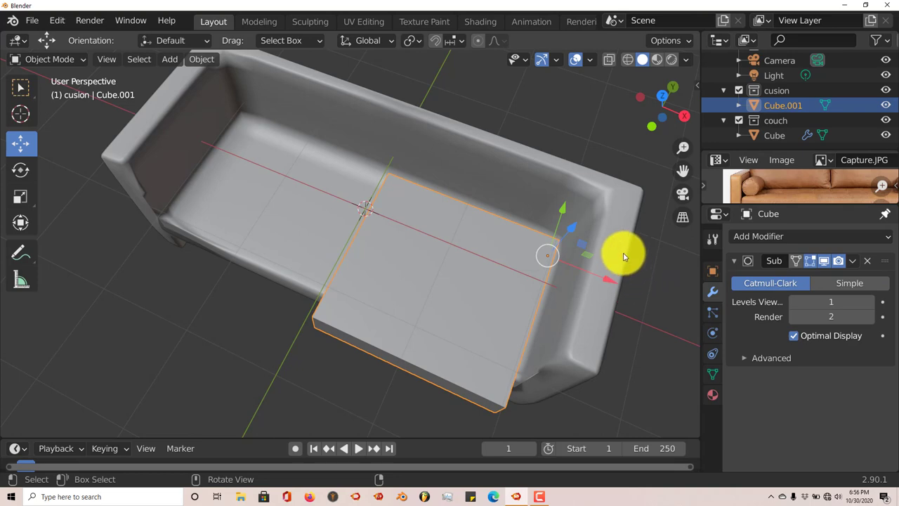
left_click(867, 261)
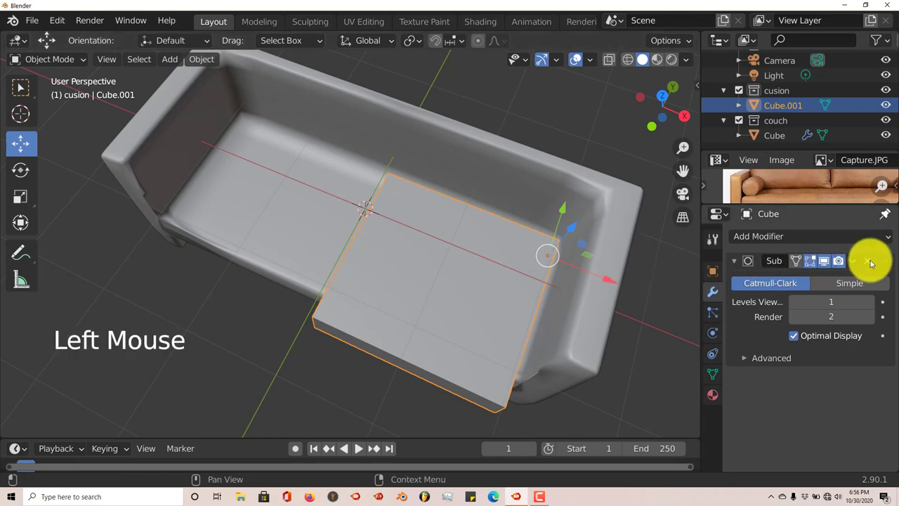
middle_click_drag(524, 299, 473, 283)
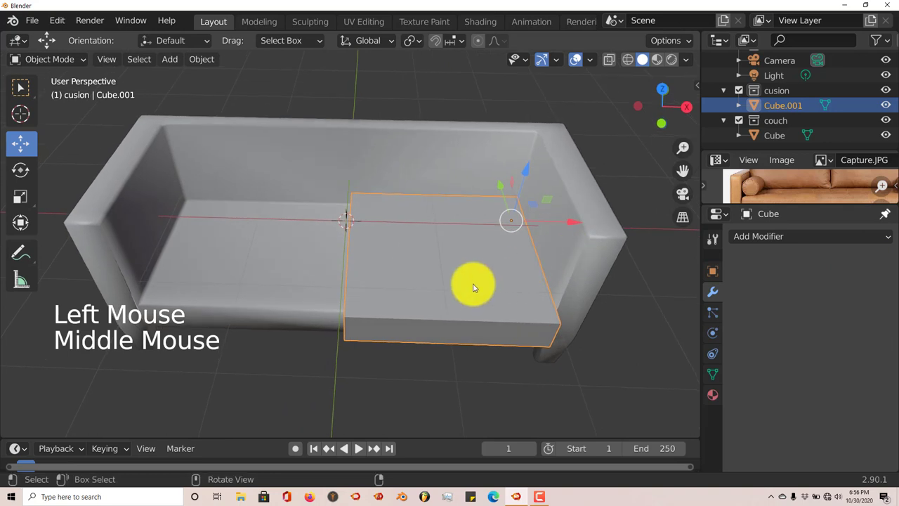
left_click(473, 286)
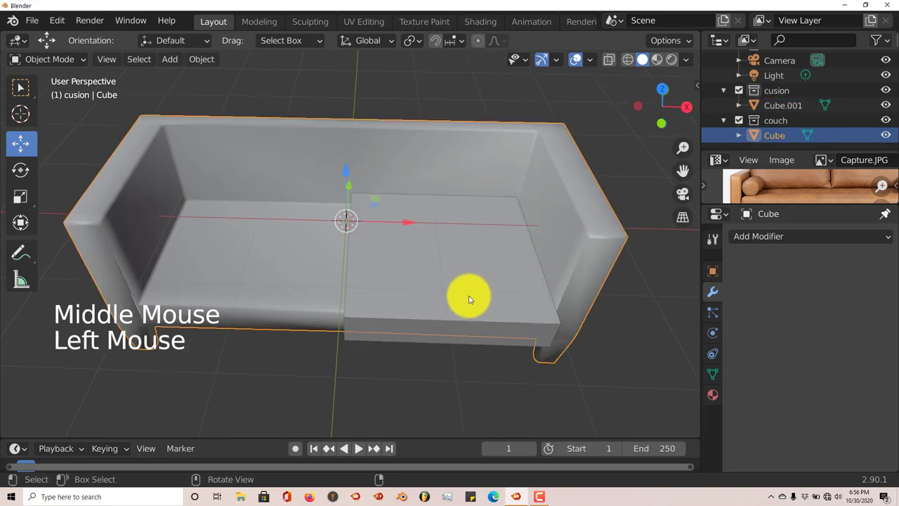
left_click(469, 321)
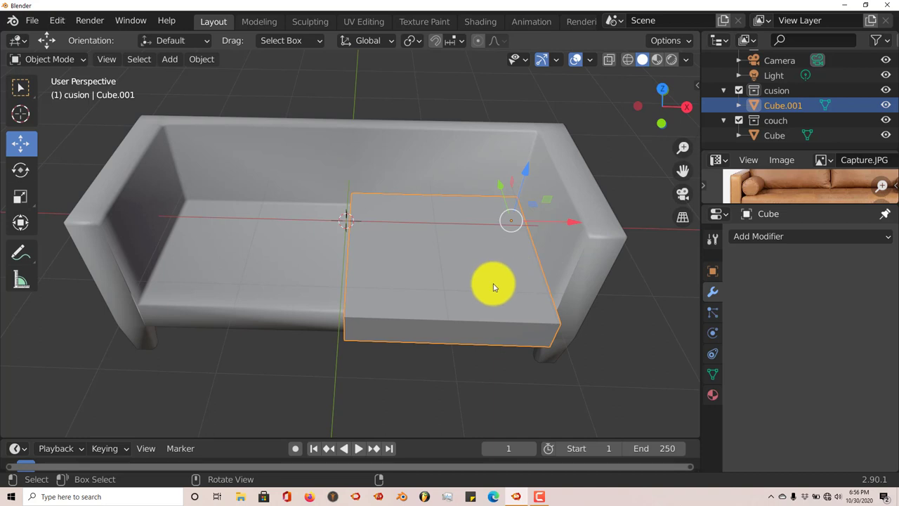
Step: Copy the seat cushion, move it about 1.5 m forward along Y, and select the sofa
key("ctrl+c")
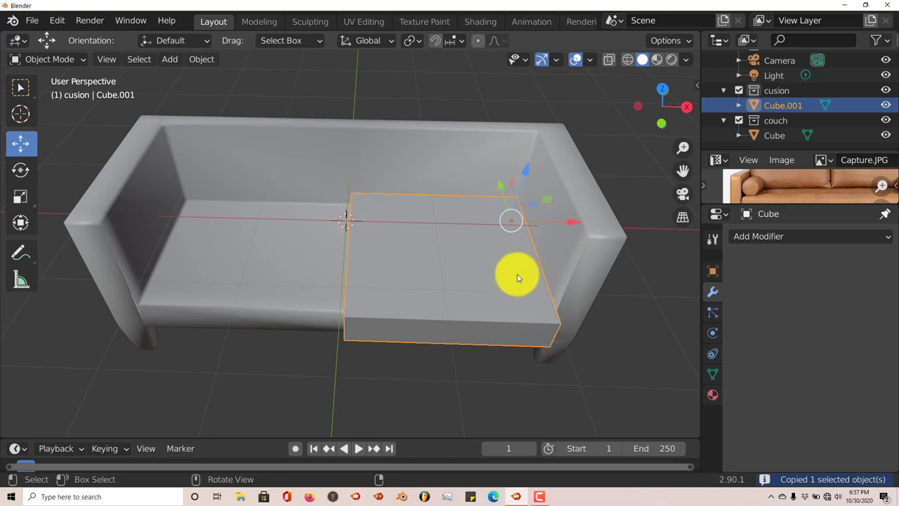
left_click_drag(498, 191, 515, 333)
double_click(591, 220)
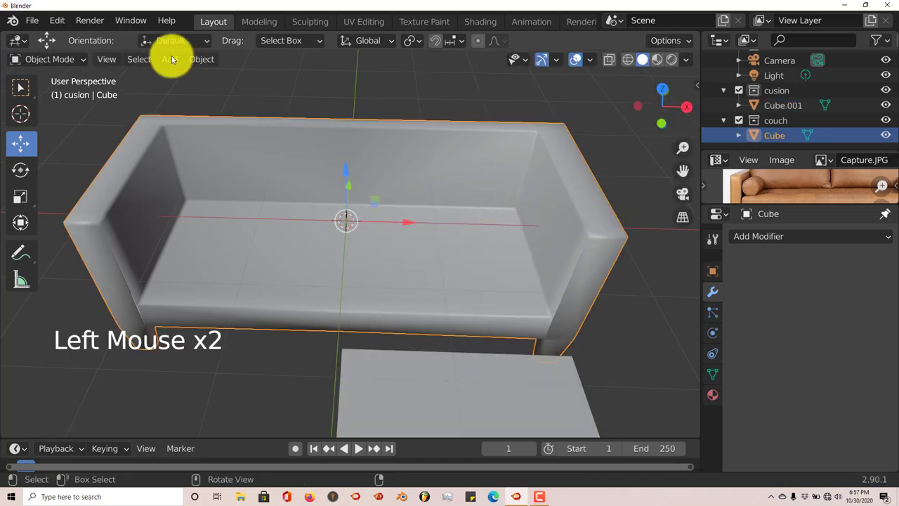
Step: Save the scene as 'couch base.blend' inside a new 'couch' folder on the Desktop
left_click(32, 20)
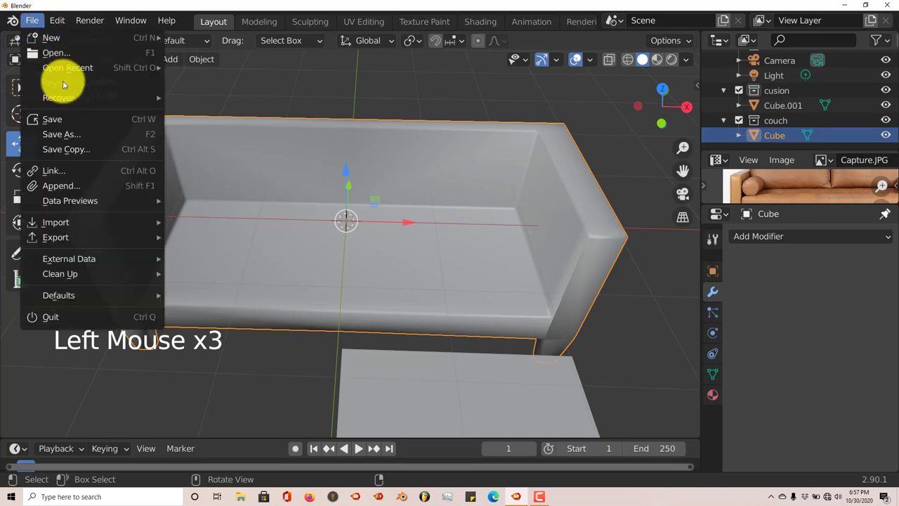
left_click(83, 117)
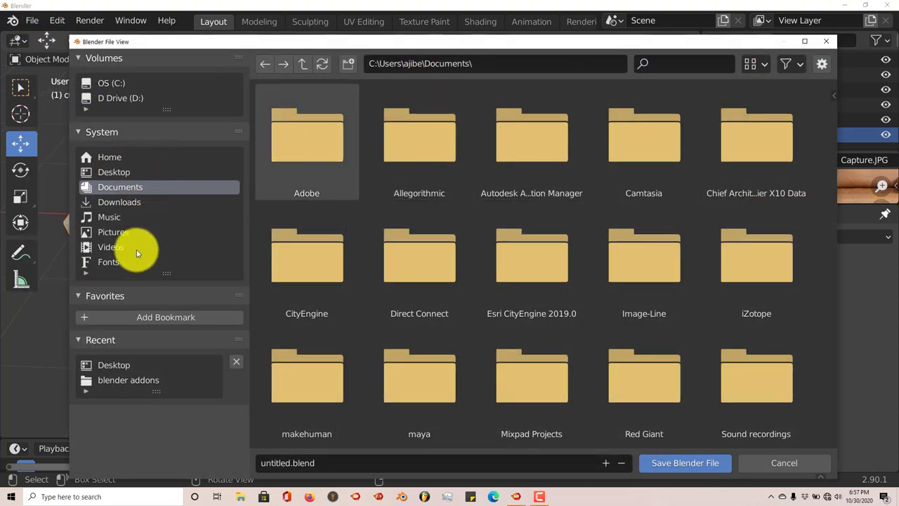
left_click(117, 173)
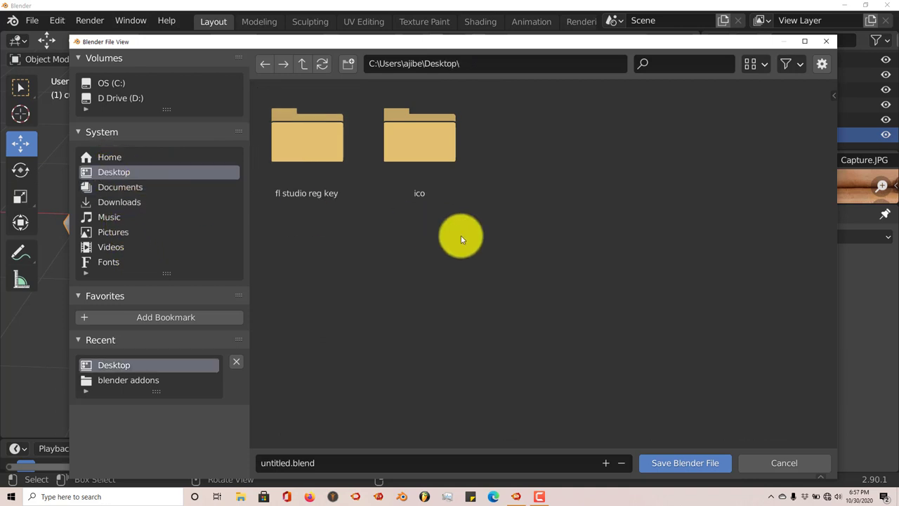
left_click(346, 63)
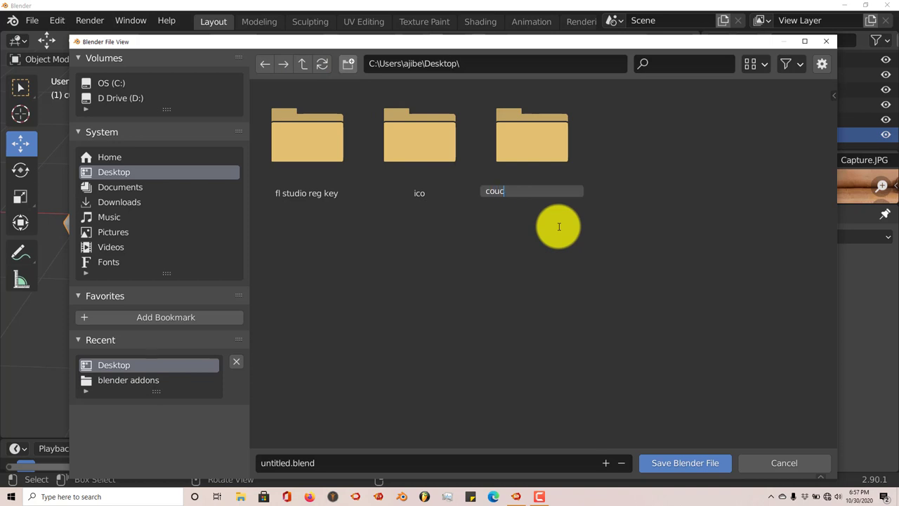
type("couch")
key("Return")
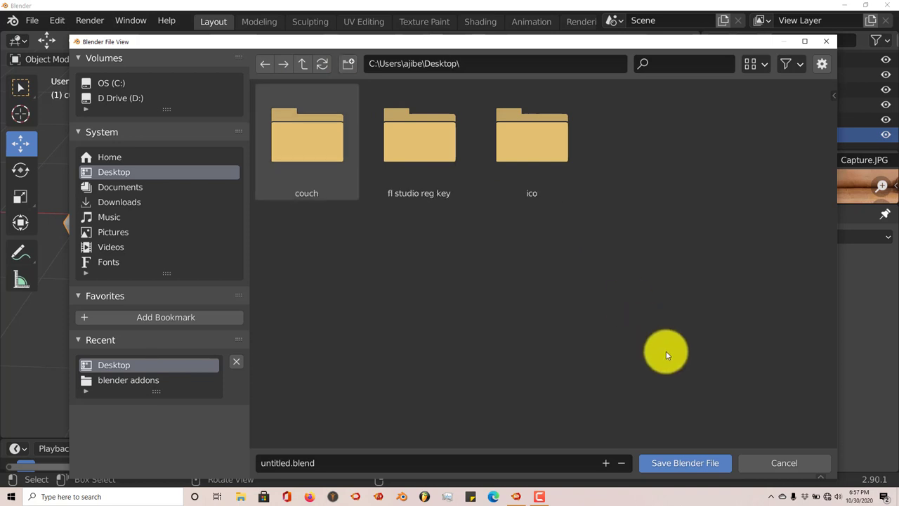
left_click(483, 464)
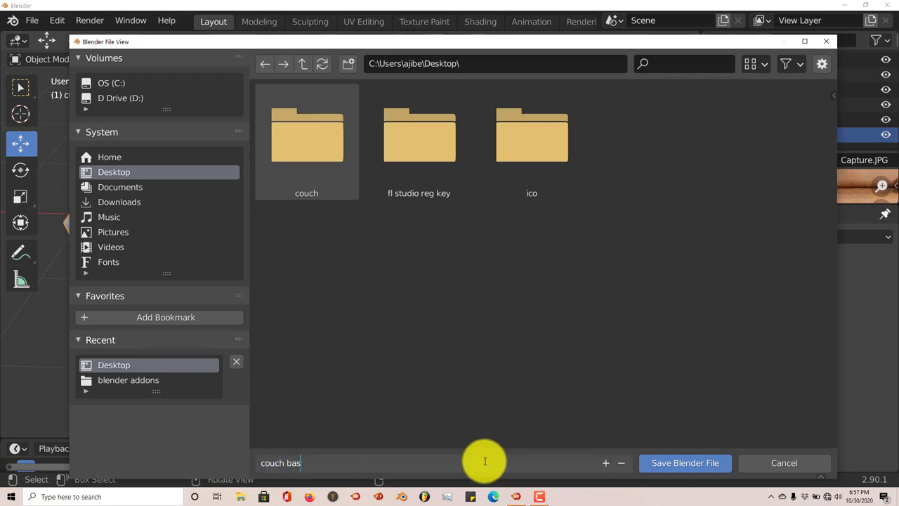
left_click(692, 465)
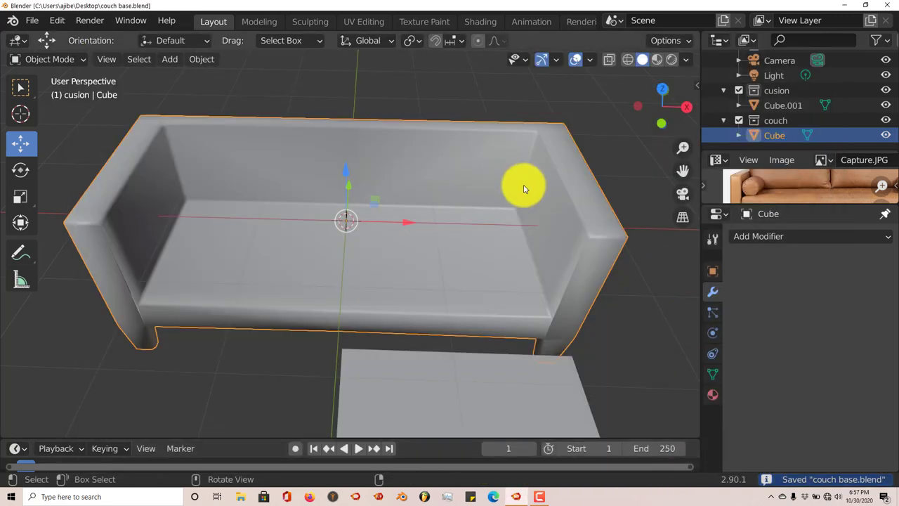
Step: Copy the moved seat cushion, then start a new General file without saving changes
left_click(475, 371)
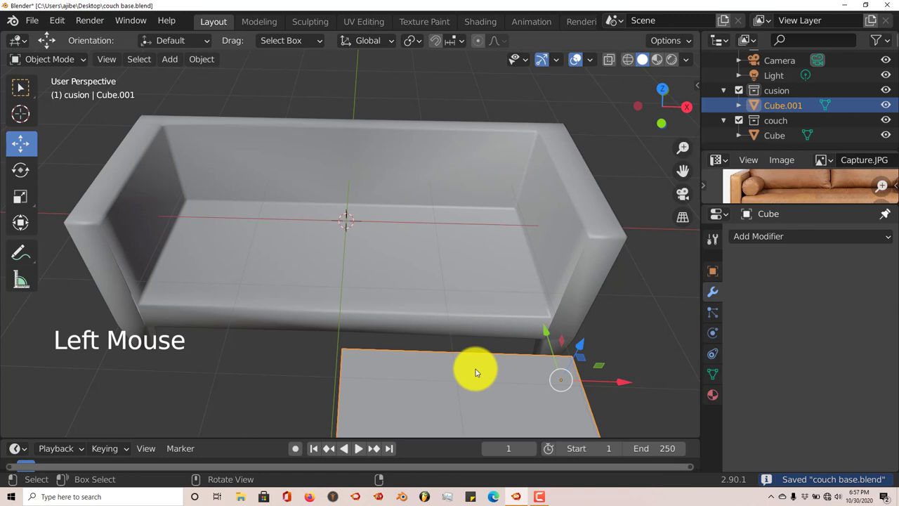
key("ctrl+c")
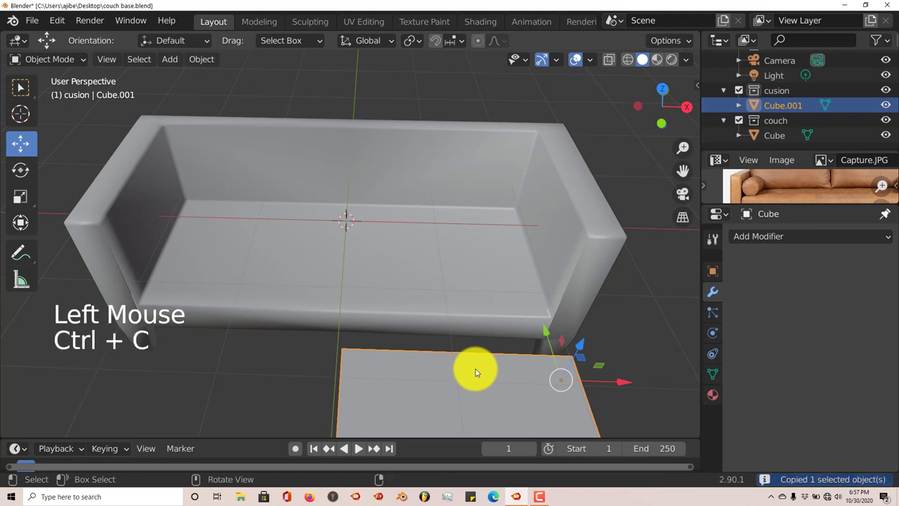
left_click(33, 20)
mouse_move(49, 37)
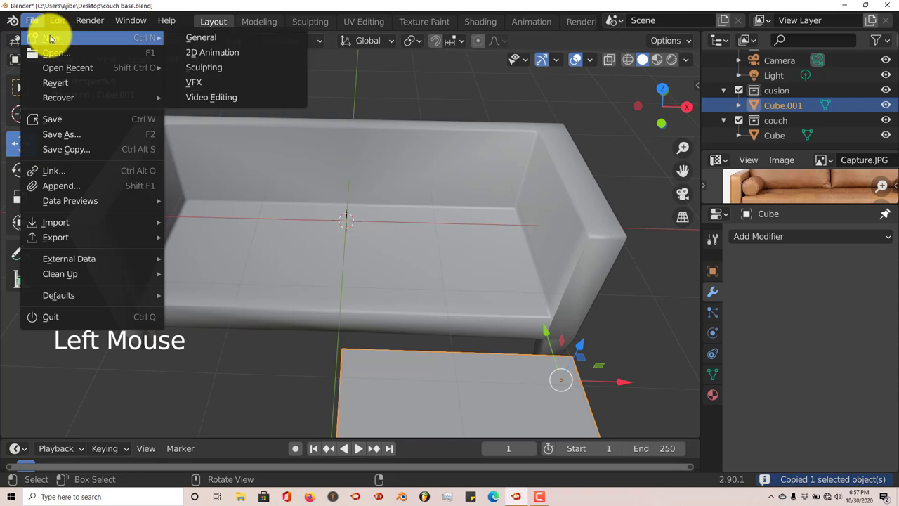
left_click(187, 37)
left_click(465, 278)
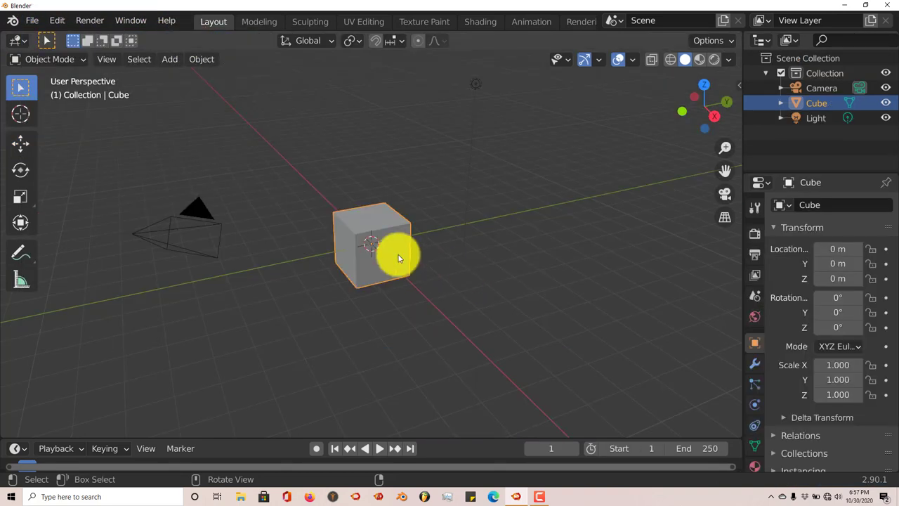
Step: Delete the default cube, paste the copied slab Cube.001, and select it in top view
key("Delete")
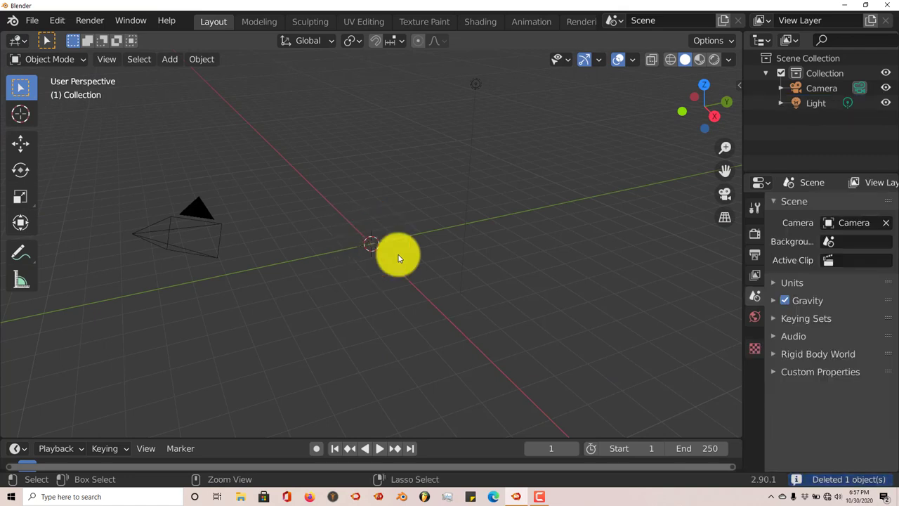
key("ctrl+v")
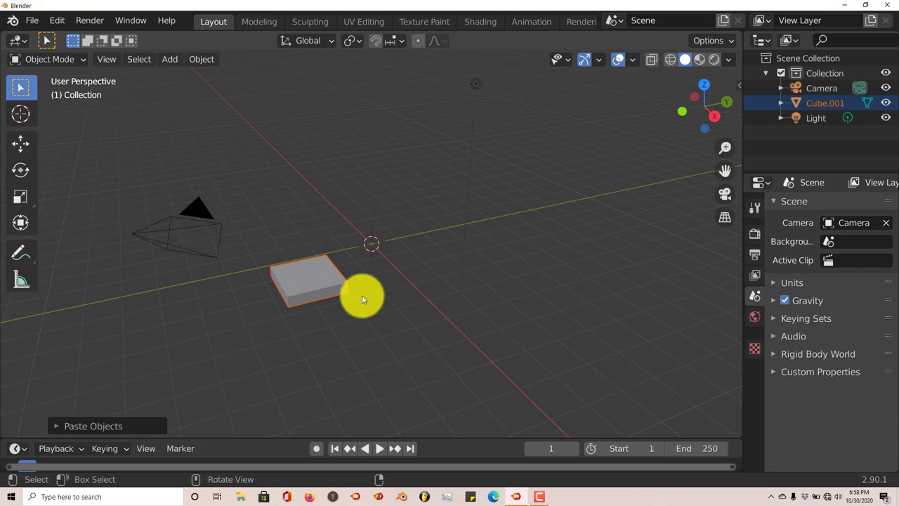
key("KP_7")
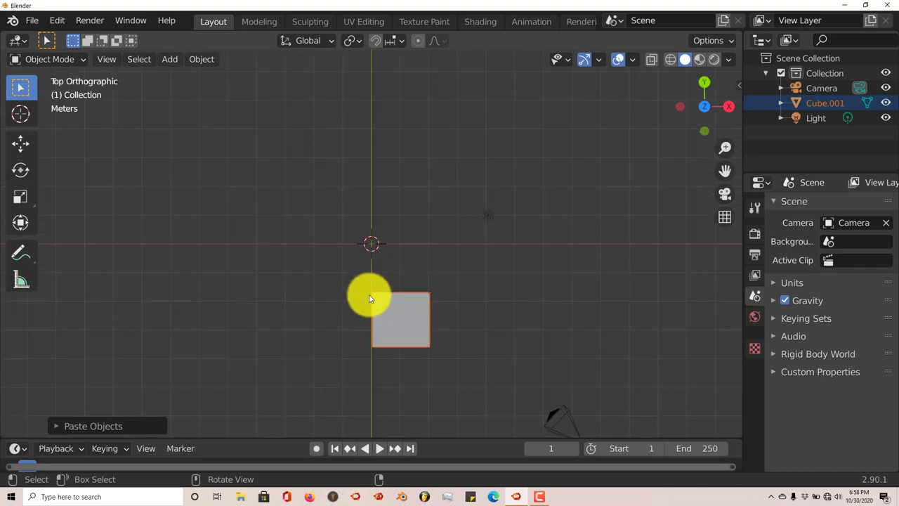
scroll(372, 322, "up", 3)
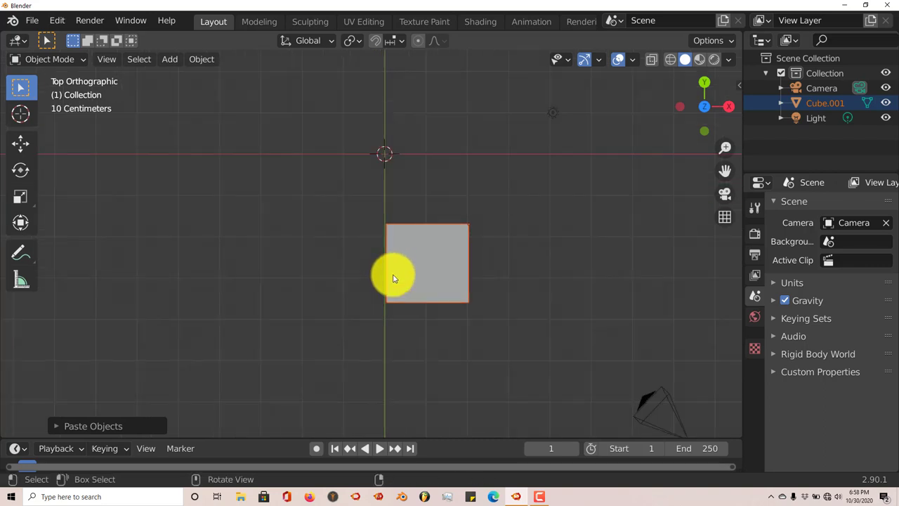
left_click(424, 283)
scroll(483, 273, "up", 3)
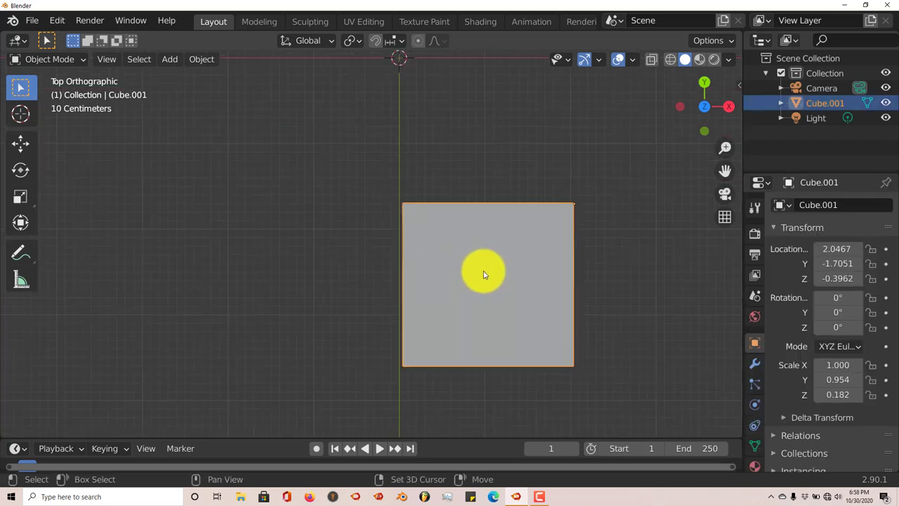
middle_click_drag(482, 271, 410, 237, "shift")
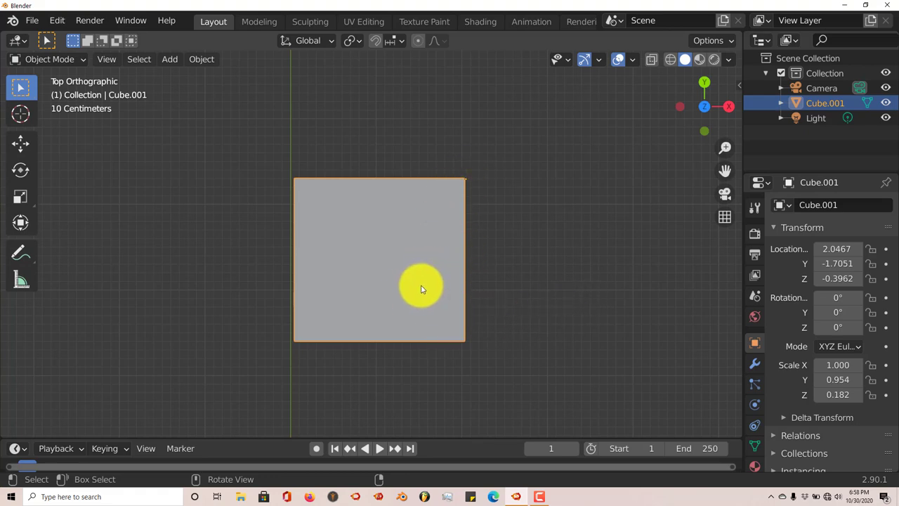
Step: Add a Subdivision Surface modifier at level 2 to the slab Cube.001
left_click(752, 363)
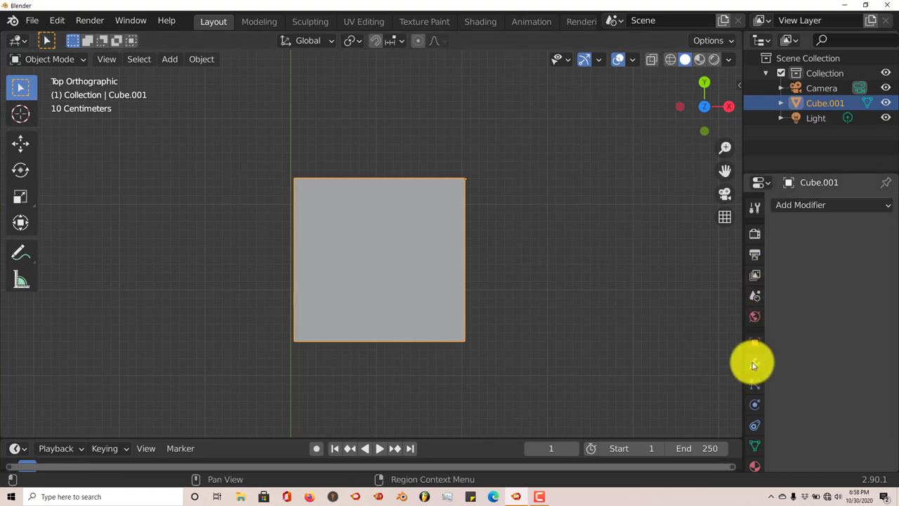
left_click(829, 208)
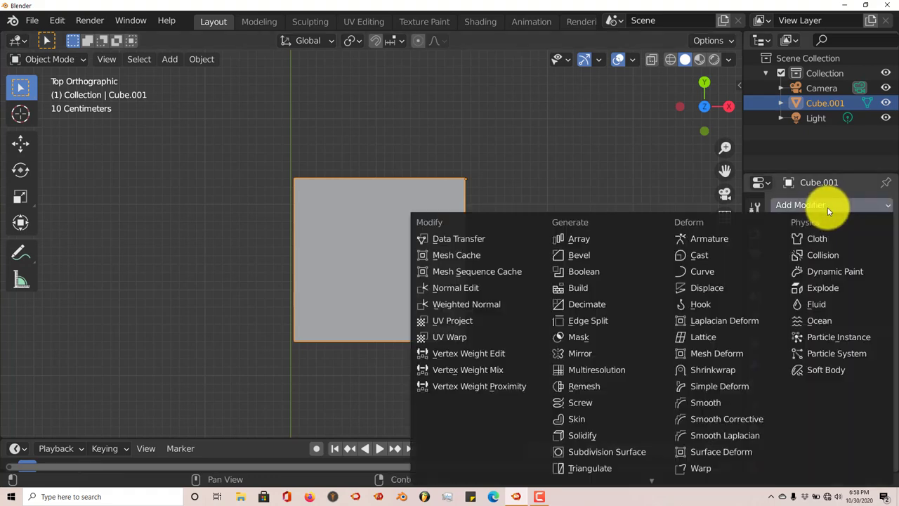
left_click(622, 454)
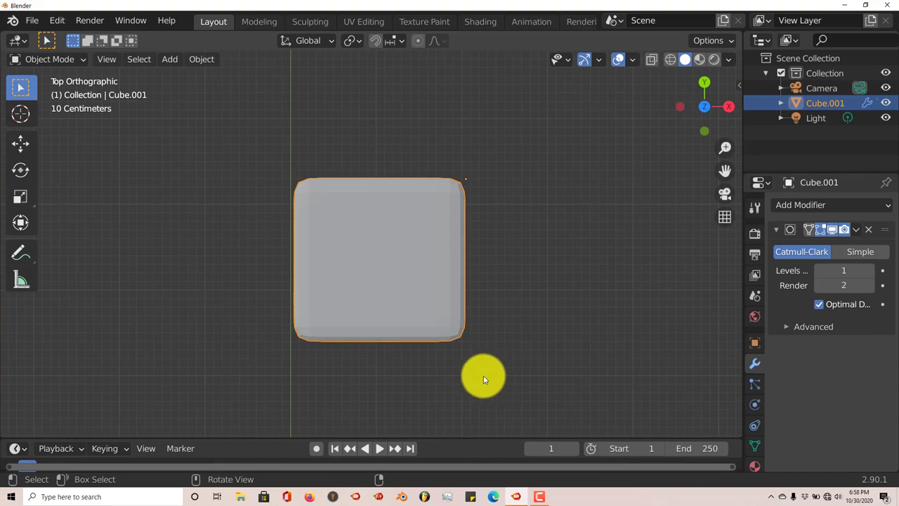
scroll(482, 379, "up", 1)
middle_click_drag(478, 374, 461, 255)
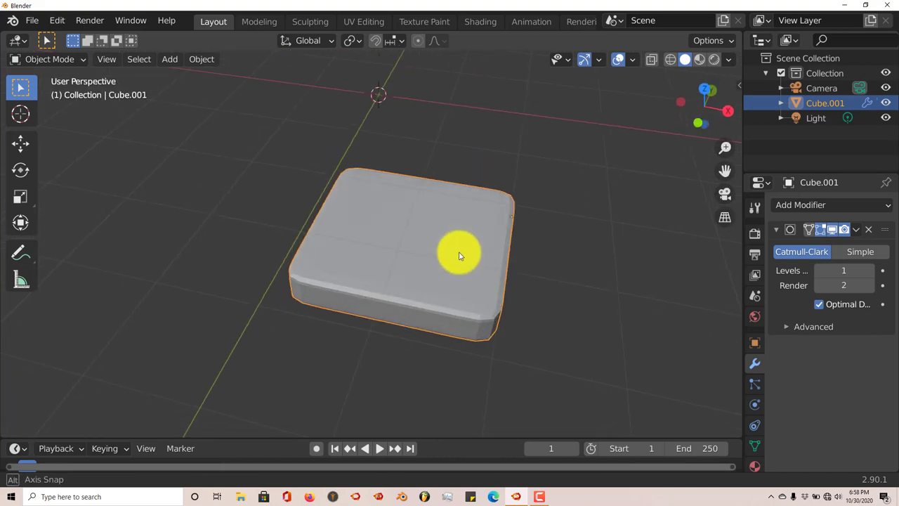
left_click(870, 271)
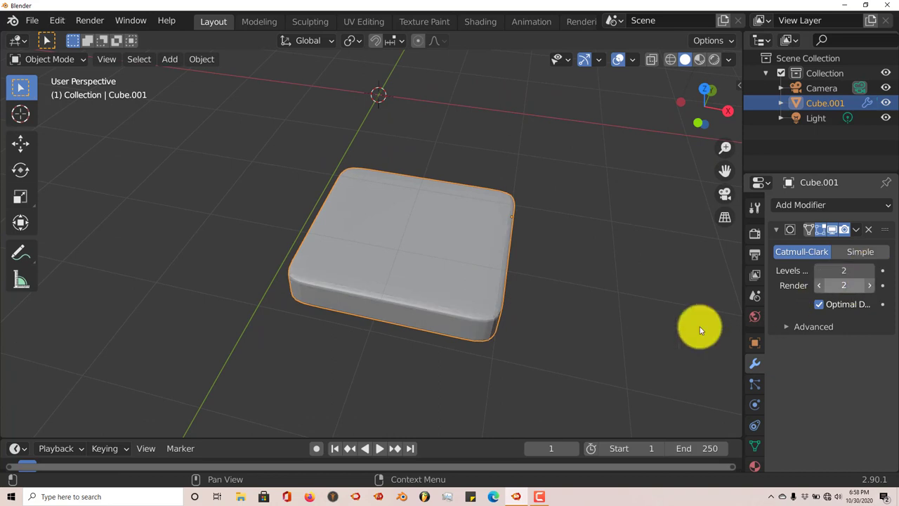
middle_click_drag(523, 303, 510, 315)
Step: Shade the cushion smooth, apply the subdivision to its mesh, and copy it
right_click(508, 309)
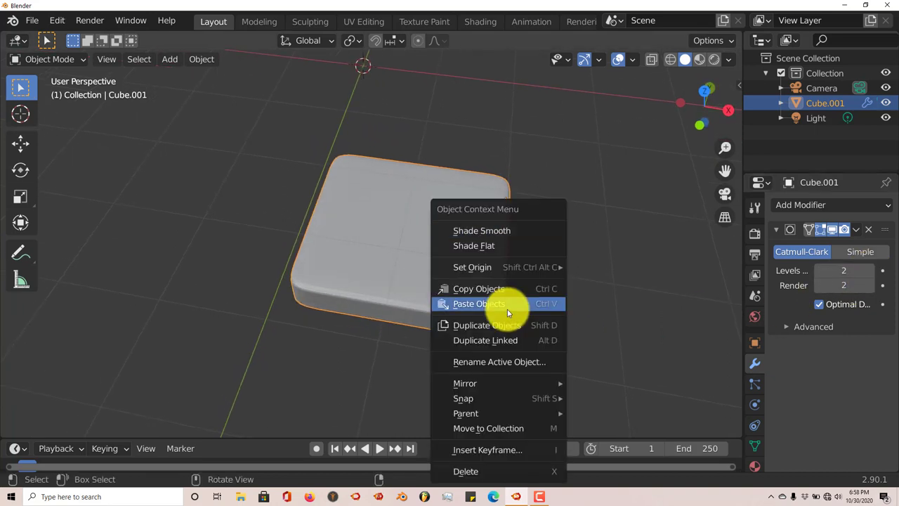
left_click(513, 235)
mouse_move(478, 307)
middle_mouse_down()
mouse_move(478, 355)
mouse_move(456, 281)
mouse_move(444, 311)
mouse_move(456, 301)
mouse_move(454, 249)
middle_mouse_up()
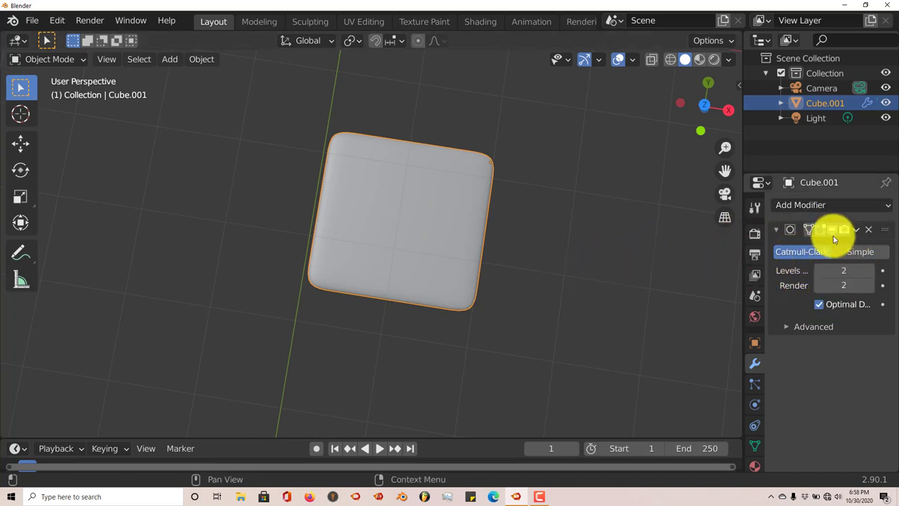
left_click(857, 233)
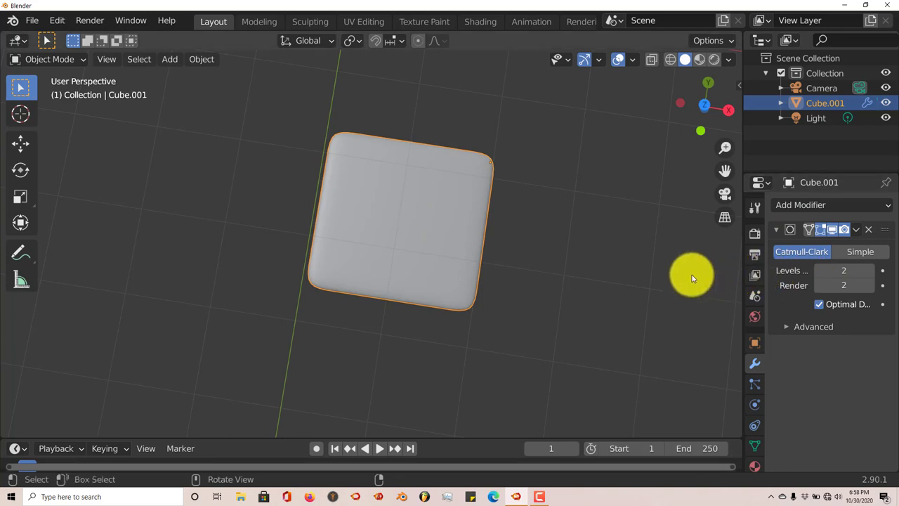
left_click(855, 230)
left_click(819, 248)
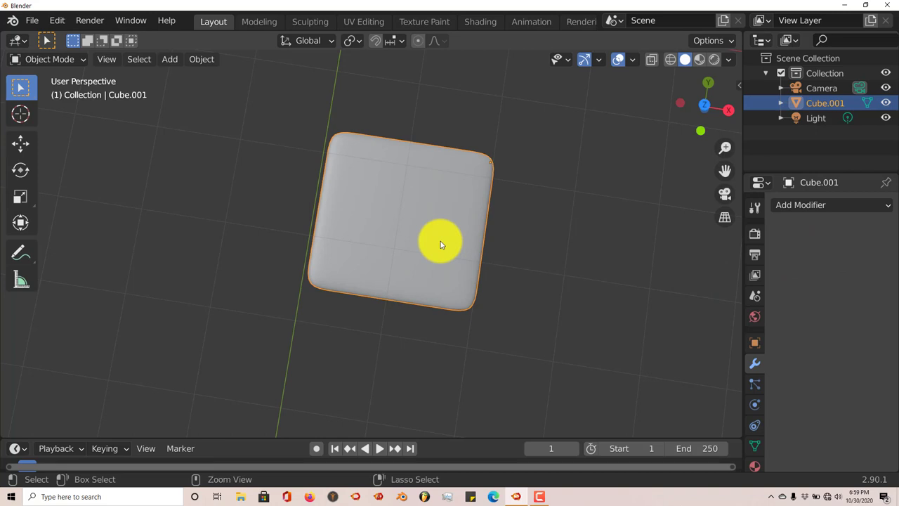
key("ctrl+c")
Step: Reopen couch base.blend from recent files without saving the cushion scene
left_click(32, 21)
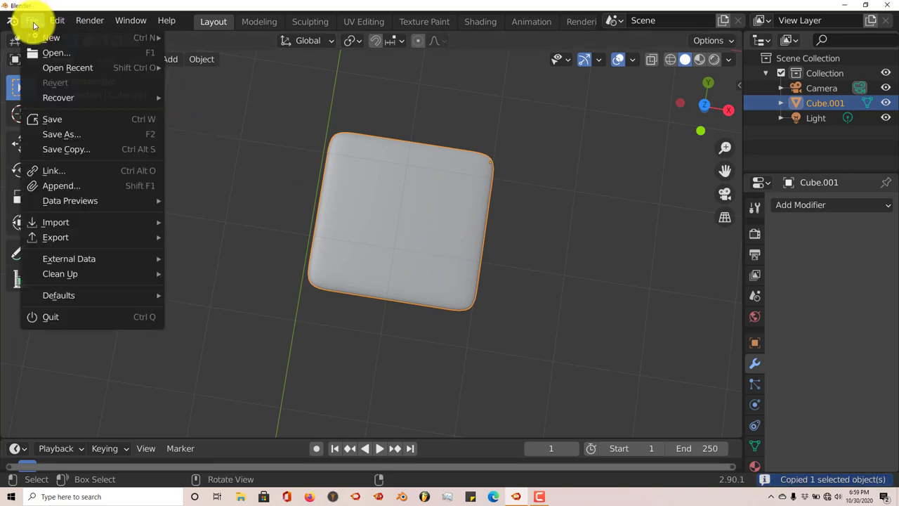
mouse_move(60, 67)
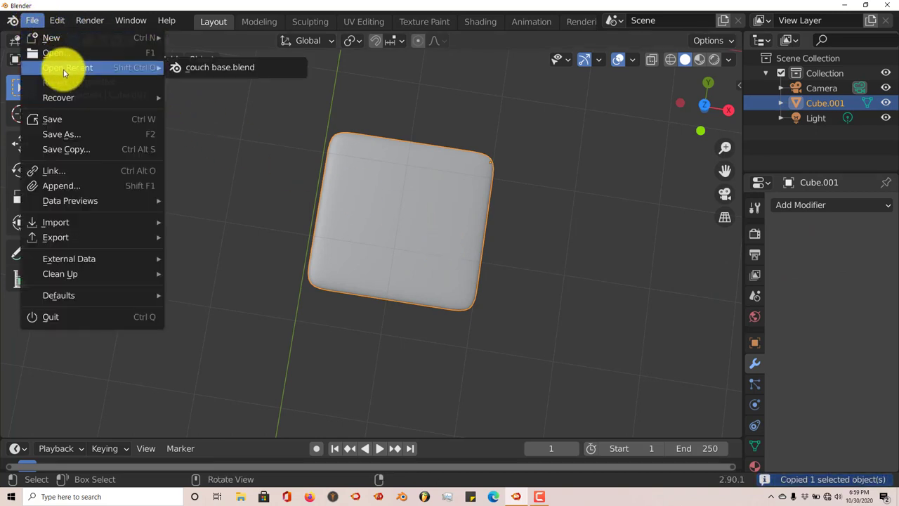
left_click(198, 66)
left_click(458, 276)
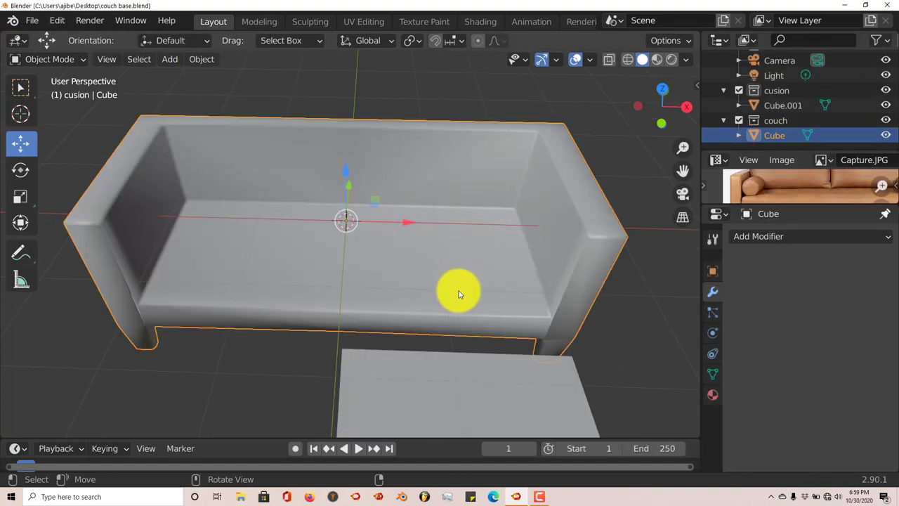
Step: Replace the flat slab Cube.001 with the pasted rounded cushion and lift it upward
left_click(464, 395)
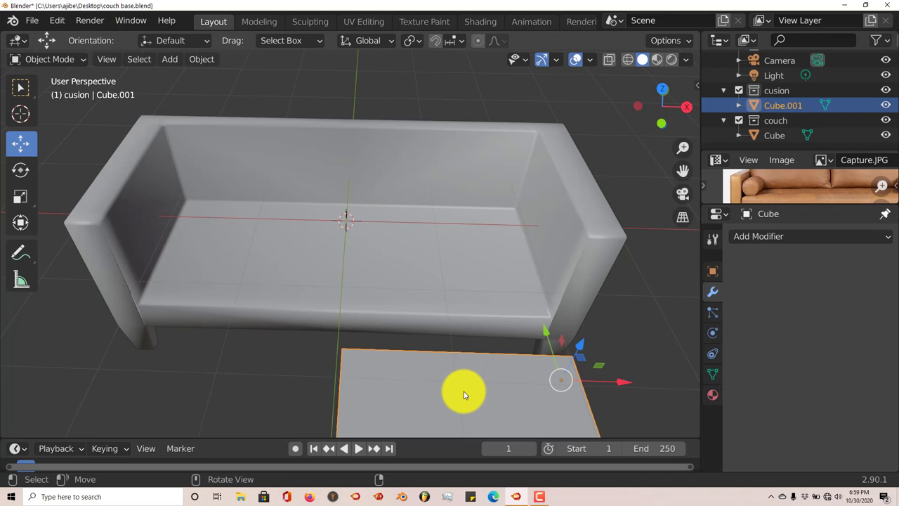
key("Delete")
key("ctrl+v")
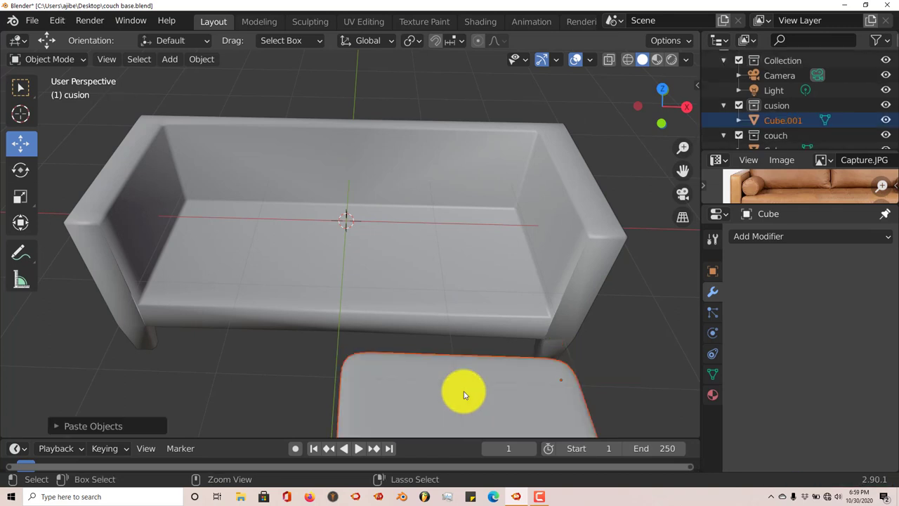
scroll(499, 397, "down", 3)
scroll(500, 398, "down", 2)
middle_click_drag(491, 390, 213, 250)
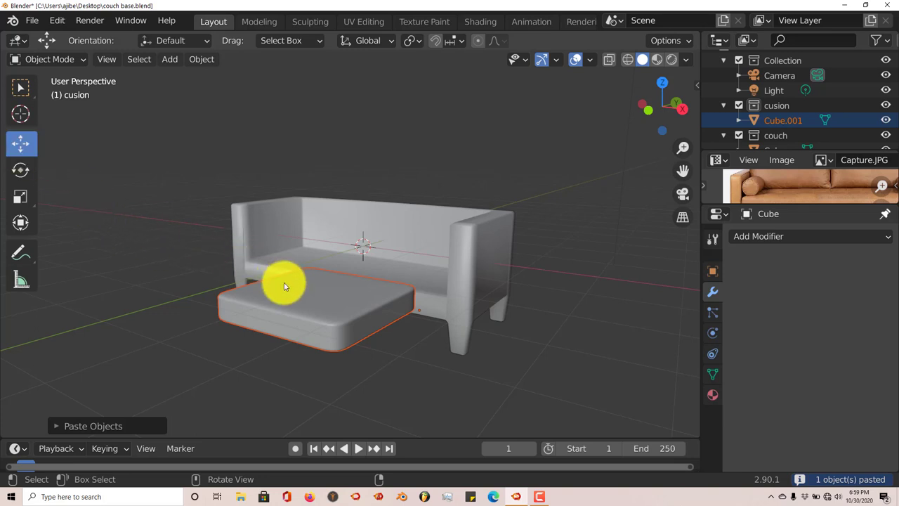
left_click(295, 300)
left_click_drag(418, 247, 425, 230)
Step: Move the cushion back and sideways onto the seat's right half, then lower it into the seat well
key("KP_7")
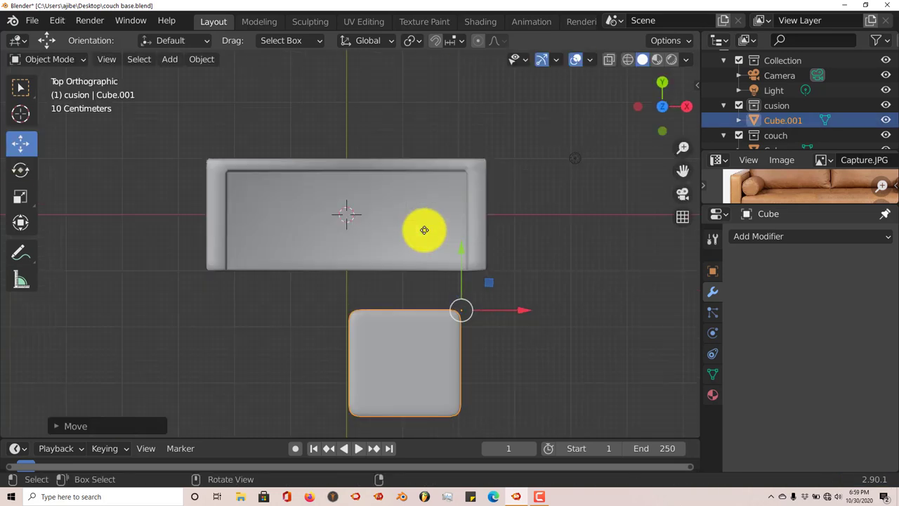
left_click_drag(457, 257, 457, 118)
mouse_move(521, 171)
left_mouse_down()
mouse_move(530, 171)
mouse_move(529, 181)
left_mouse_up()
middle_click_drag(530, 182, 493, 249)
key("KP_1")
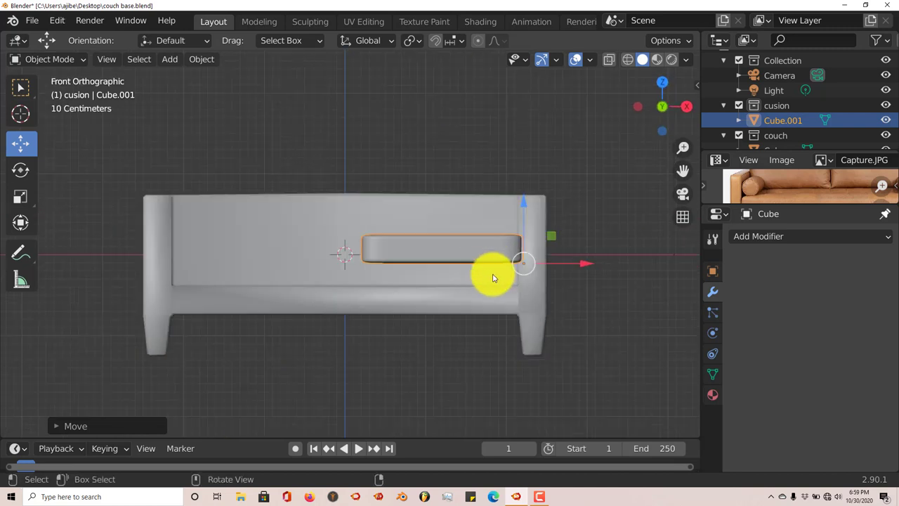
scroll(482, 277, "up", 1)
middle_click_drag(476, 305, 418, 239, "shift")
left_click_drag(519, 166, 516, 189)
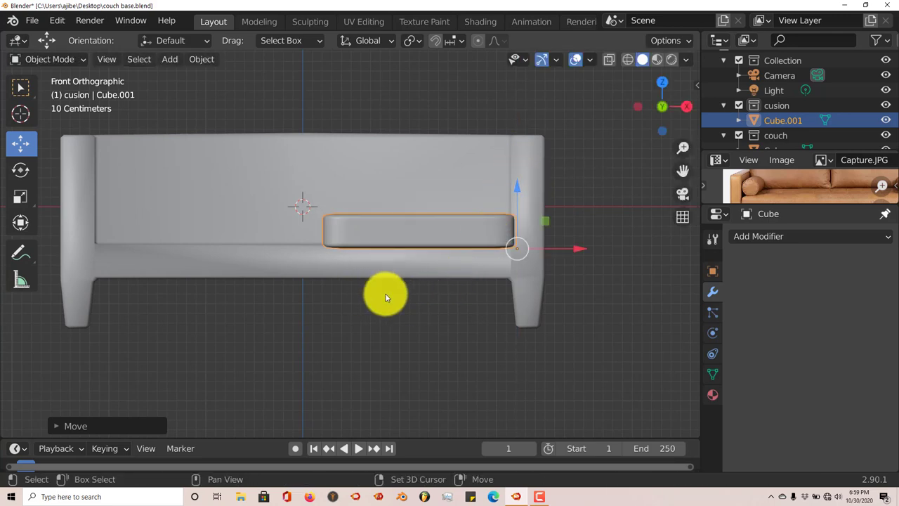
Step: Duplicate the cushion onto the seat's left half and widen the right cushion along X
key("shift+d")
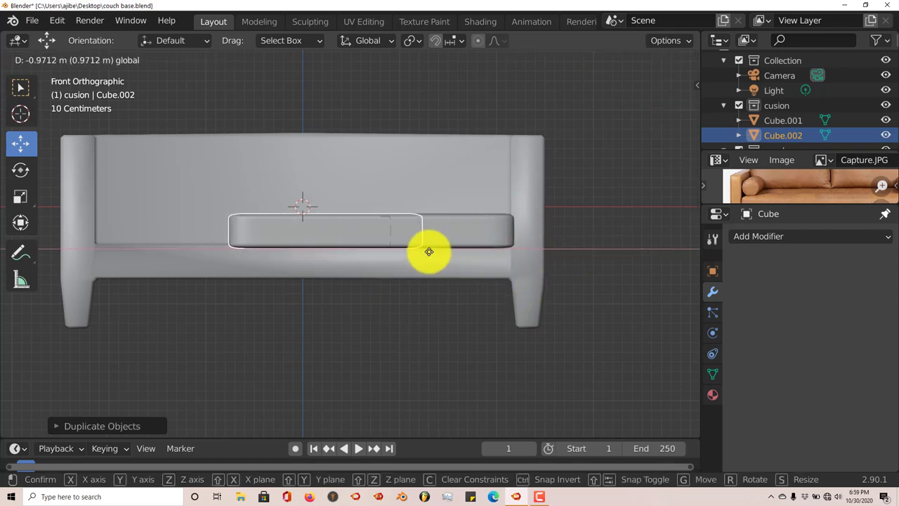
left_click(355, 252)
left_click(373, 234)
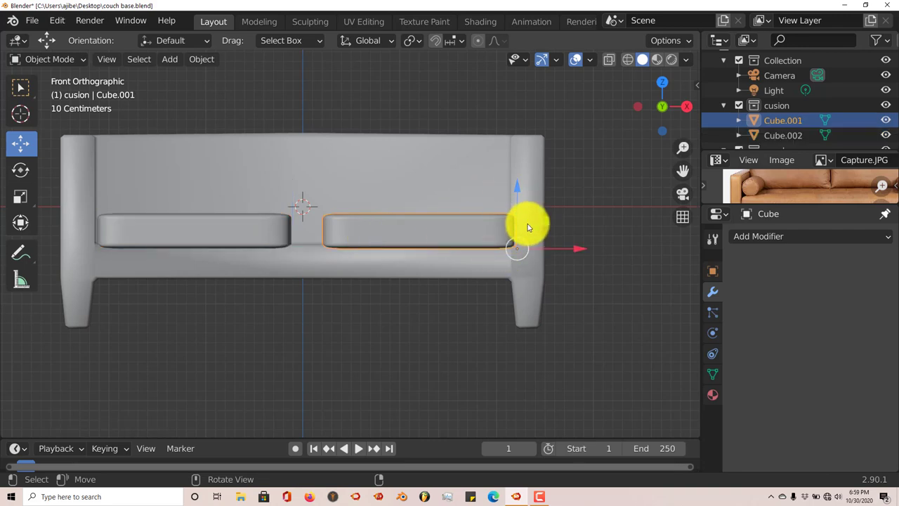
key("s")
key("x")
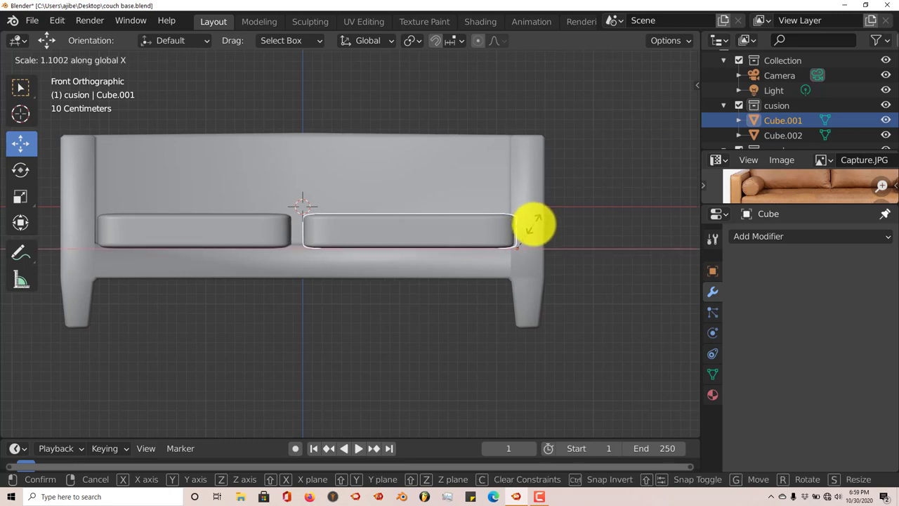
left_click(534, 225)
Step: Slide the left cushion Cube.002 toward the sofa centre and widen it along X
left_click(249, 234)
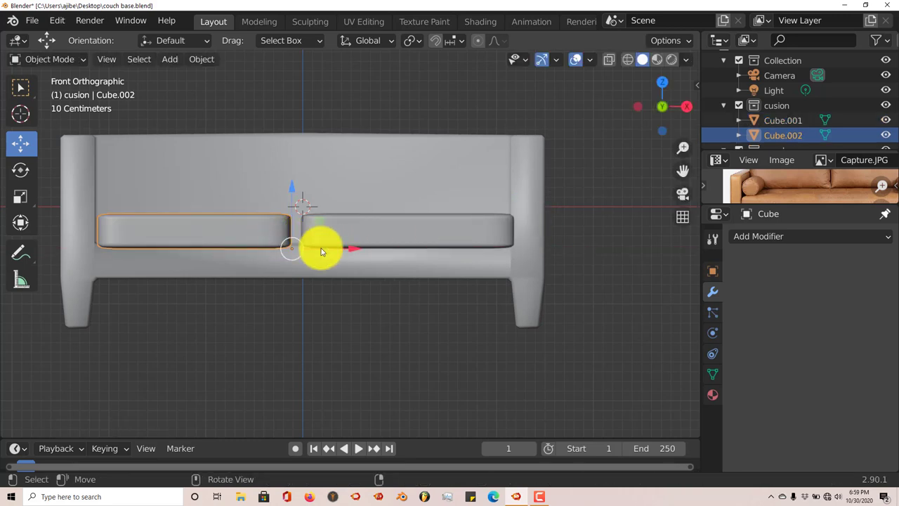
left_click_drag(343, 249, 356, 251)
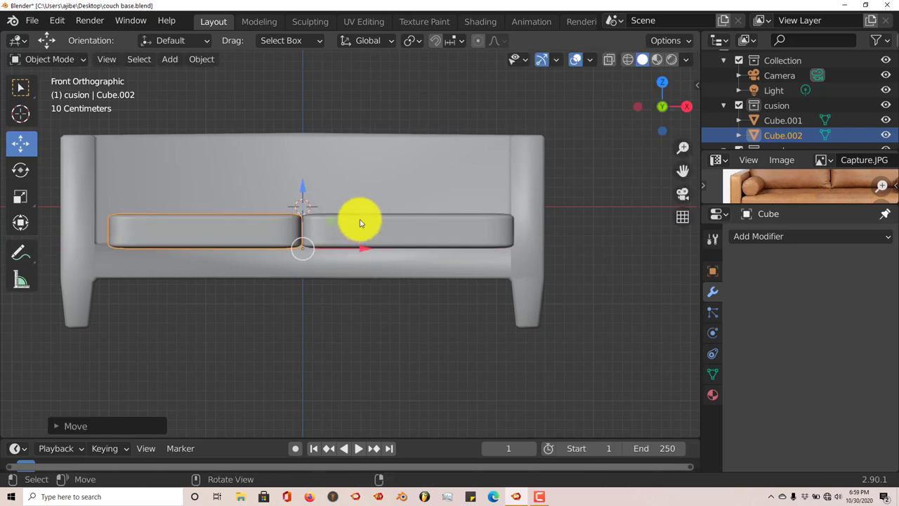
key("s")
key("x")
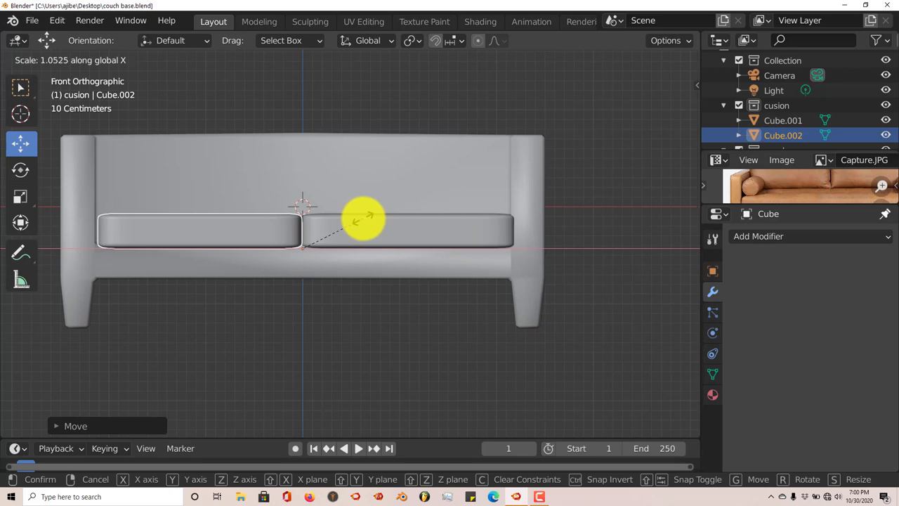
left_click(363, 219)
middle_click_drag(361, 218, 375, 187)
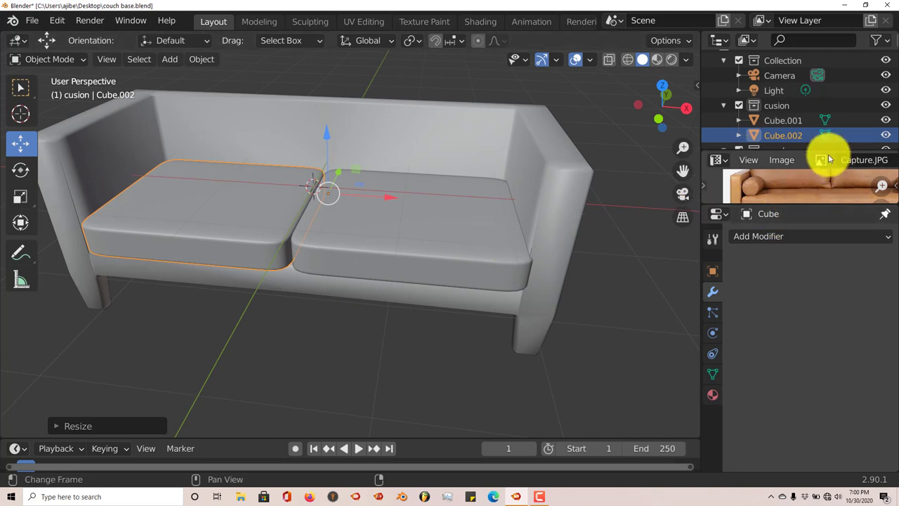
Step: Enlarge the reference photo area and select both seat cushions, Cube.001 and Cube.002
left_click_drag(827, 148, 826, 104)
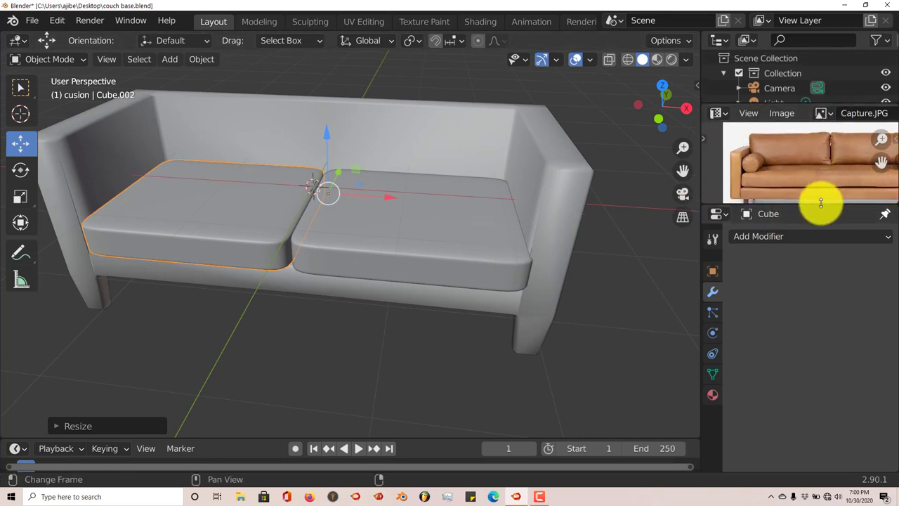
left_click_drag(821, 203, 821, 274)
middle_click_drag(823, 192, 803, 210)
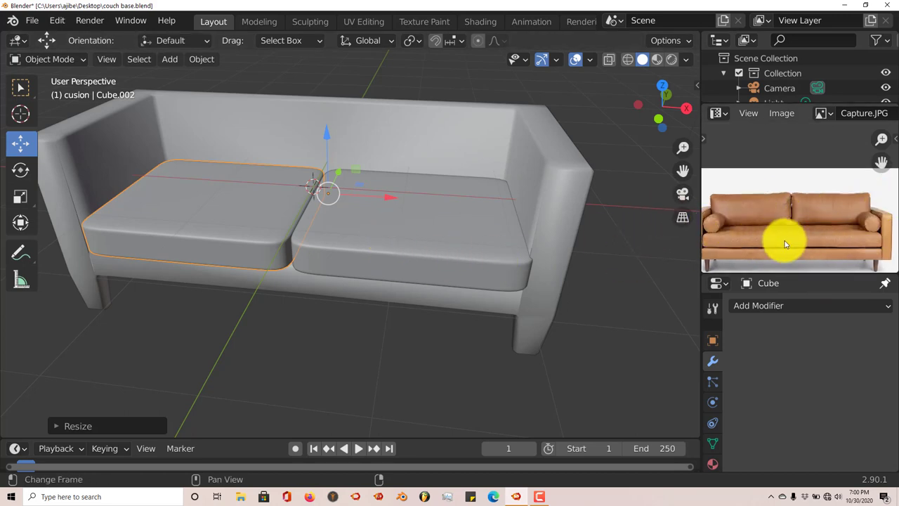
left_click(428, 240)
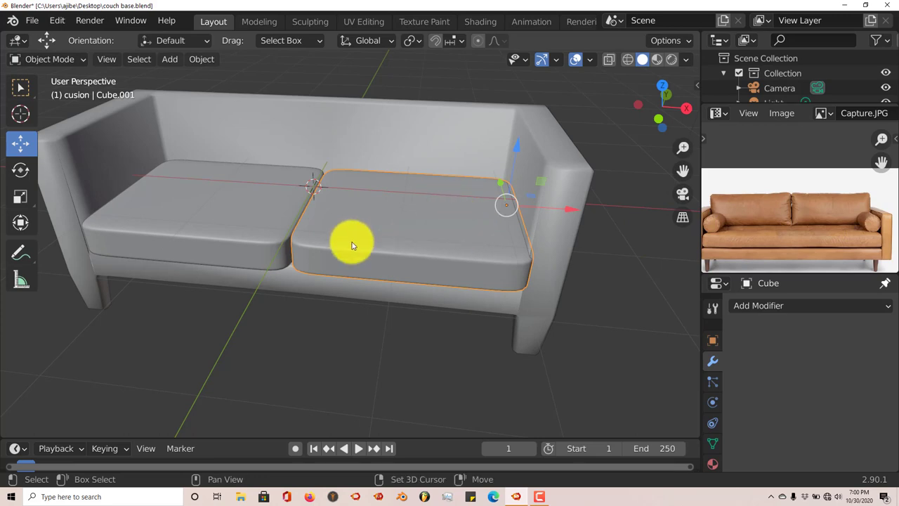
left_click(258, 234, "shift")
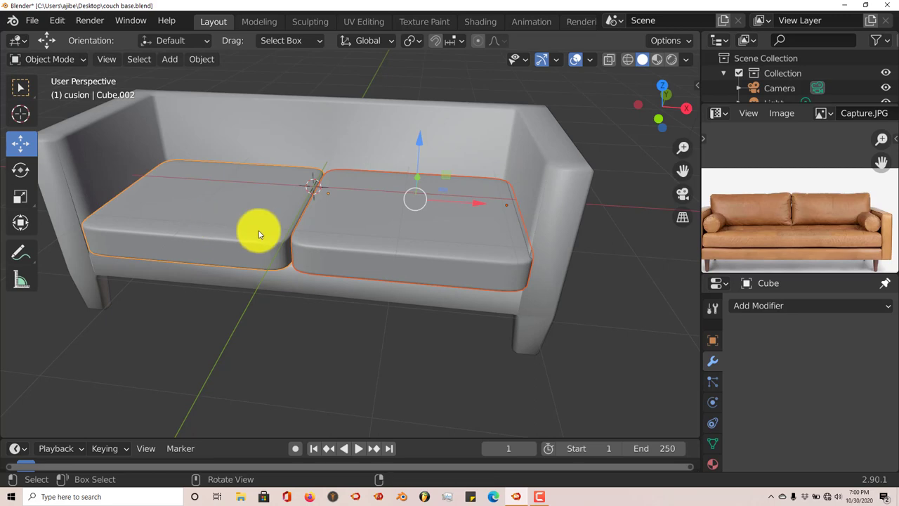
Step: Duplicate both seat cushions in place and rotate the copies 90° upright in right view
key("shift+d")
right_click(354, 244)
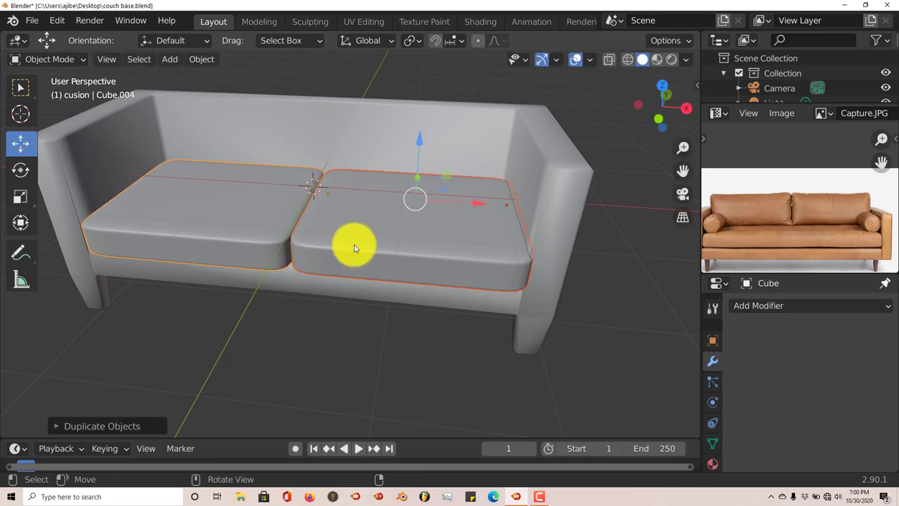
key("KP_3")
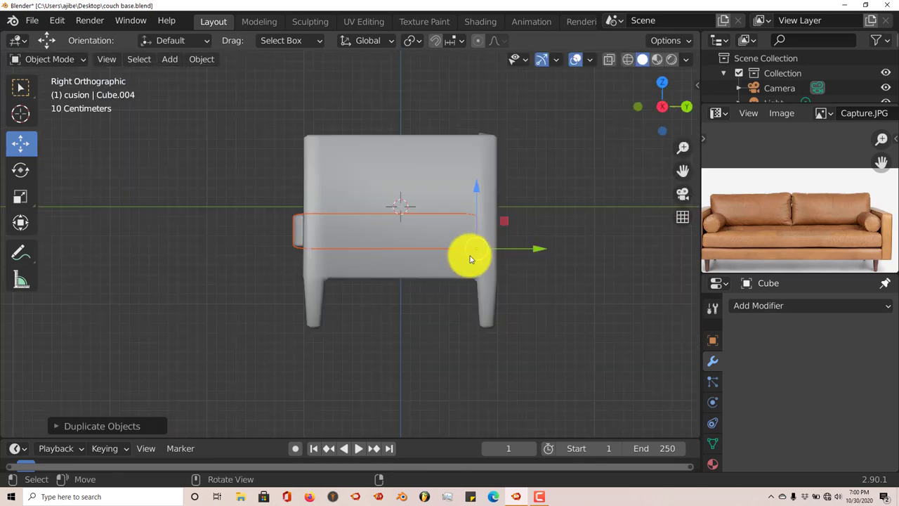
key("r")
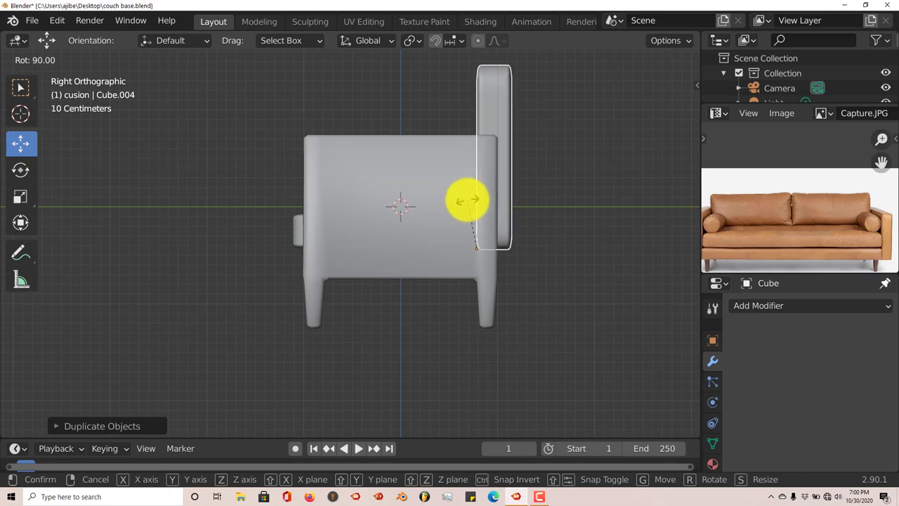
left_click(467, 201)
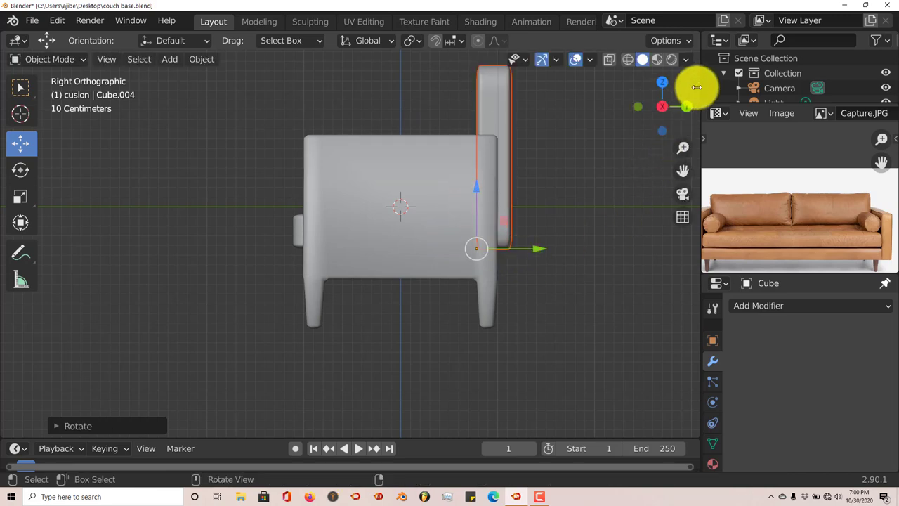
Step: Move the upright copies back behind the seats and raise them against the backrest
key("n")
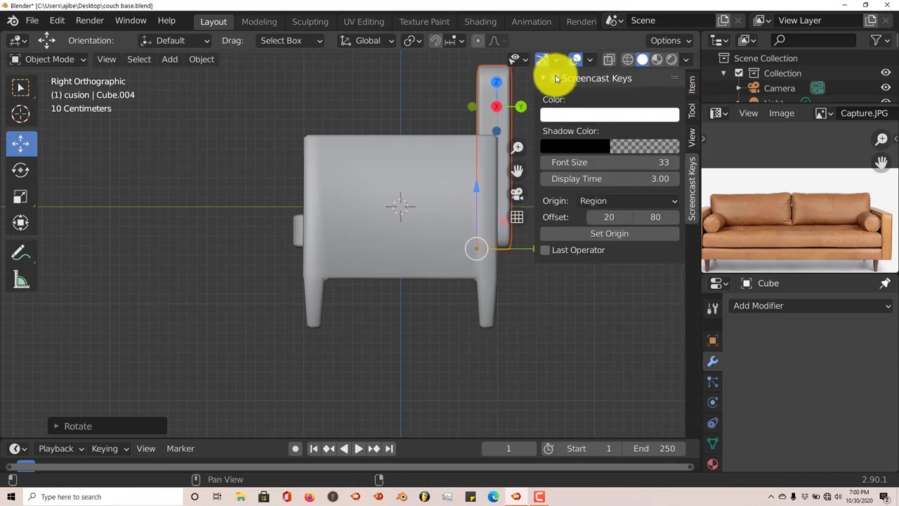
left_click_drag(536, 110, 711, 131)
left_click_drag(531, 245, 513, 251)
left_click_drag(457, 186, 460, 155)
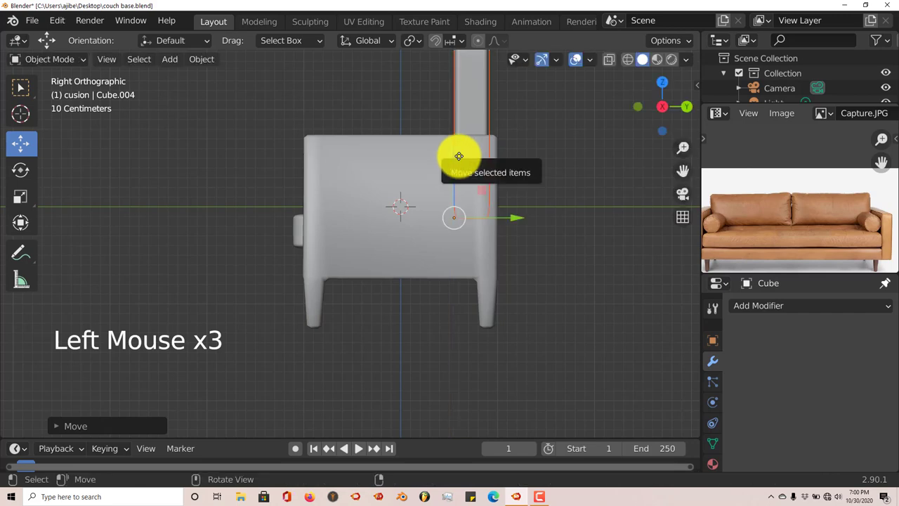
key("KP_1")
scroll(458, 156, "down", 1)
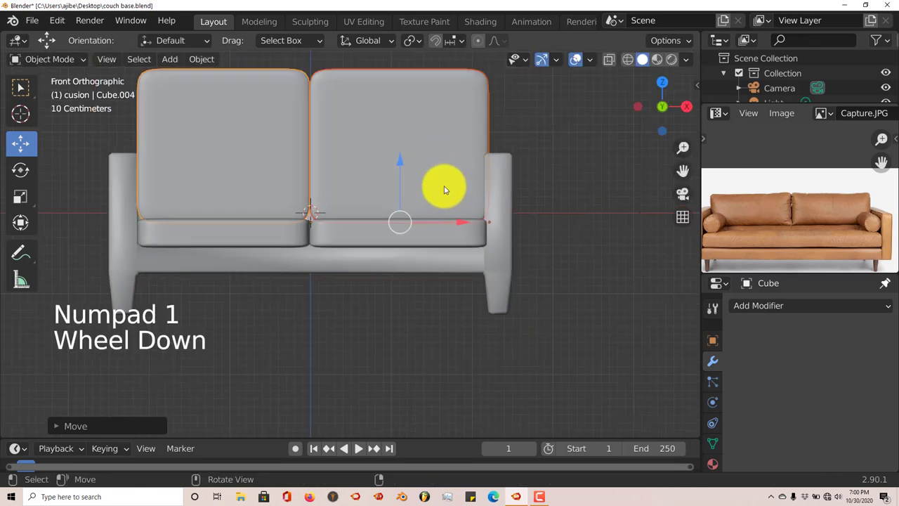
Step: Scale the two back cushions along Z to about 0.65 of their height
key("s")
key("z")
right_click(443, 143)
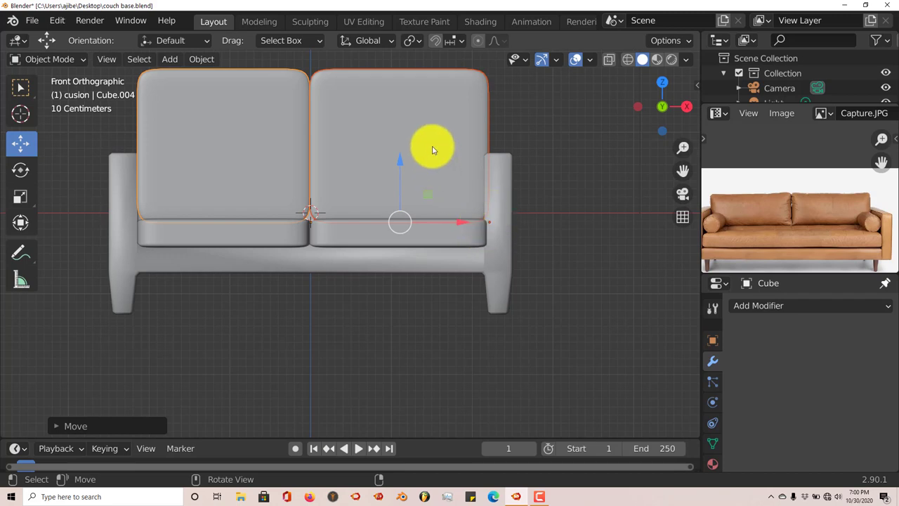
key("s")
key("z")
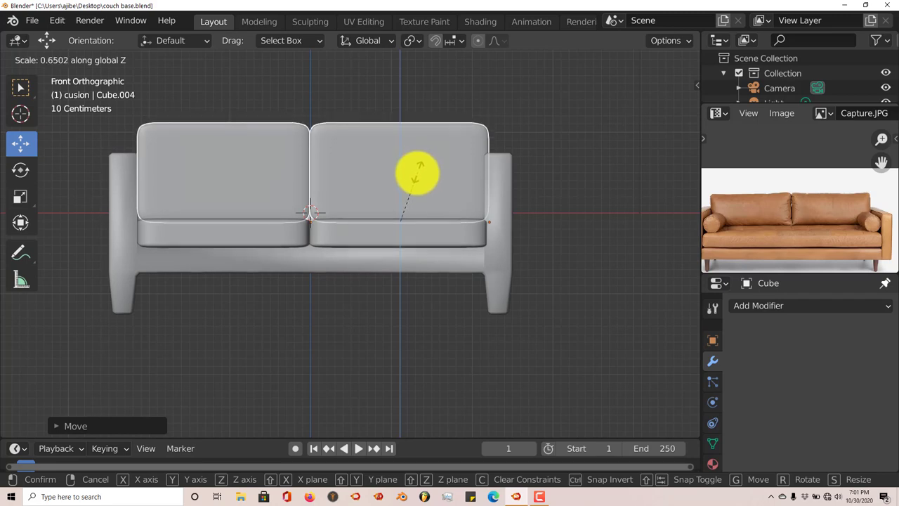
left_click(419, 173)
middle_click_drag(408, 211, 376, 300)
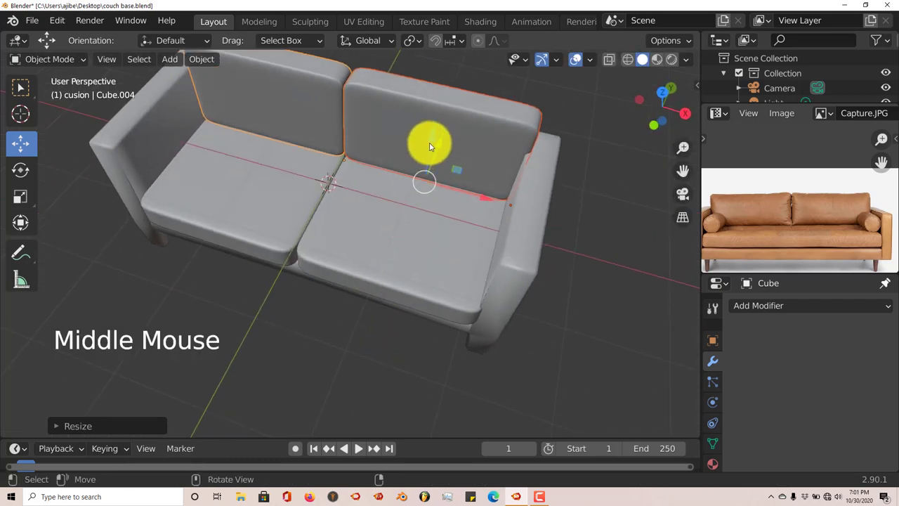
Step: Raise the back cushions slightly and nudge them sideways along X
left_click_drag(427, 140, 433, 136)
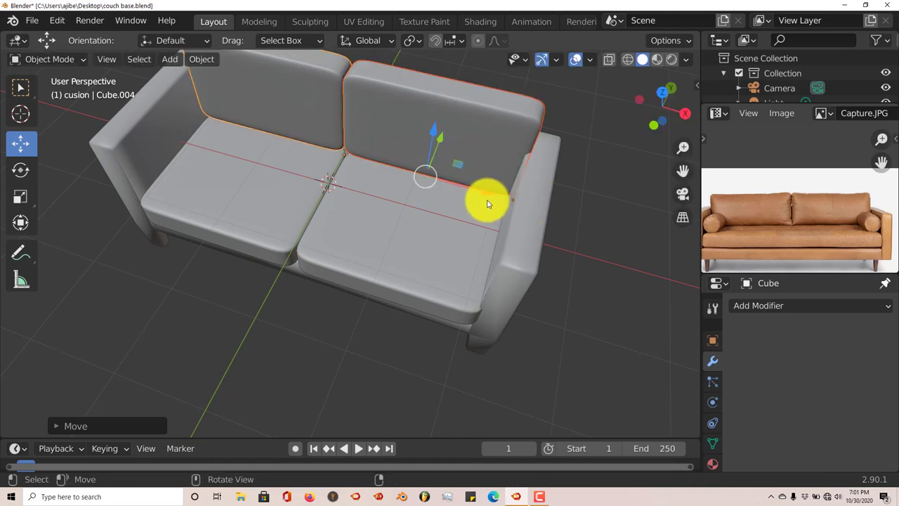
left_click_drag(484, 192, 482, 193)
middle_click_drag(482, 192, 500, 176)
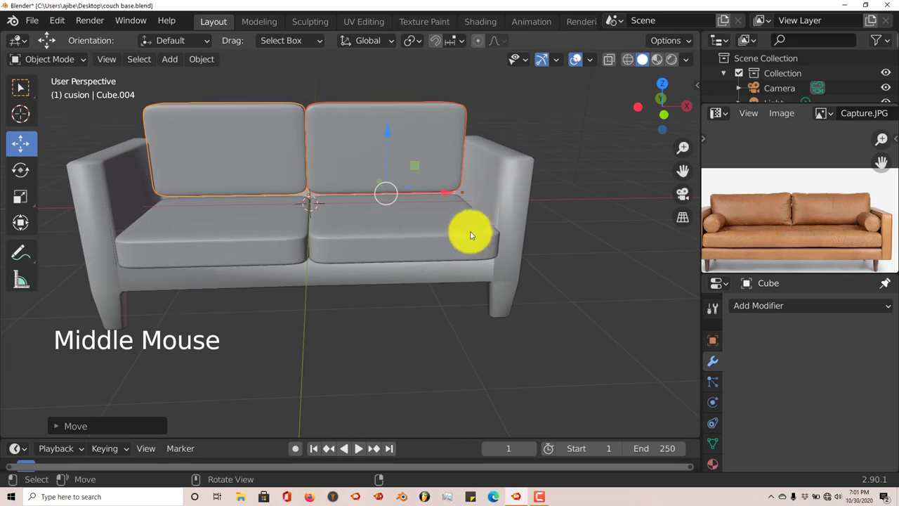
middle_click_drag(470, 235, 429, 268)
left_click(418, 283)
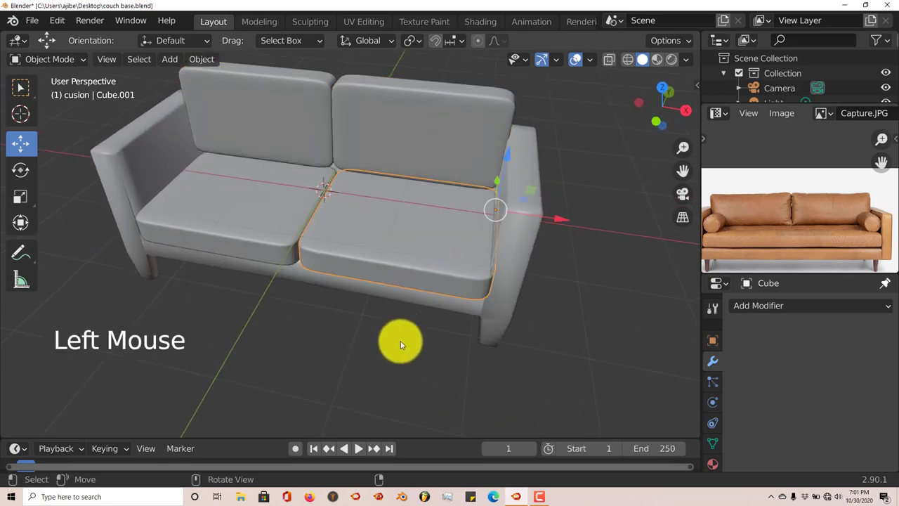
middle_click_drag(403, 341, 418, 320, "shift")
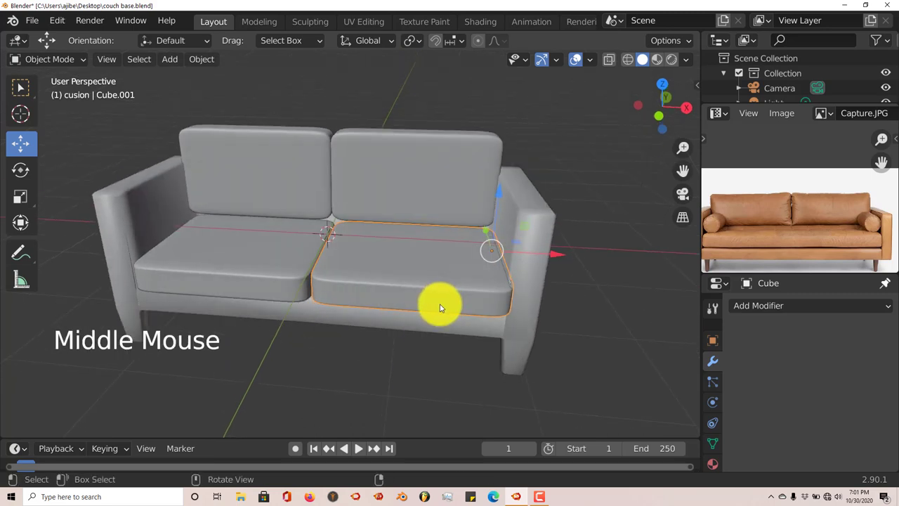
Step: Zoom the reference photo in on its leather cushions to compare with the model
scroll(776, 246, "up", 2)
middle_click_drag(777, 247, 780, 227)
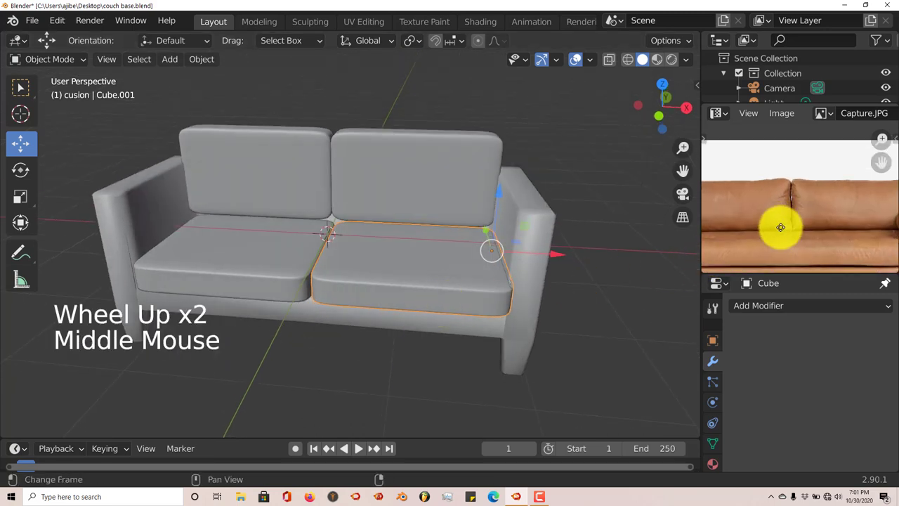
scroll(781, 226, "up", 2)
middle_click_drag(862, 235, 805, 227)
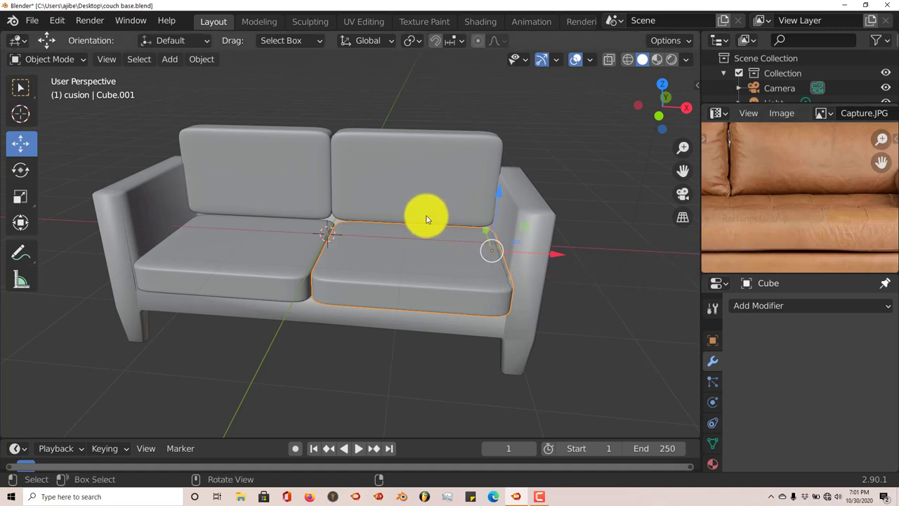
middle_click_drag(427, 220, 385, 243)
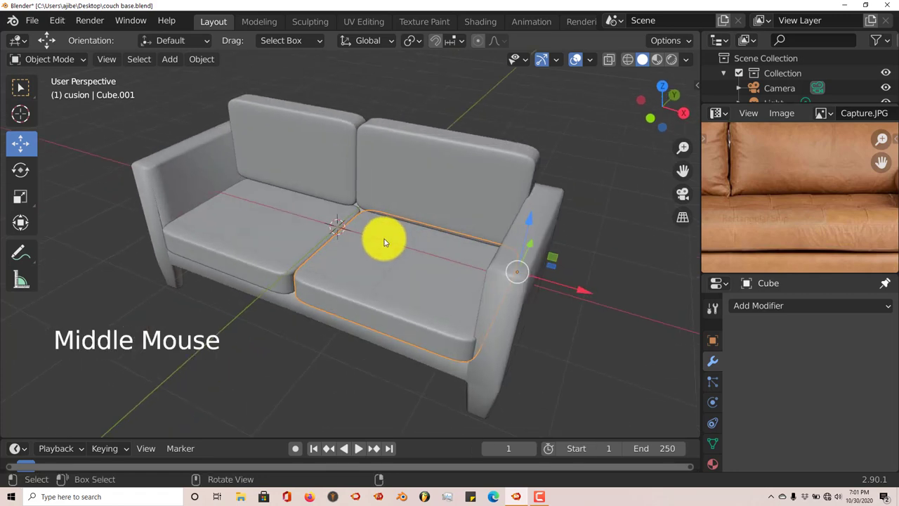
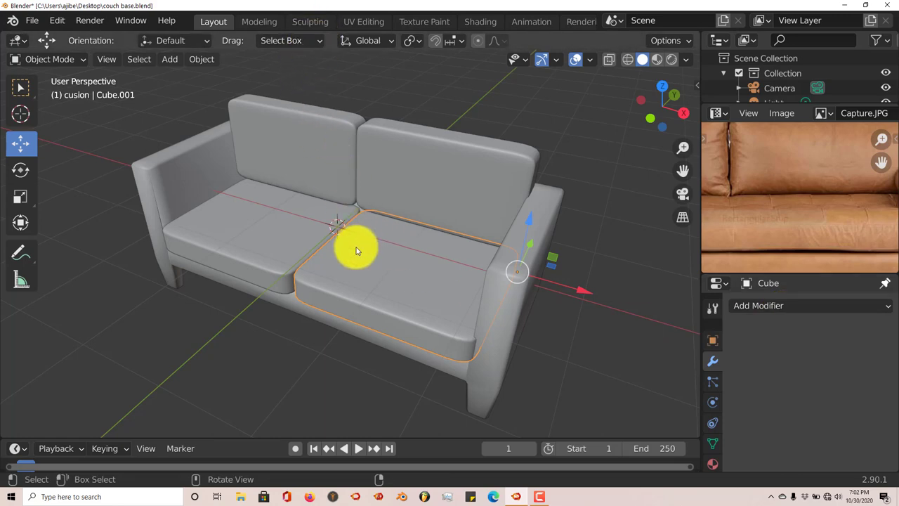
Step: In the Sculpting workspace, make Cloth the active sculpt brush
left_click(308, 21)
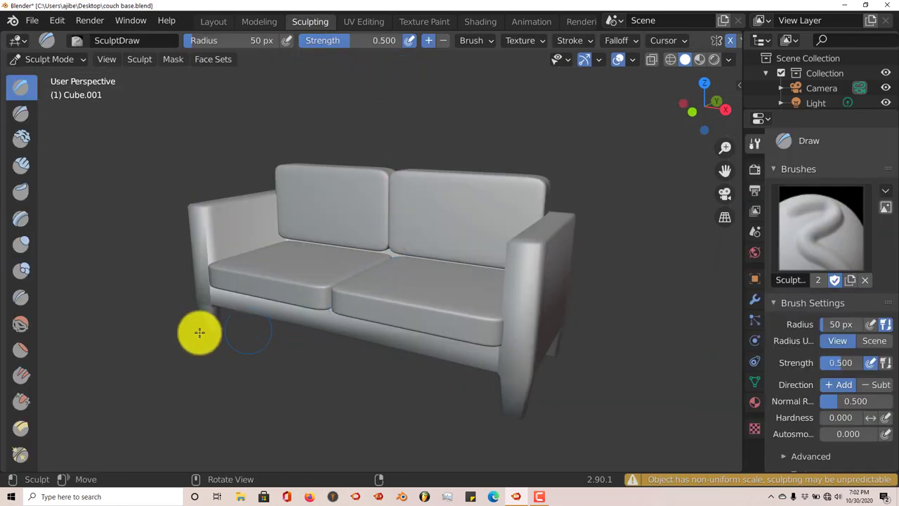
scroll(16, 369, "down", 5)
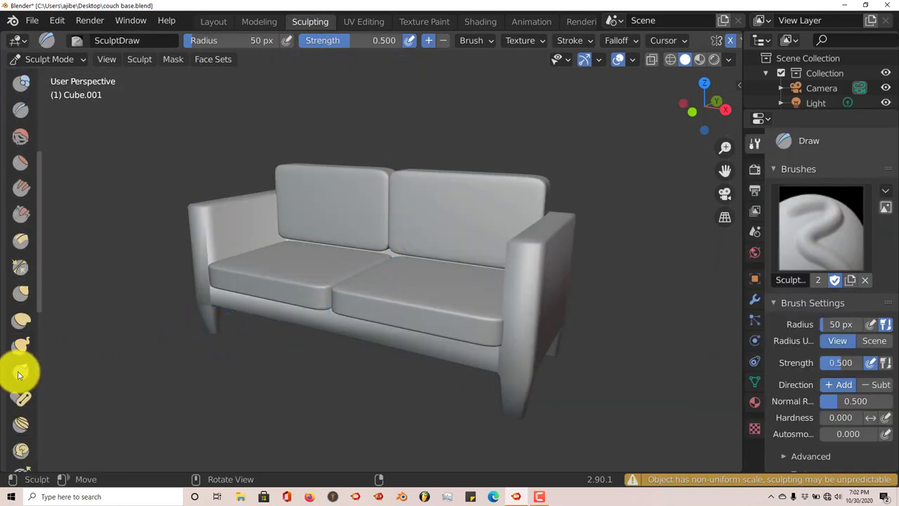
scroll(19, 374, "down", 4)
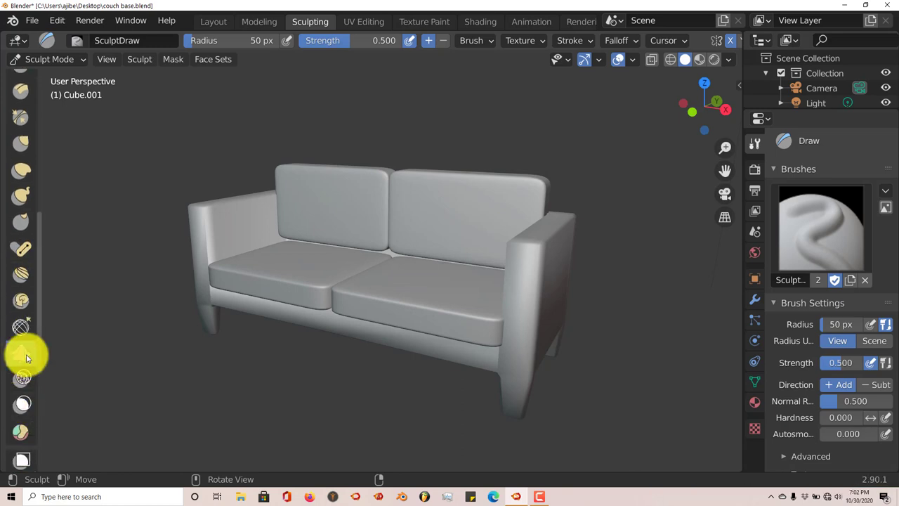
left_click(26, 359)
mouse_move(327, 317)
middle_mouse_down()
mouse_move(344, 314)
mouse_move(343, 347)
middle_mouse_up()
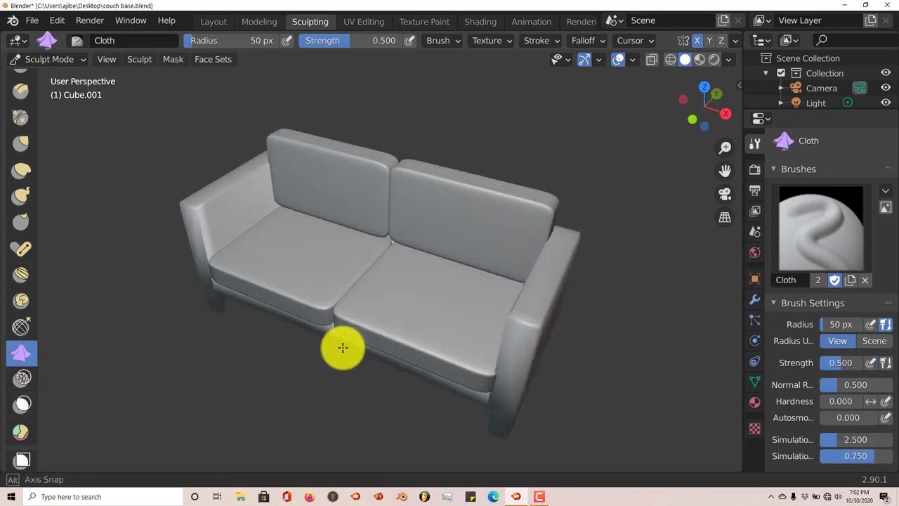
Step: Return to Object Mode on the sofa after a brief return to Cloth sculpting
left_click(220, 21)
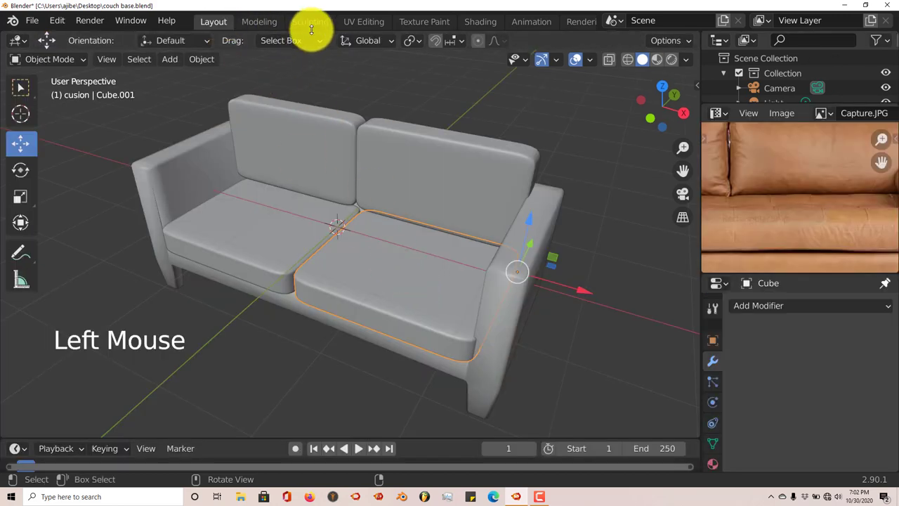
left_click(311, 24)
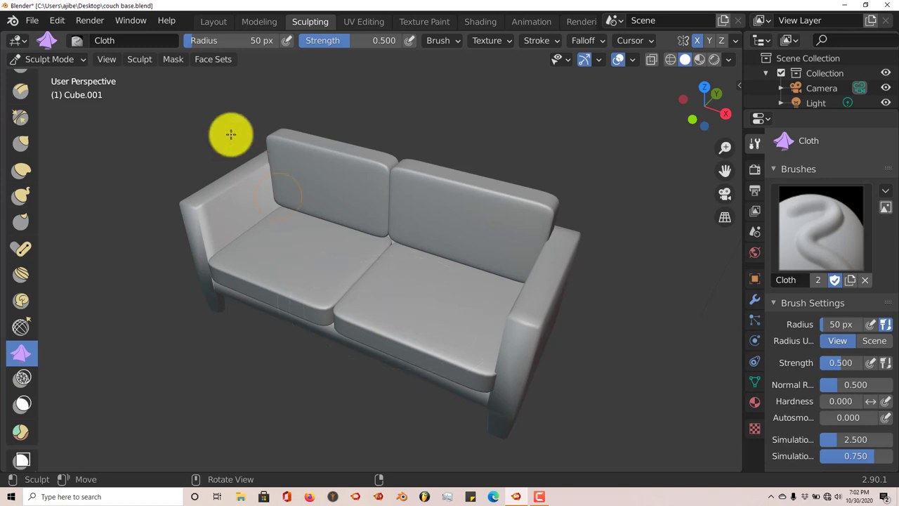
left_click(214, 21)
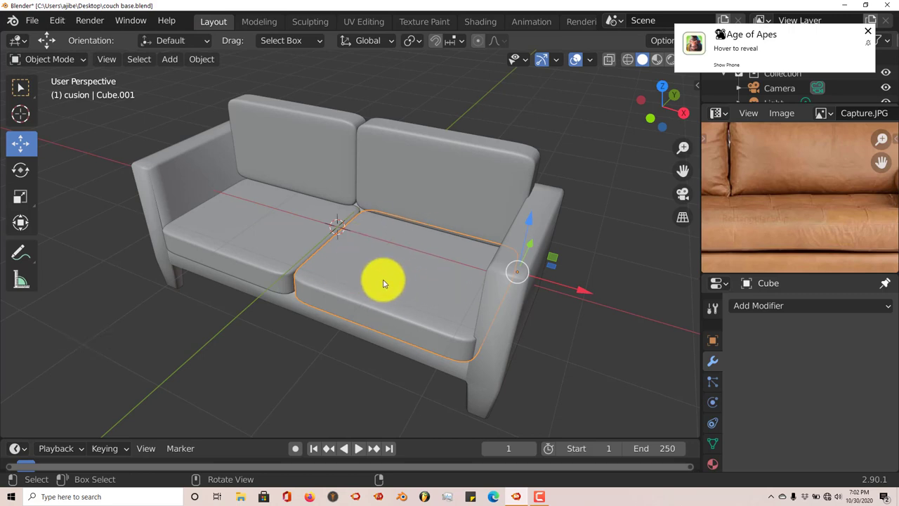
Step: Apply the scale on the right and left seat cushions with Ctrl+A
key("ctrl")
key("ctrl+a")
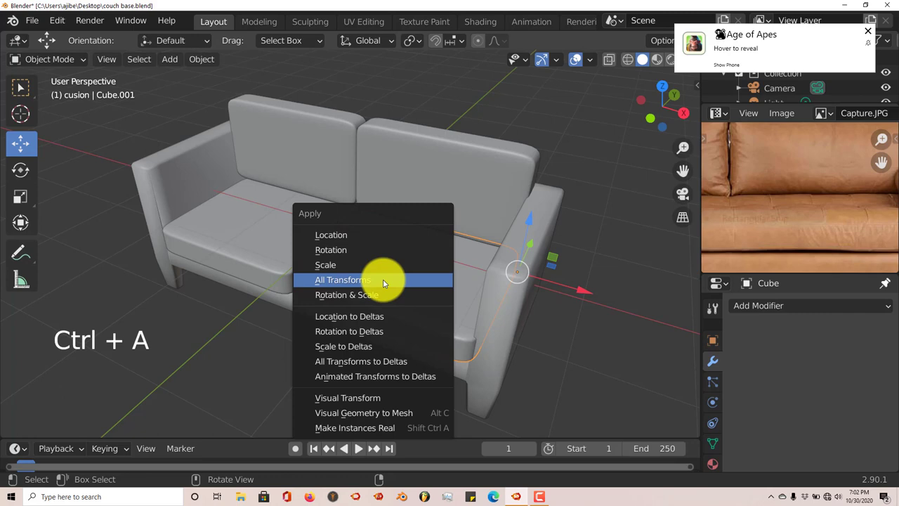
left_click(366, 265)
left_click(292, 248)
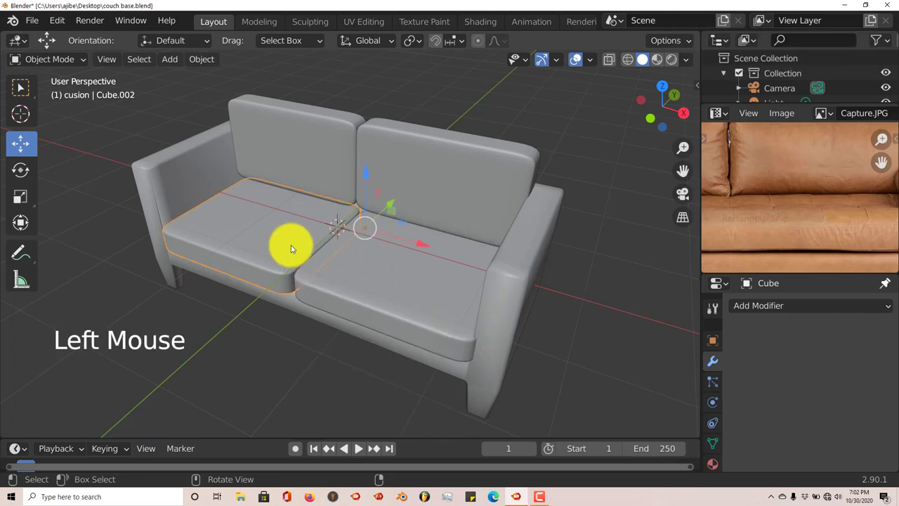
key("ctrl")
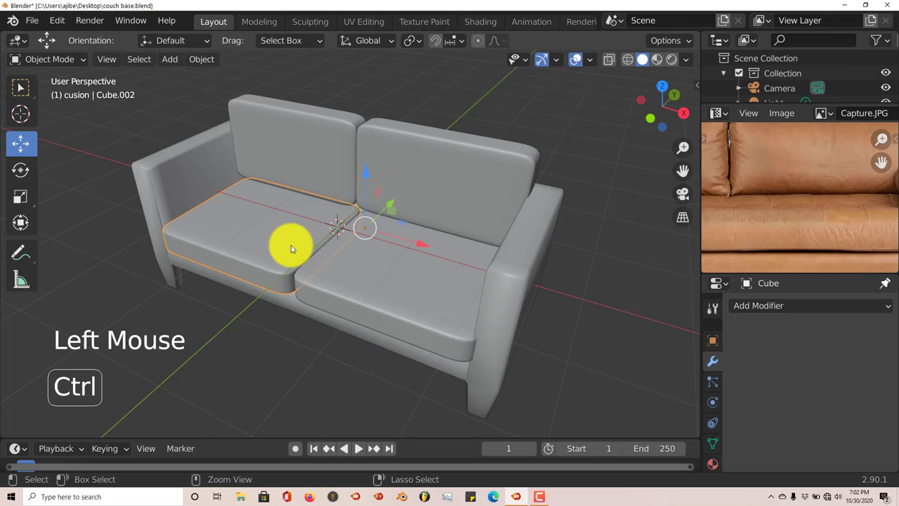
key("ctrl+a")
left_click(292, 248)
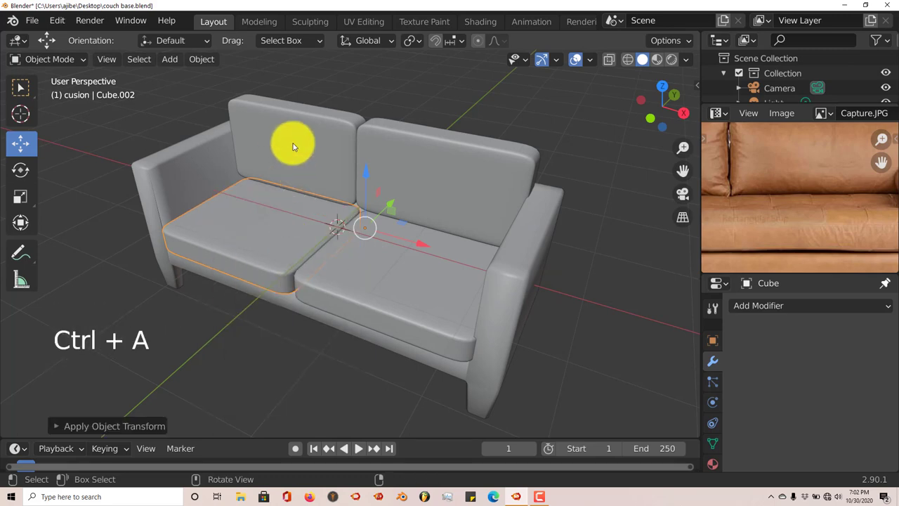
Step: Apply scale on the left and right back cushions, then enter Sculpting with Cloth
left_click(293, 145)
key("ctrl+a")
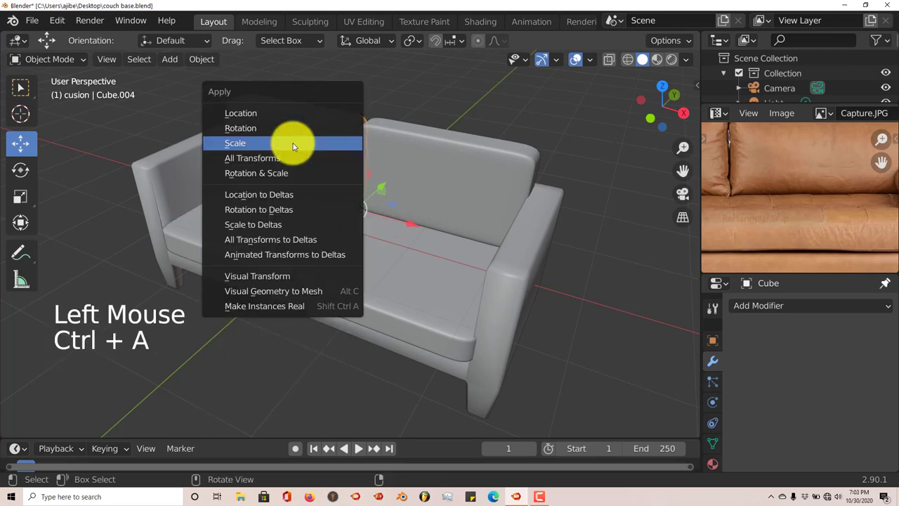
left_click(293, 145)
left_click(427, 173)
key("ctrl")
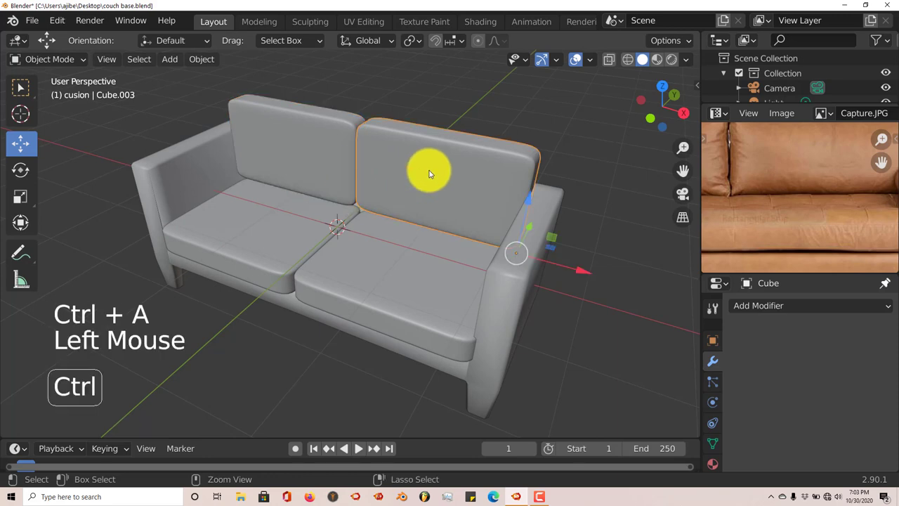
key("ctrl+a")
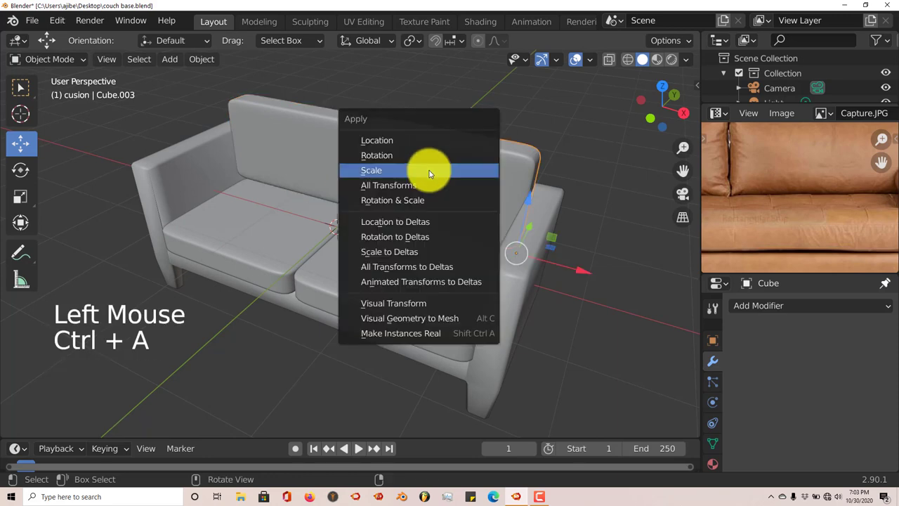
left_click(430, 172)
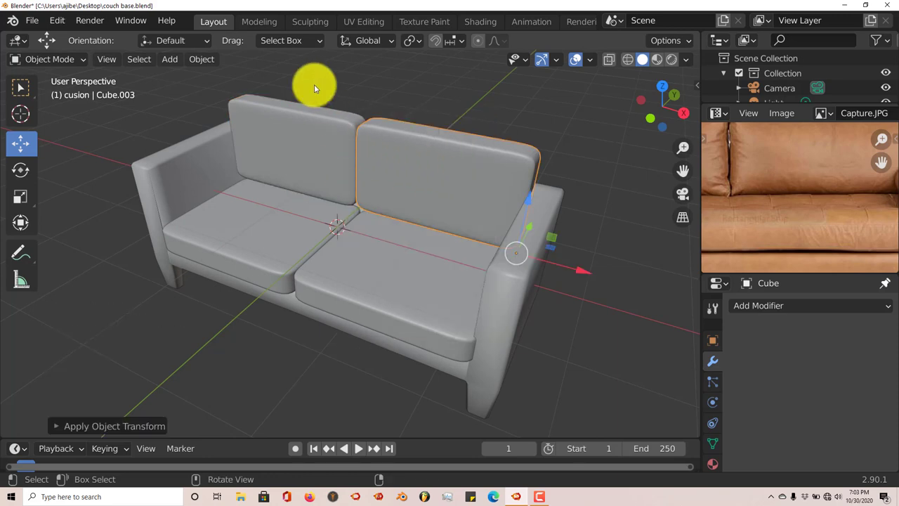
left_click(311, 22)
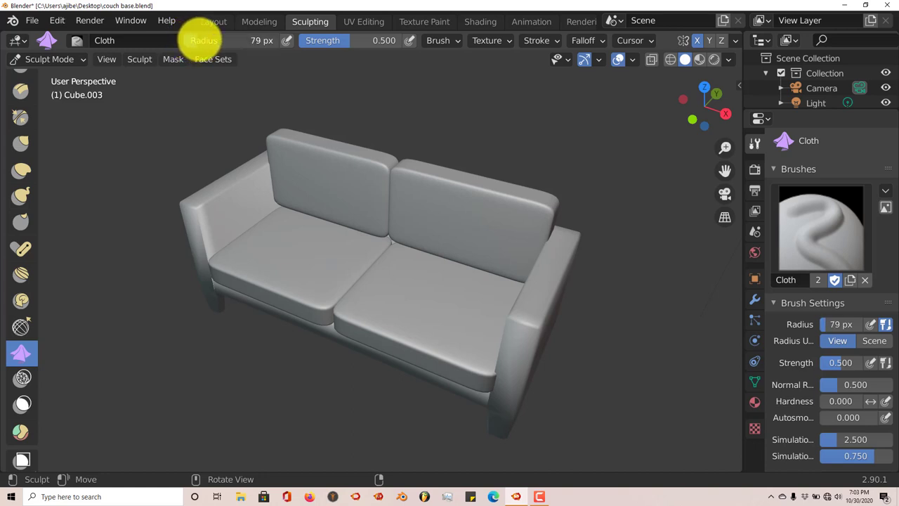
Step: Set the Cloth brush to 113 px radius and 0.626 strength on the right seat cushion
left_click_drag(204, 41, 235, 40)
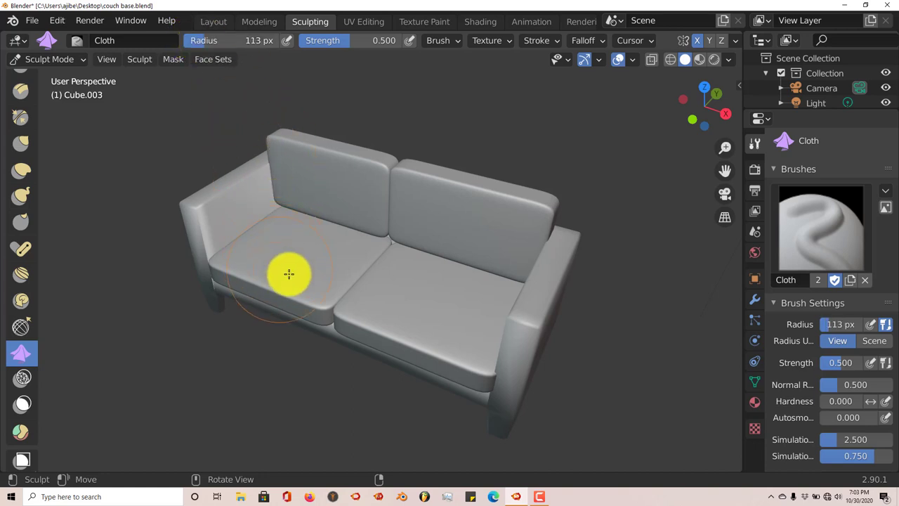
scroll(295, 278, "up", 2)
mouse_move(295, 278)
middle_mouse_down()
mouse_move(301, 293)
mouse_move(302, 284)
middle_mouse_up()
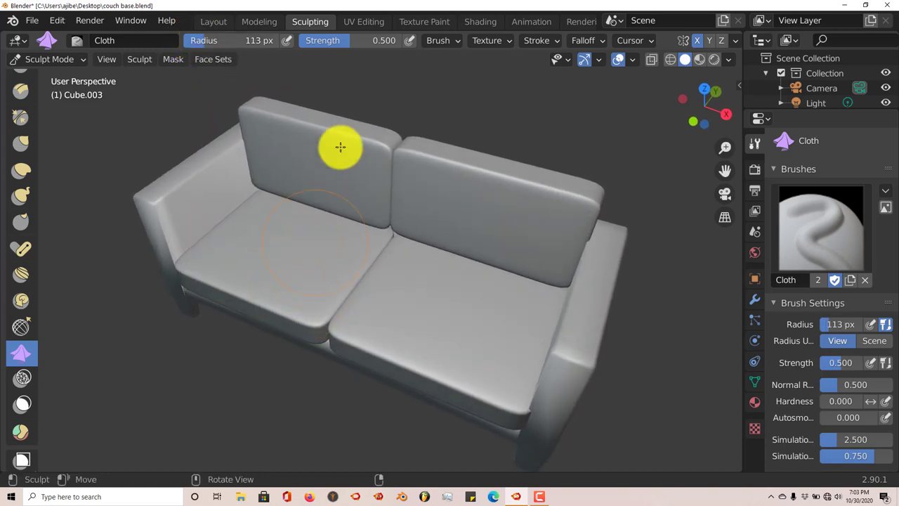
left_click_drag(345, 45, 365, 46)
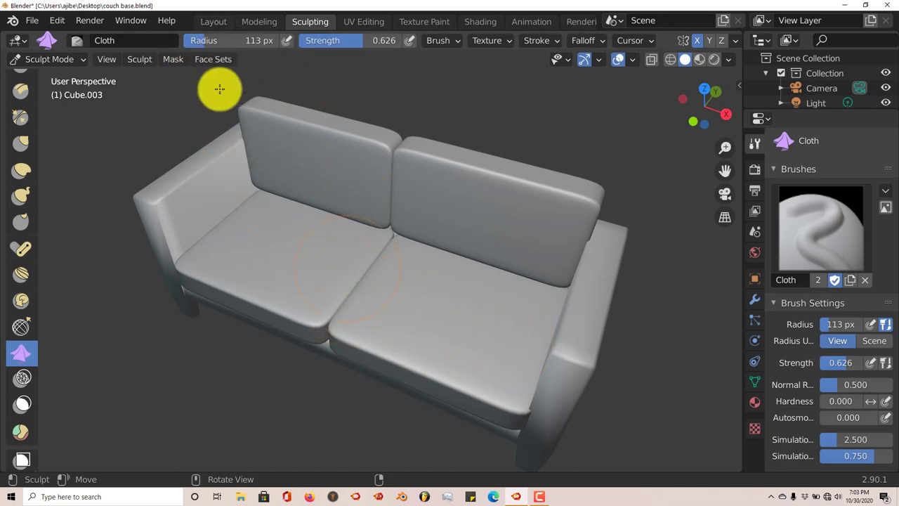
left_click(218, 28)
left_click(392, 277)
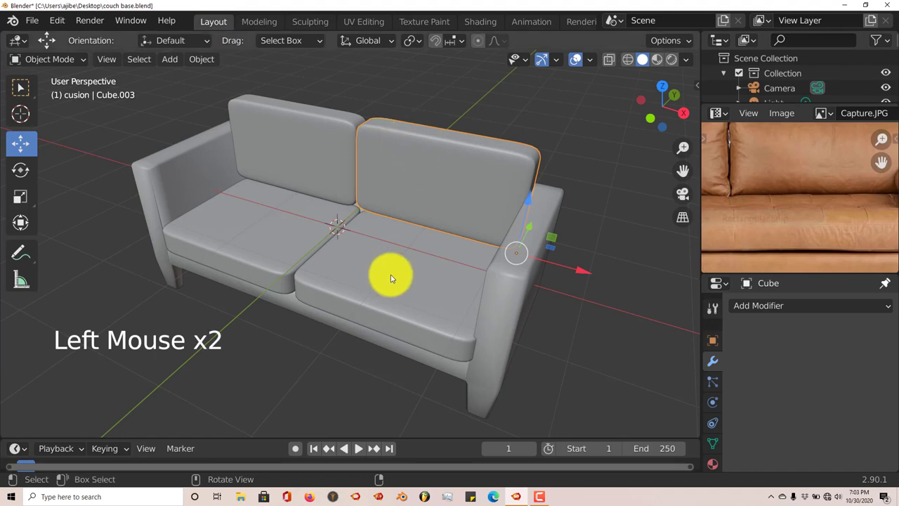
left_click(310, 21)
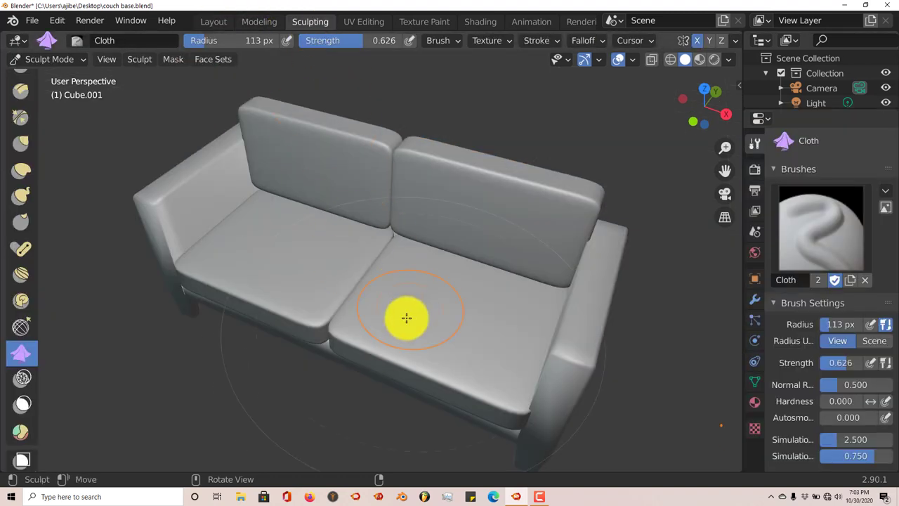
Step: Sculpt Cloth wrinkles across the front and top of the right seat cushion
mouse_move(389, 349)
left_mouse_down()
mouse_move(470, 291)
mouse_move(478, 367)
left_mouse_up()
mouse_move(504, 325)
left_mouse_down()
mouse_move(425, 296)
mouse_move(378, 318)
mouse_move(488, 293)
left_mouse_up()
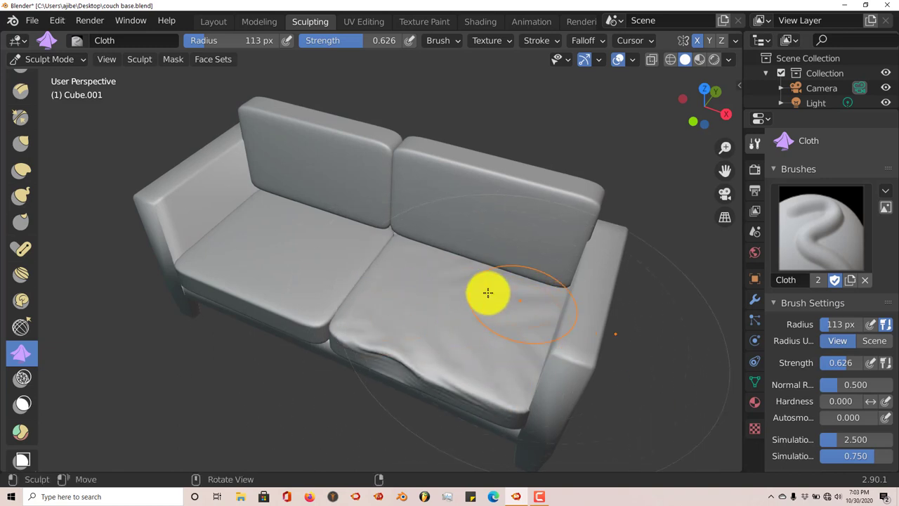
middle_click_drag(496, 341, 501, 357)
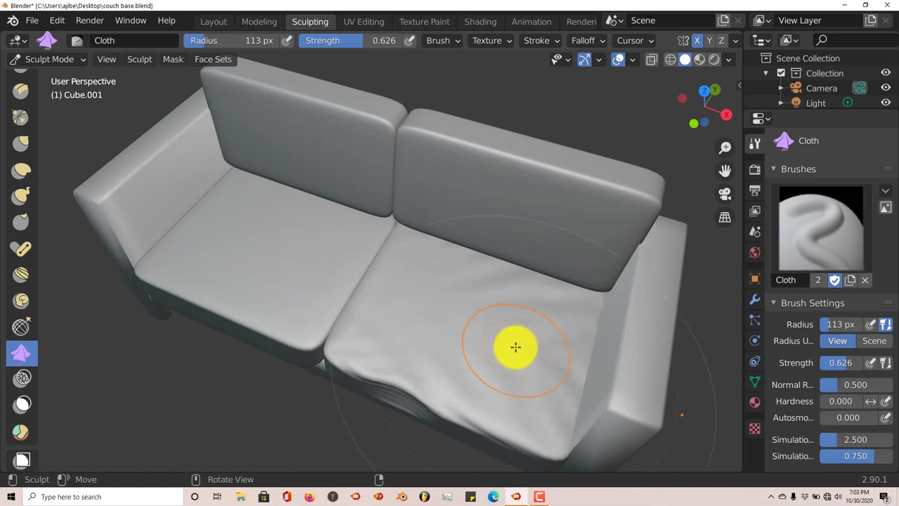
mouse_move(519, 349)
middle_mouse_down()
mouse_move(529, 313)
mouse_move(530, 366)
middle_mouse_up()
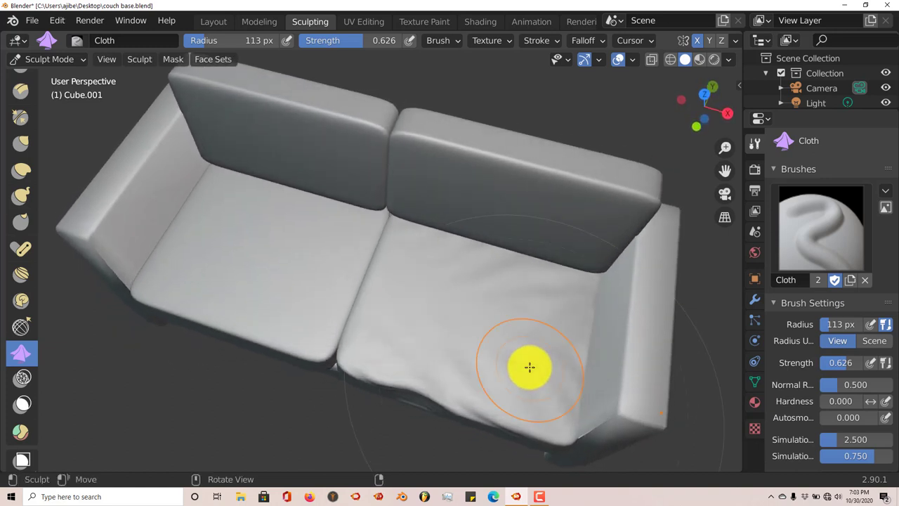
left_click_drag(558, 338, 515, 342)
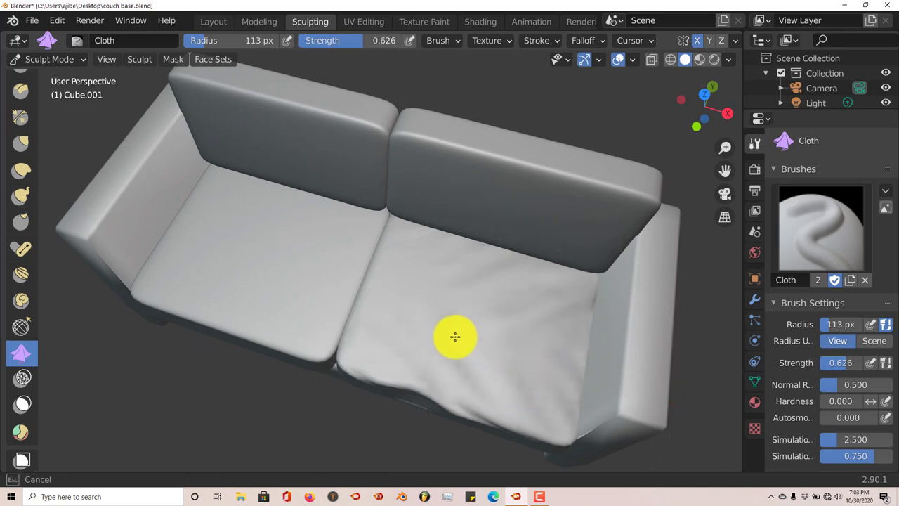
left_click_drag(455, 337, 418, 326)
left_click_drag(384, 293, 438, 322)
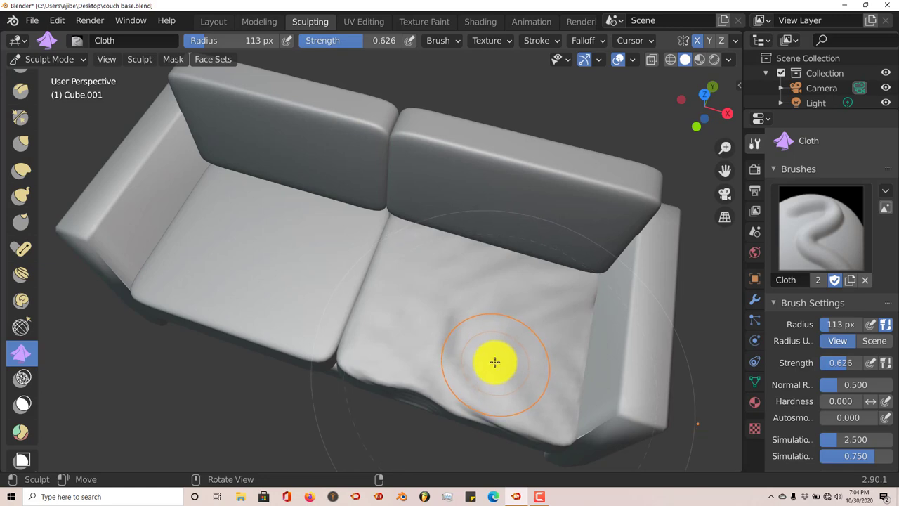
Step: Pull cloth folds across the right seat cushion and near its back edge
middle_click_drag(495, 362, 496, 300)
mouse_move(493, 290)
middle_mouse_down()
mouse_move(492, 263)
mouse_move(488, 351)
mouse_move(510, 342)
mouse_move(494, 369)
middle_mouse_up()
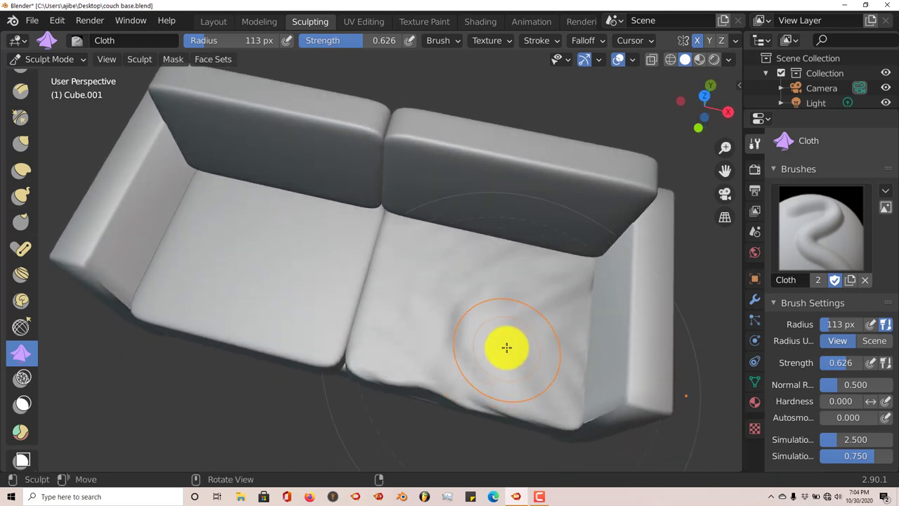
mouse_move(502, 347)
left_mouse_down()
mouse_move(453, 356)
mouse_move(500, 348)
mouse_move(440, 340)
mouse_move(384, 315)
mouse_move(371, 296)
mouse_move(428, 305)
left_mouse_up()
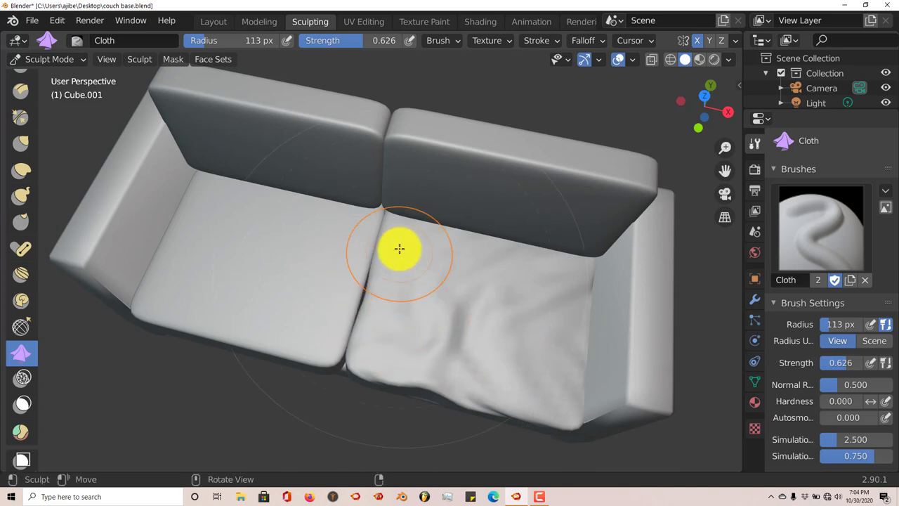
mouse_move(400, 249)
left_mouse_down()
mouse_move(412, 254)
mouse_move(372, 231)
left_mouse_up()
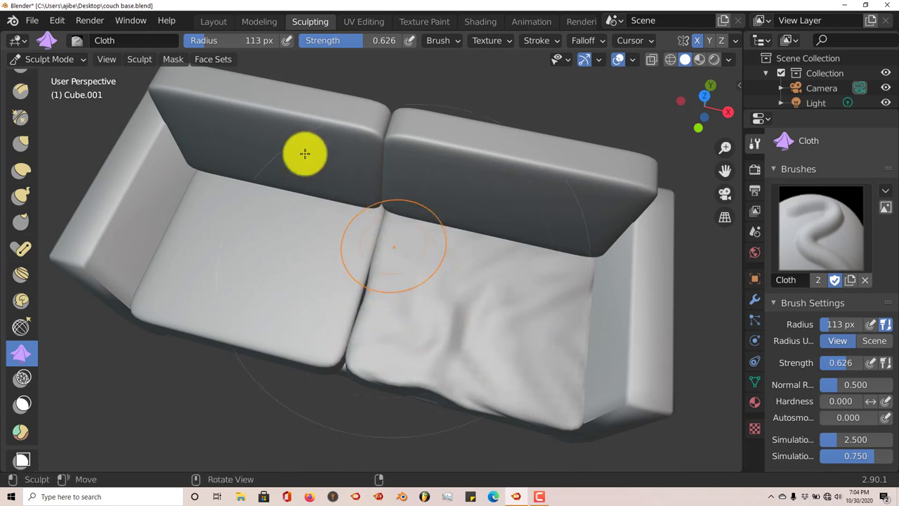
Step: In Object Mode, orbit and zoom to inspect the wrinkled right seat cushion from the front
left_click(213, 21)
middle_click_drag(321, 271, 412, 282)
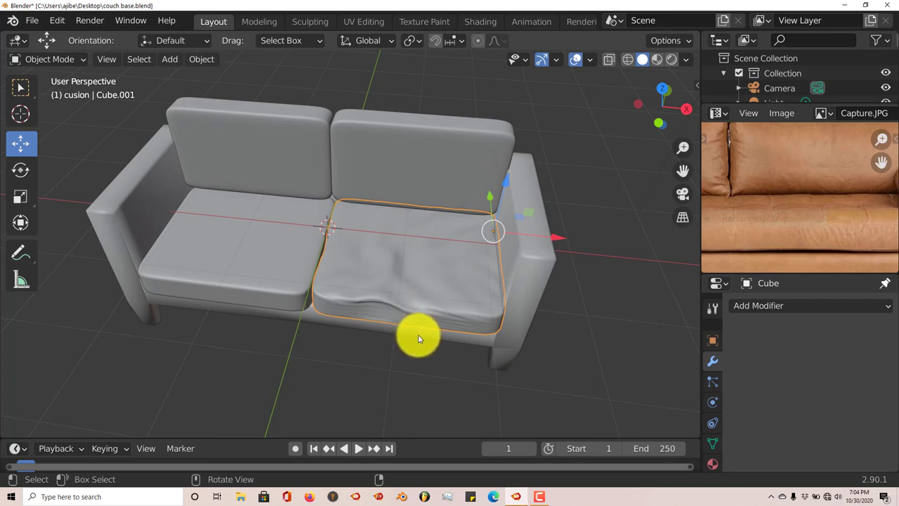
mouse_move(416, 337)
middle_mouse_down()
mouse_move(446, 311)
mouse_move(430, 321)
mouse_move(433, 333)
middle_mouse_up()
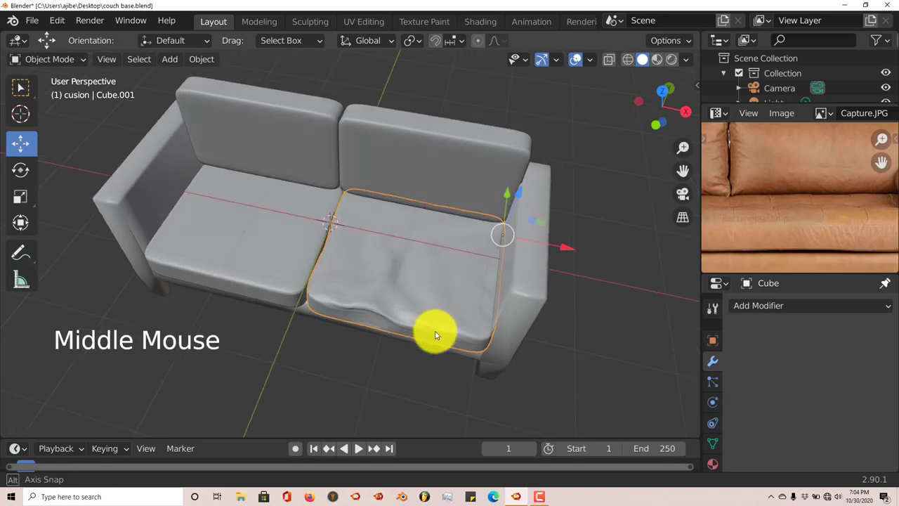
scroll(436, 336, "up", 2)
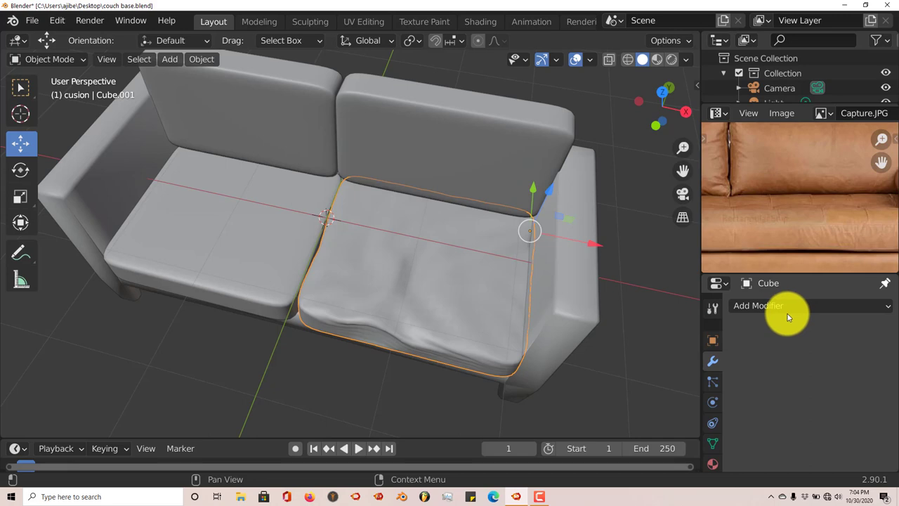
mouse_move(476, 295)
middle_mouse_down()
mouse_move(467, 336)
mouse_move(484, 223)
mouse_move(475, 279)
middle_mouse_up()
Step: Select the left seat cushion and sculpt Cloth wrinkles across its front edge and top
left_click(256, 258)
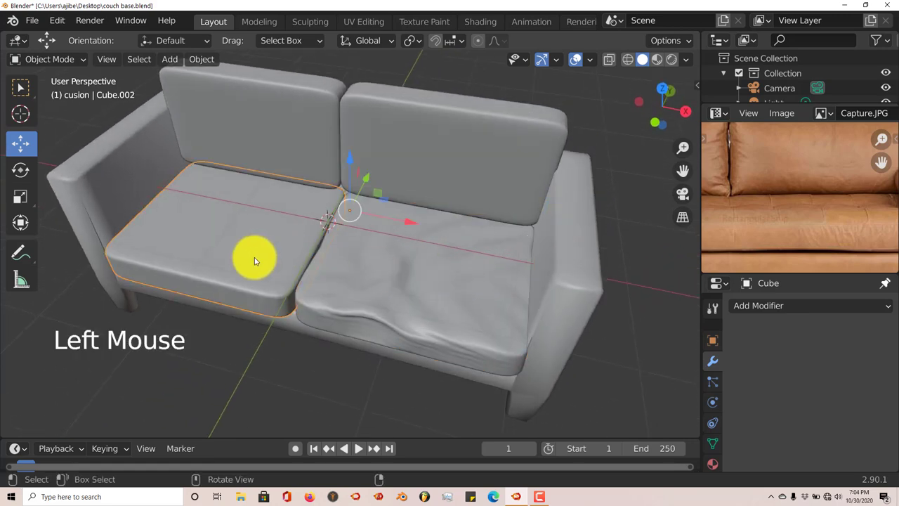
left_click(314, 22)
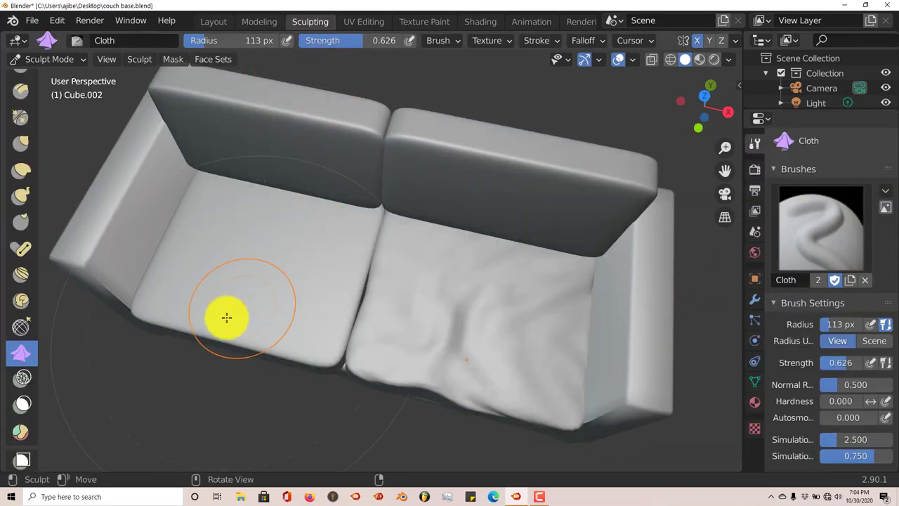
mouse_move(227, 317)
left_mouse_down()
mouse_move(201, 317)
mouse_move(201, 327)
mouse_move(295, 215)
mouse_move(314, 209)
mouse_move(343, 247)
left_mouse_up()
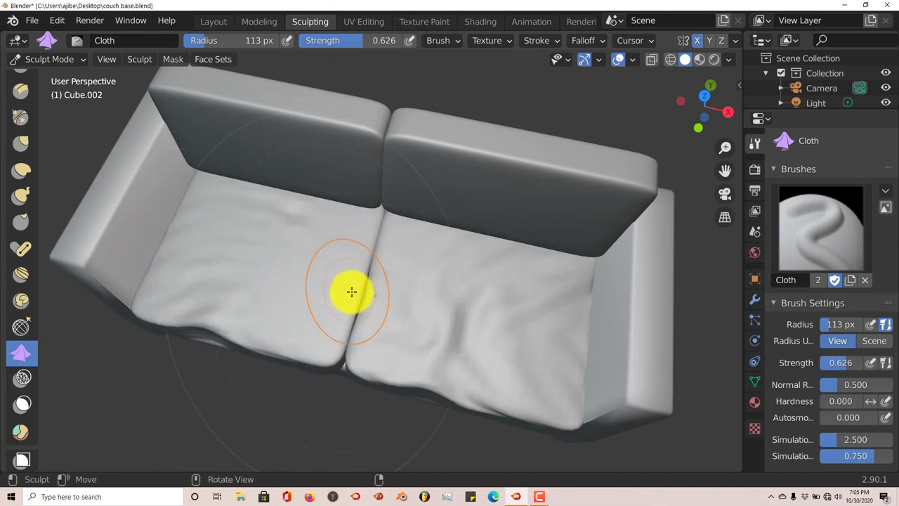
mouse_move(351, 291)
left_mouse_down()
mouse_move(294, 257)
mouse_move(249, 246)
mouse_move(245, 263)
mouse_move(334, 343)
left_mouse_up()
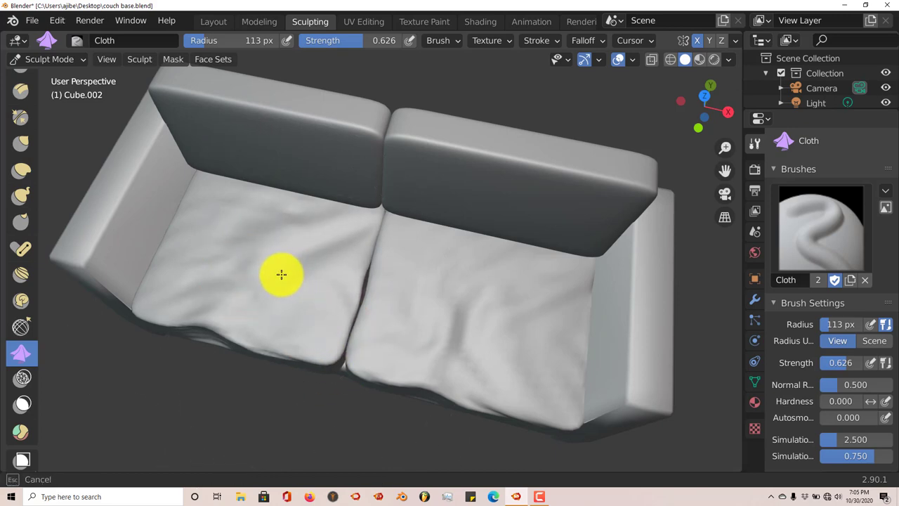
mouse_move(300, 351)
middle_mouse_down()
mouse_move(311, 263)
mouse_move(289, 321)
mouse_move(347, 337)
mouse_move(349, 273)
mouse_move(337, 361)
mouse_move(369, 323)
mouse_move(345, 328)
mouse_move(344, 289)
mouse_move(341, 302)
middle_mouse_up()
Step: Select the right back cushion and sweep Cloth creases across its top and face
left_click(212, 23)
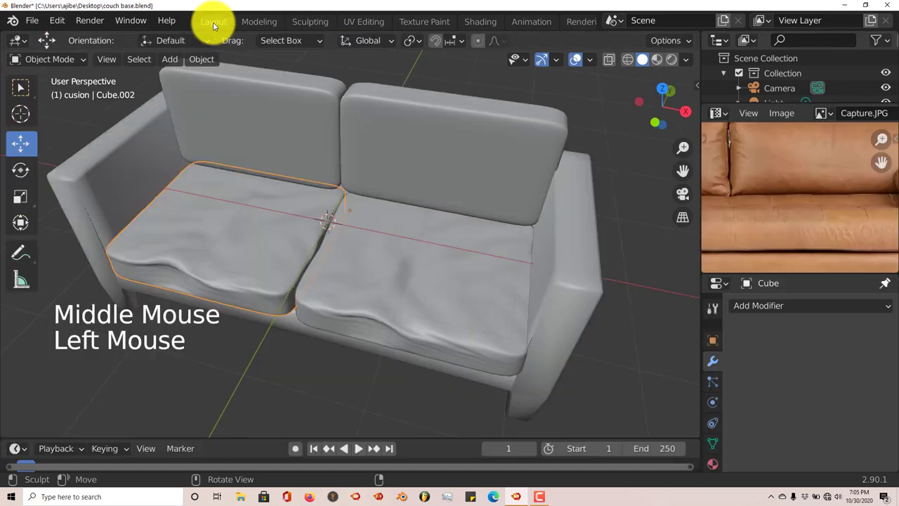
left_click(428, 156)
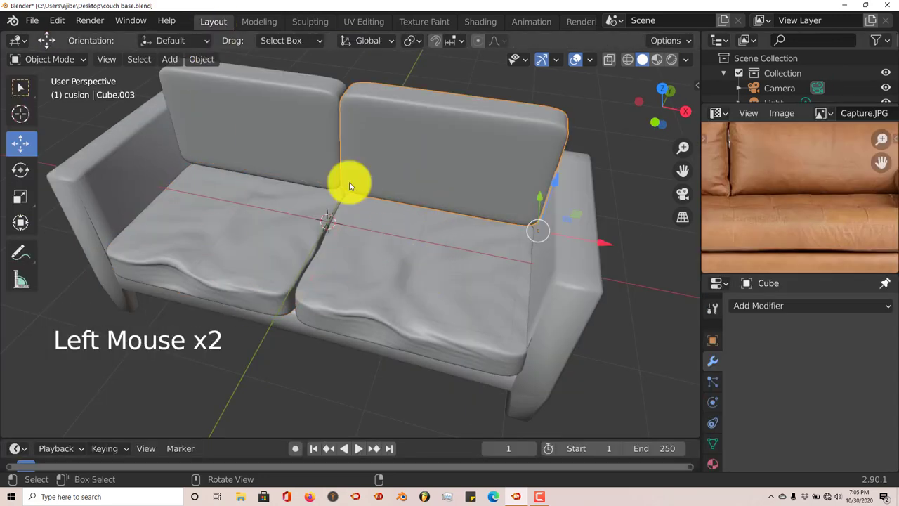
left_click(309, 21)
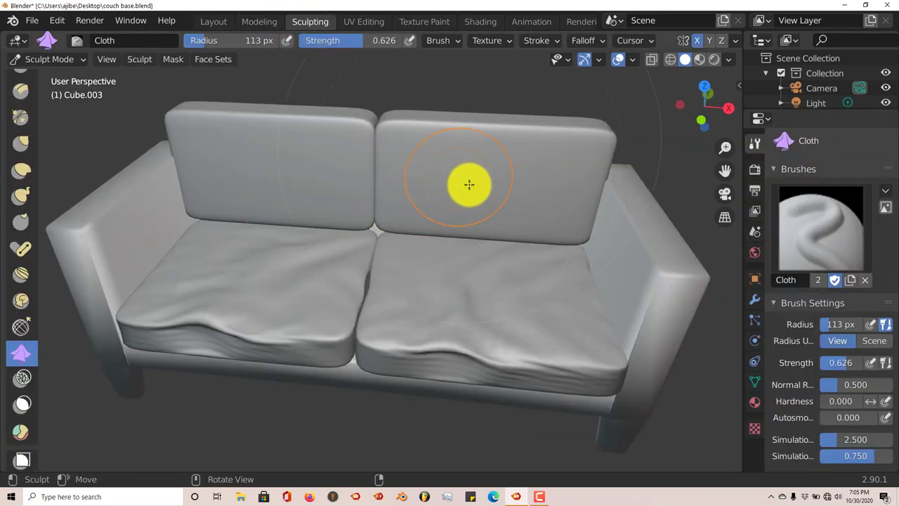
mouse_move(456, 126)
left_mouse_down()
mouse_move(465, 170)
mouse_move(518, 215)
mouse_move(581, 171)
mouse_move(572, 170)
left_mouse_up()
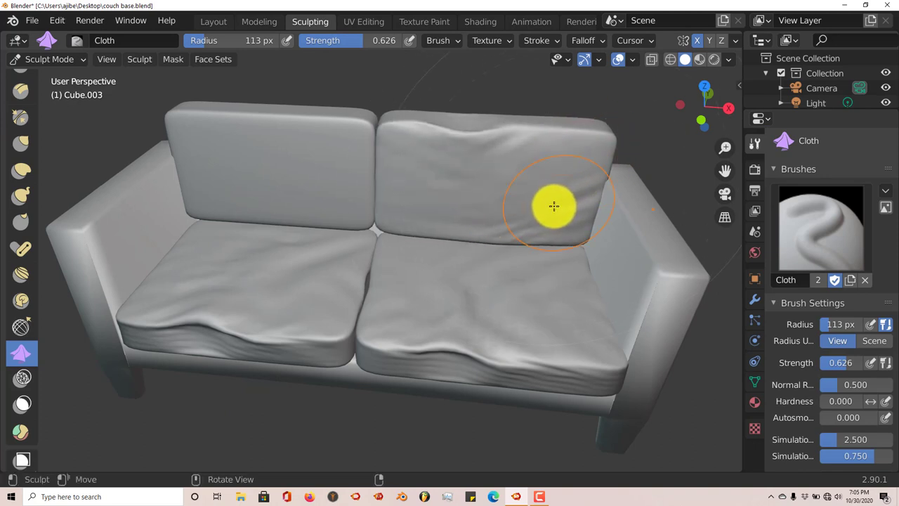
mouse_move(554, 205)
left_mouse_down()
mouse_move(433, 197)
mouse_move(392, 180)
left_mouse_up()
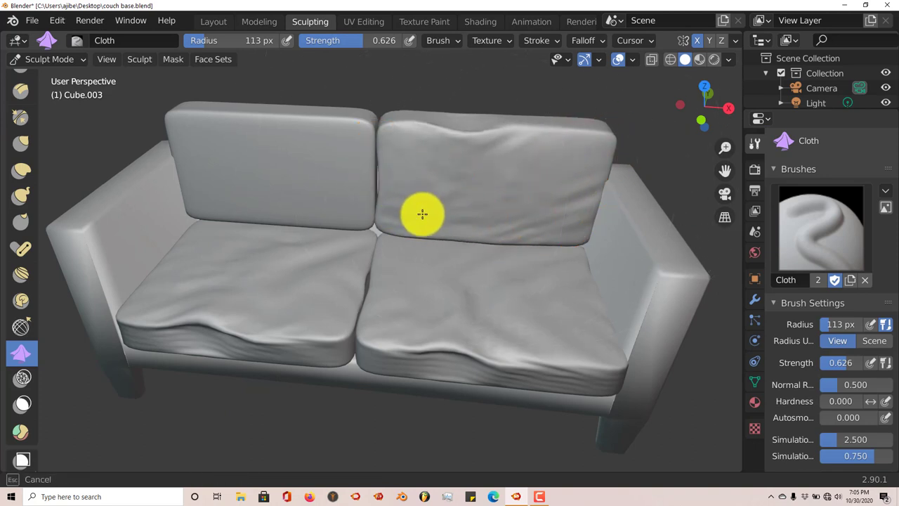
Step: Orbit around the sofa to check the new back cushion wrinkles
left_click_drag(422, 214, 462, 267)
mouse_move(462, 267)
middle_mouse_down()
mouse_move(458, 223)
mouse_move(457, 236)
mouse_move(472, 241)
middle_mouse_up()
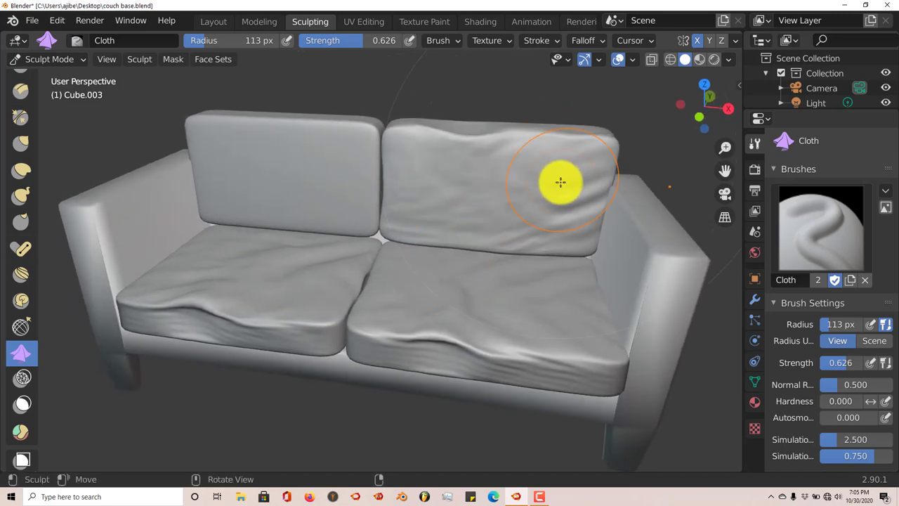
mouse_move(536, 293)
middle_mouse_down()
mouse_move(539, 267)
mouse_move(538, 300)
mouse_move(535, 307)
mouse_move(541, 277)
mouse_move(525, 319)
mouse_move(490, 239)
middle_mouse_up()
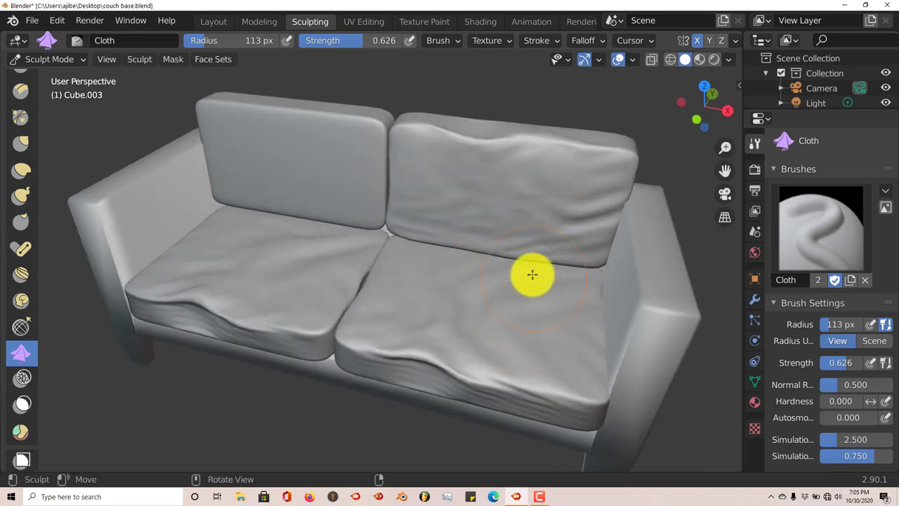
mouse_move(532, 273)
middle_mouse_down()
mouse_move(502, 265)
mouse_move(535, 272)
middle_mouse_up()
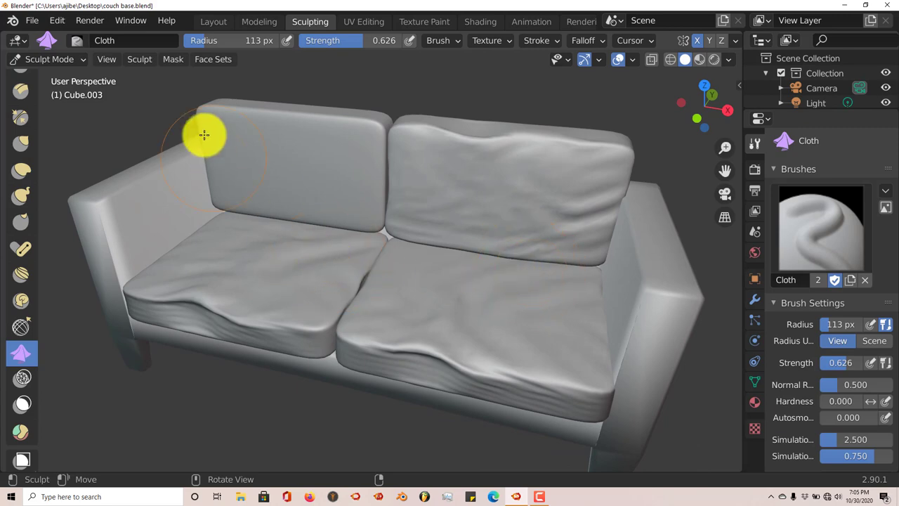
Step: Select the left back cushion and sculpt Cloth wrinkles down its face
left_click(214, 22)
left_click(252, 112)
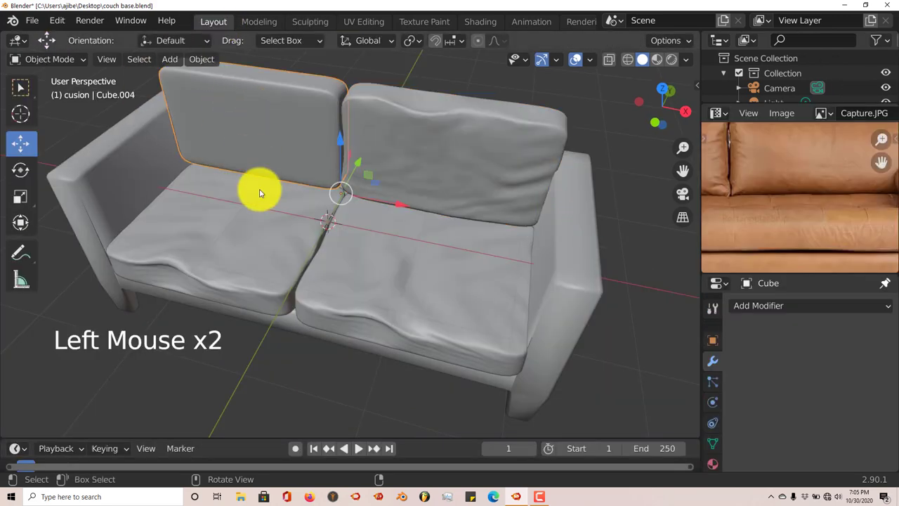
middle_click_drag(257, 190, 285, 111)
left_click(303, 23)
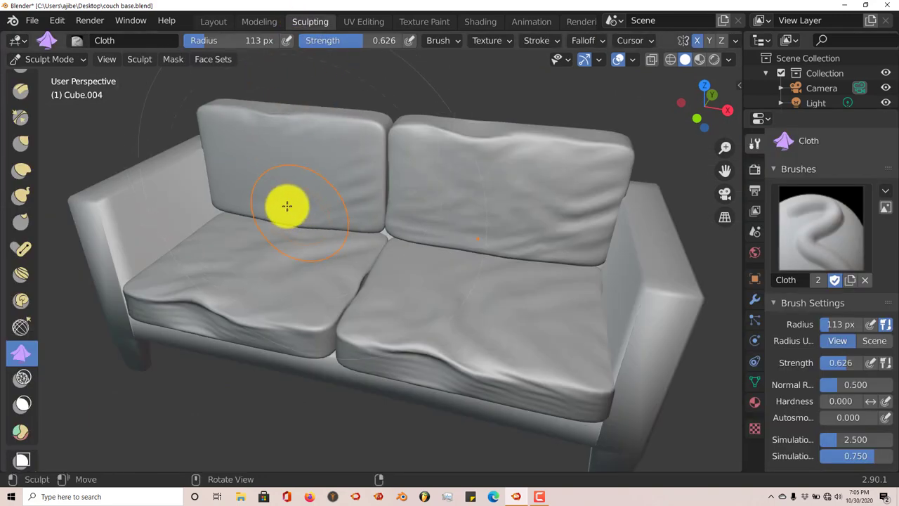
mouse_move(276, 181)
left_mouse_down()
mouse_move(221, 124)
mouse_move(283, 190)
mouse_move(296, 226)
left_mouse_up()
Step: Orbit around the sofa to compare and review wrinkles on all four cushions
middle_click_drag(296, 226, 395, 293)
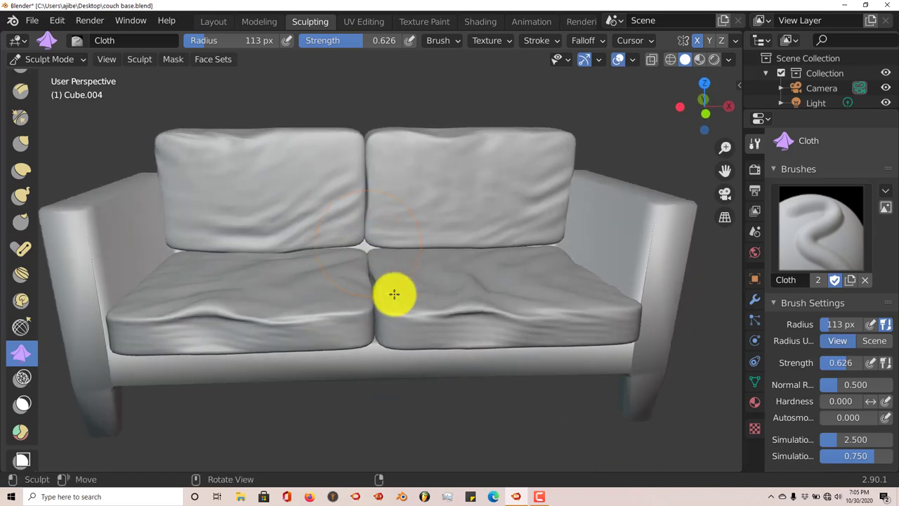
mouse_move(416, 346)
middle_mouse_down()
mouse_move(466, 345)
mouse_move(401, 351)
mouse_move(409, 358)
mouse_move(426, 356)
mouse_move(400, 327)
mouse_move(355, 331)
mouse_move(368, 315)
mouse_move(406, 335)
mouse_move(383, 335)
mouse_move(379, 297)
mouse_move(387, 315)
mouse_move(407, 299)
mouse_move(393, 322)
middle_mouse_up()
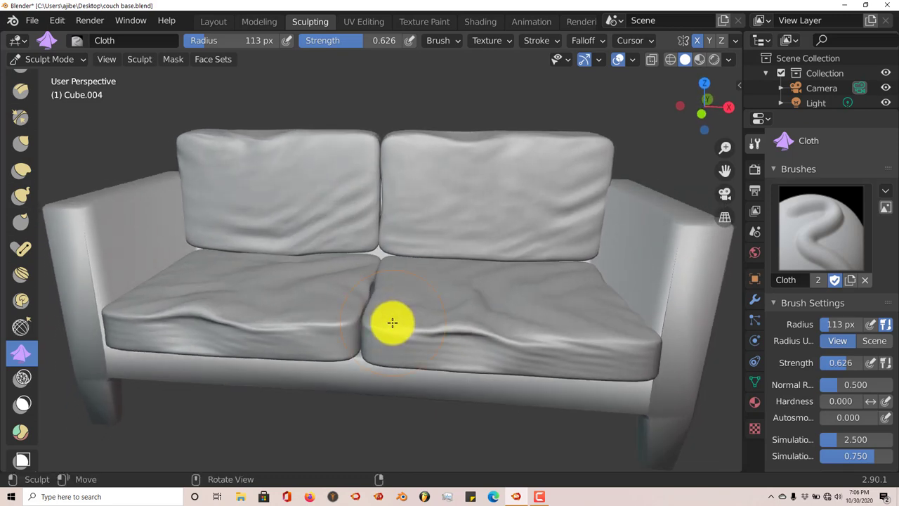
mouse_move(245, 269)
middle_mouse_down()
mouse_move(289, 251)
mouse_move(275, 285)
mouse_move(249, 286)
middle_mouse_up()
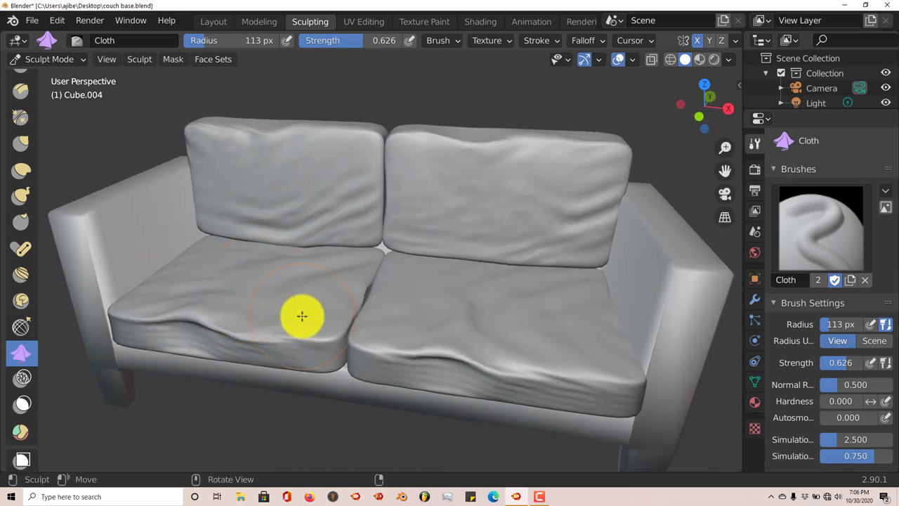
mouse_move(331, 312)
middle_mouse_down()
mouse_move(345, 267)
mouse_move(363, 287)
mouse_move(318, 321)
middle_mouse_up()
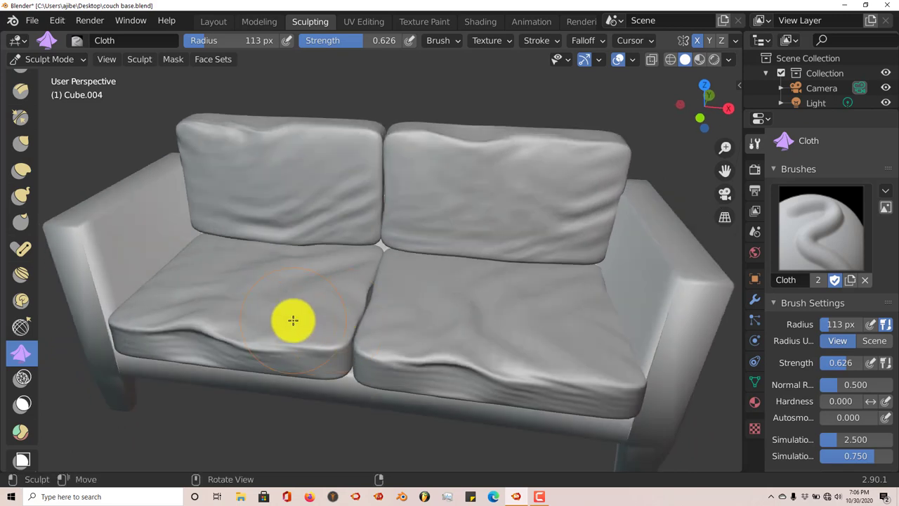
mouse_move(292, 307)
middle_mouse_down()
mouse_move(293, 287)
mouse_move(294, 299)
middle_mouse_up()
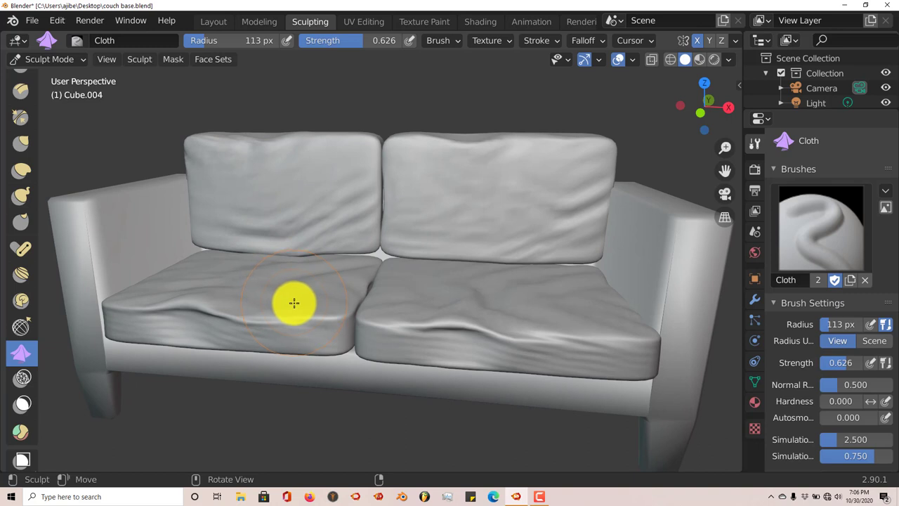
middle_click_drag(295, 303, 289, 307)
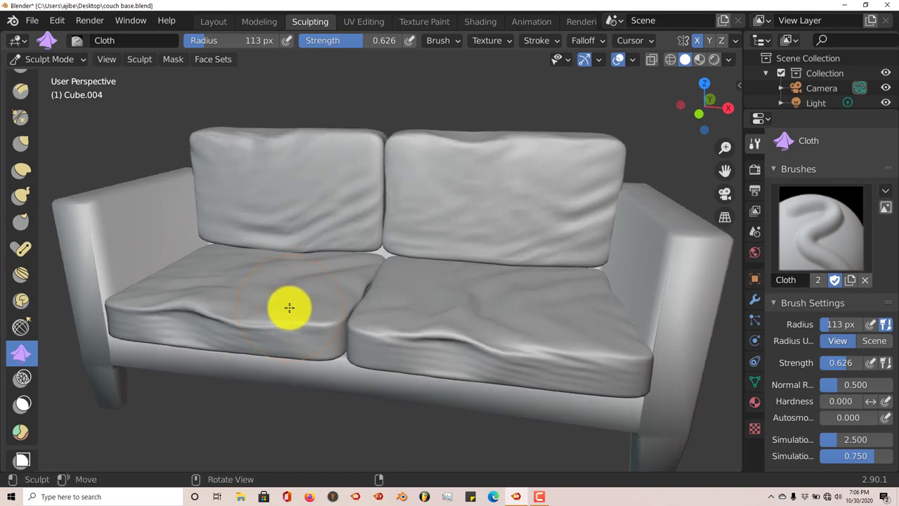